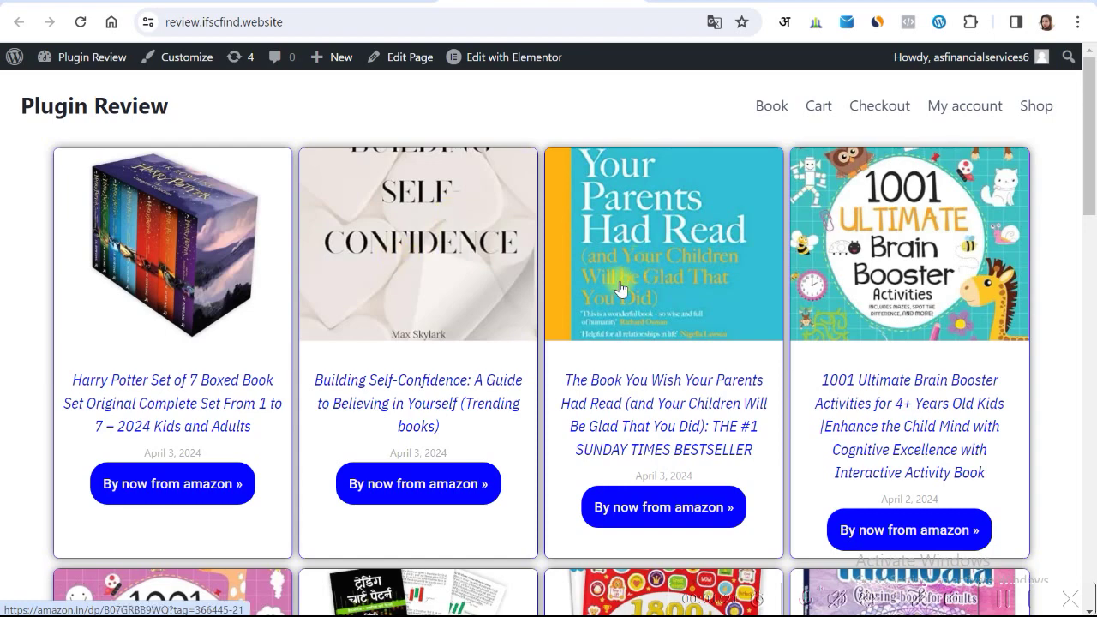
- Examine the grid of book posts on the site's front page from the first row to the end
{"action": "scroll", "coordinate": [611, 274], "scroll_direction": "down", "scroll_amount": 4}
{"action": "scroll", "coordinate": [506, 306], "scroll_direction": "down", "scroll_amount": 6}
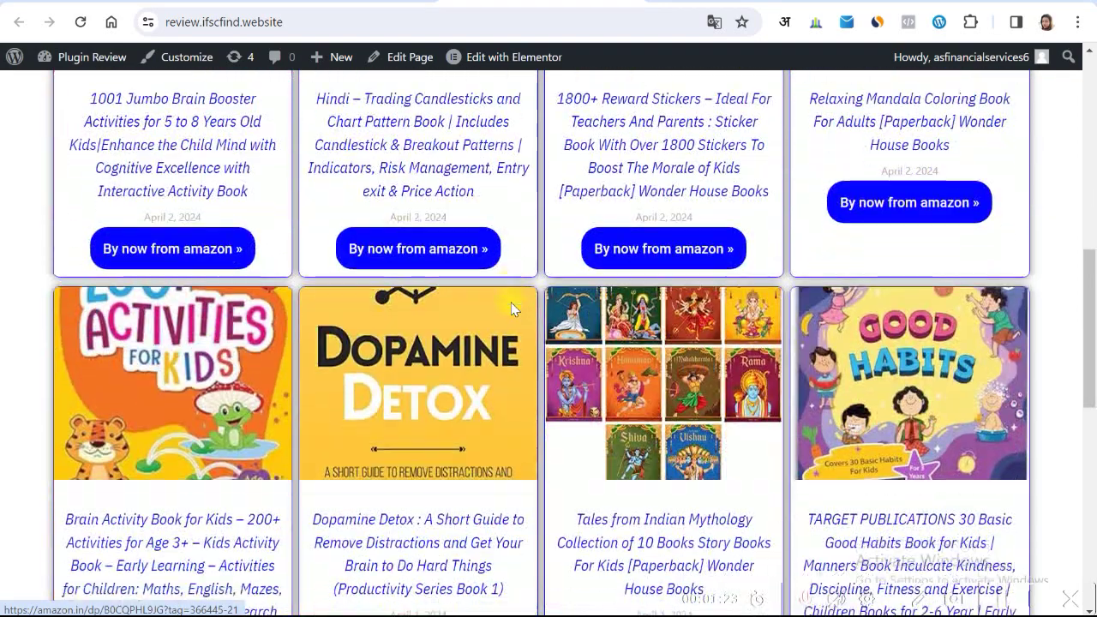
{"action": "scroll", "coordinate": [510, 309], "scroll_direction": "down", "scroll_amount": 4}
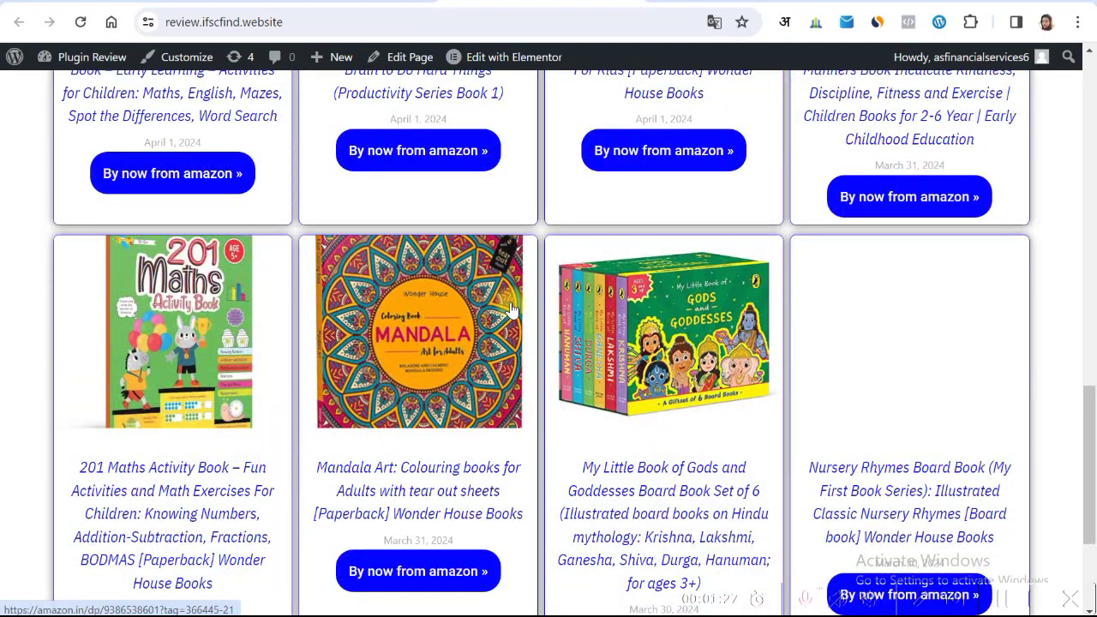
{"action": "scroll", "coordinate": [509, 309], "scroll_direction": "down", "scroll_amount": 3}
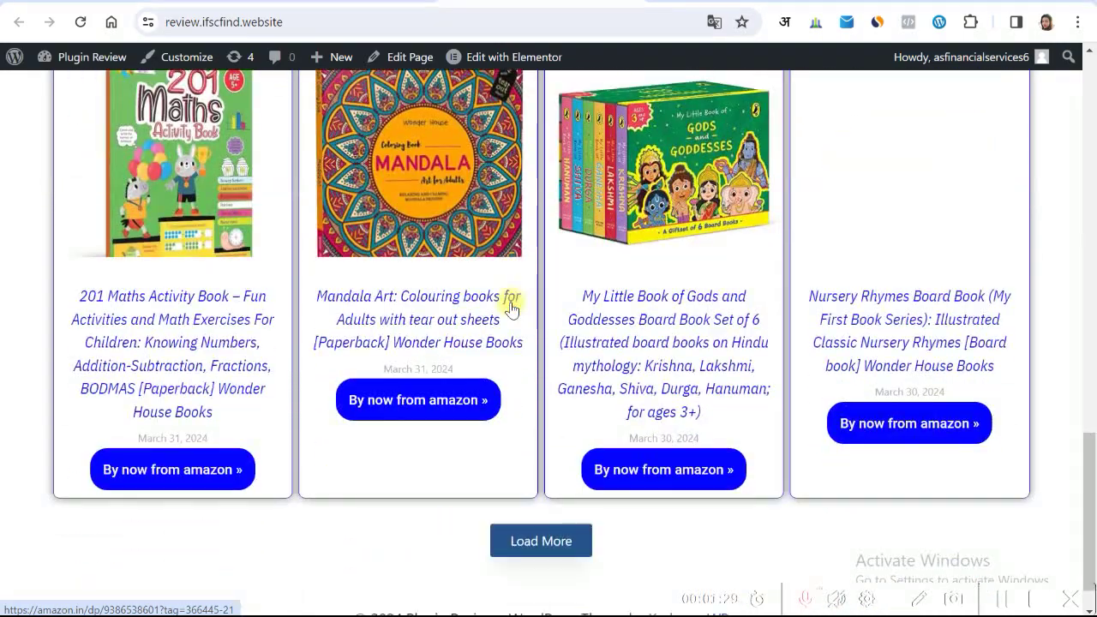
{"action": "scroll", "coordinate": [509, 308], "scroll_direction": "up", "scroll_amount": 15}
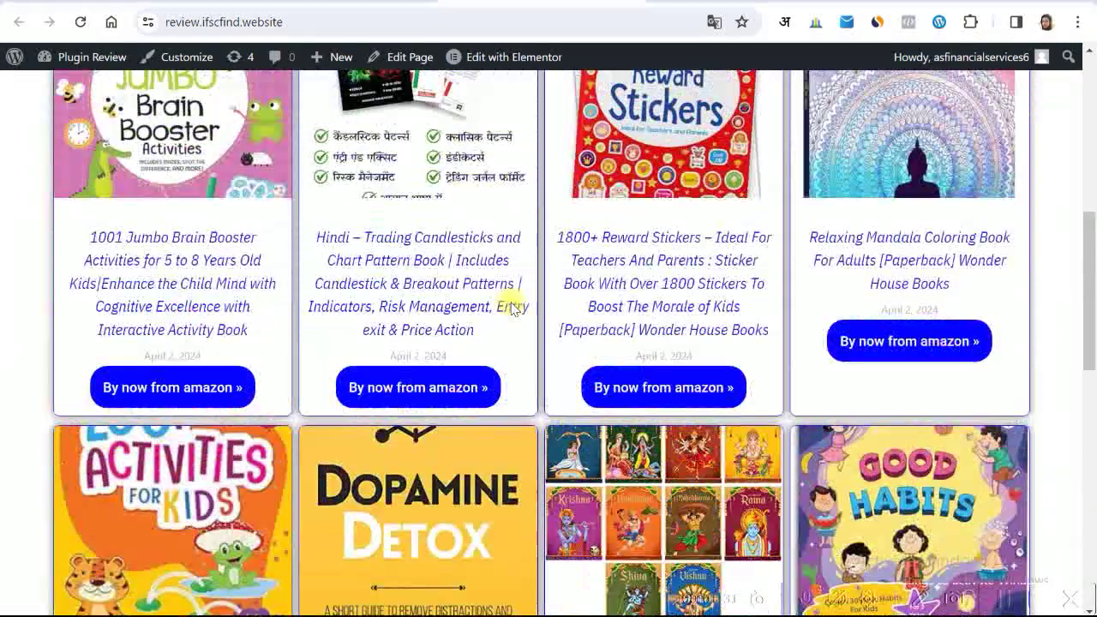
{"action": "scroll", "coordinate": [511, 309], "scroll_direction": "up", "scroll_amount": 2}
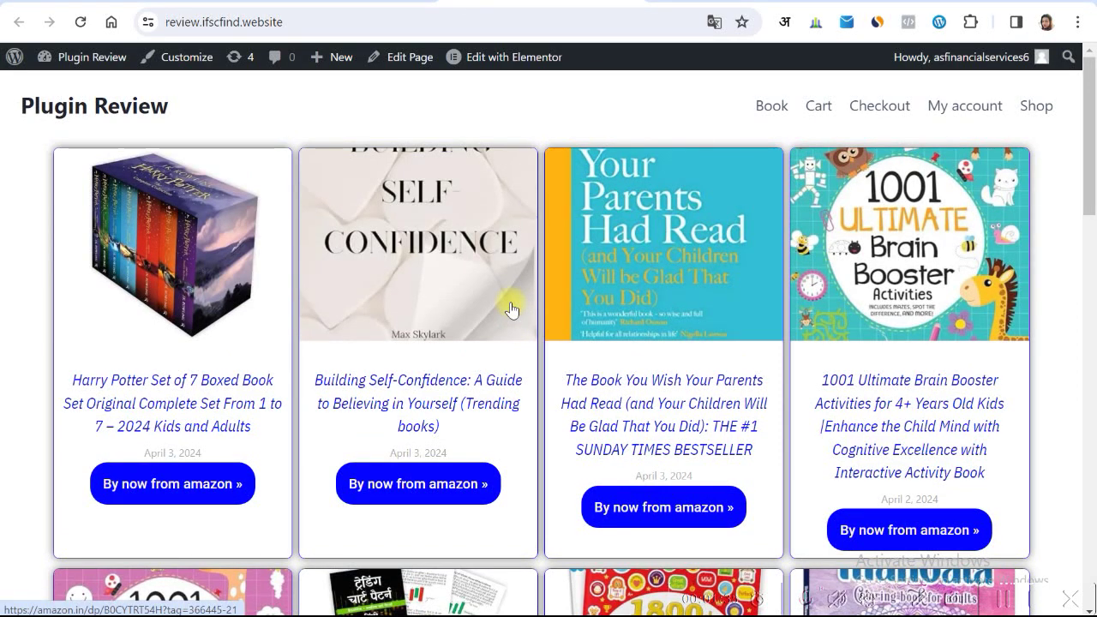
- Go to the site's WordPress dashboard and open the page for adding a new plugin
{"action": "left_click", "coordinate": [375, 56]}
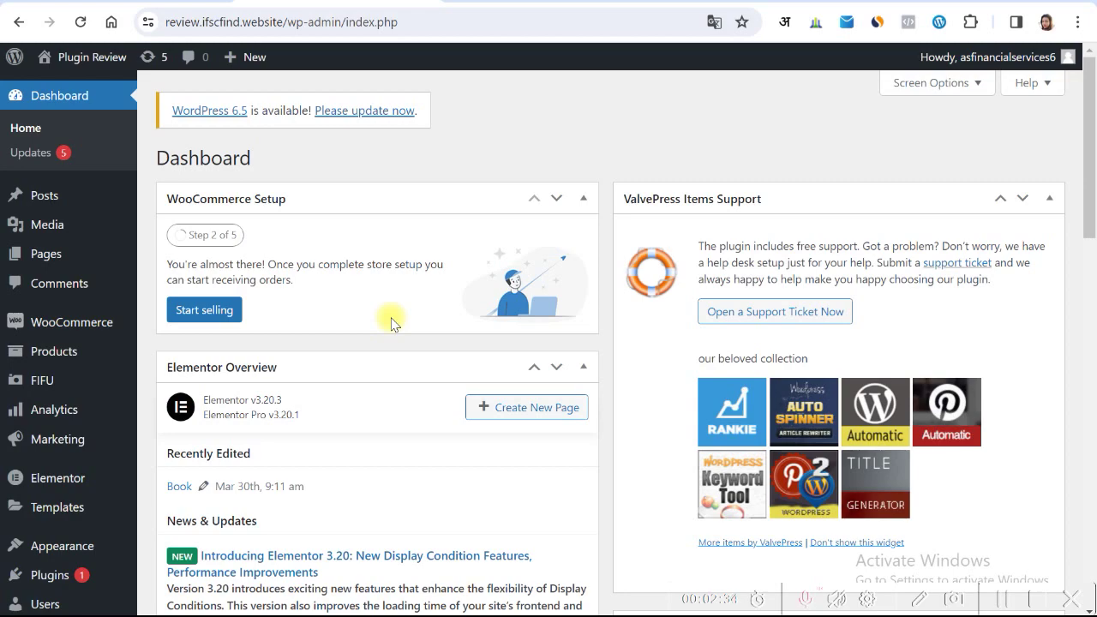
{"action": "scroll", "coordinate": [391, 322], "scroll_direction": "down", "scroll_amount": 2}
{"action": "scroll", "coordinate": [394, 323], "scroll_direction": "up", "scroll_amount": 2}
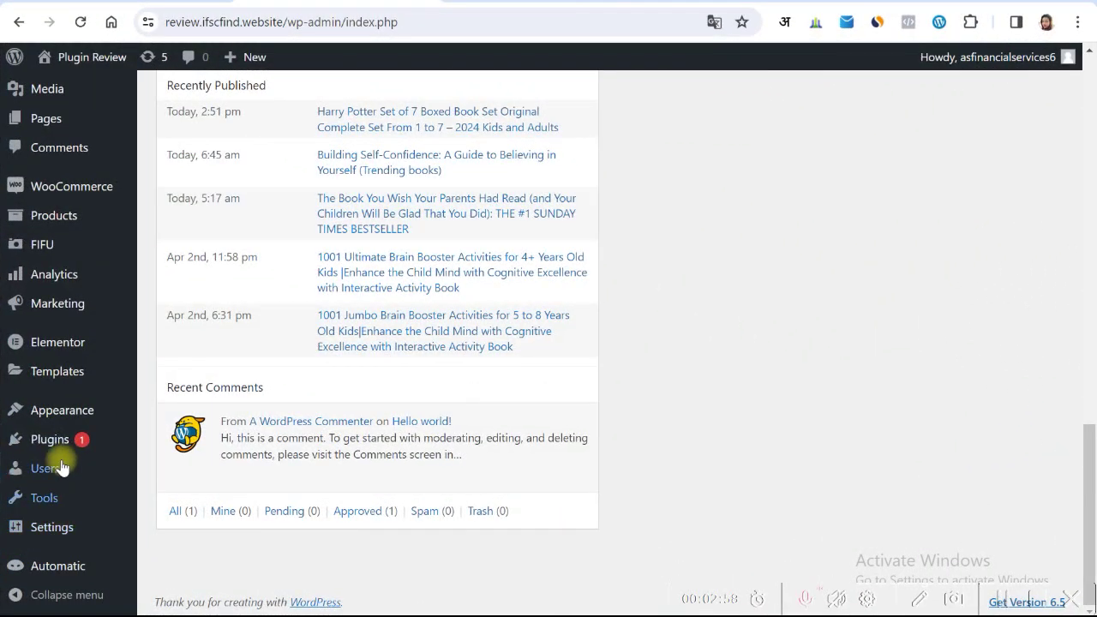
{"action": "mouse_move", "coordinate": [53, 444]}
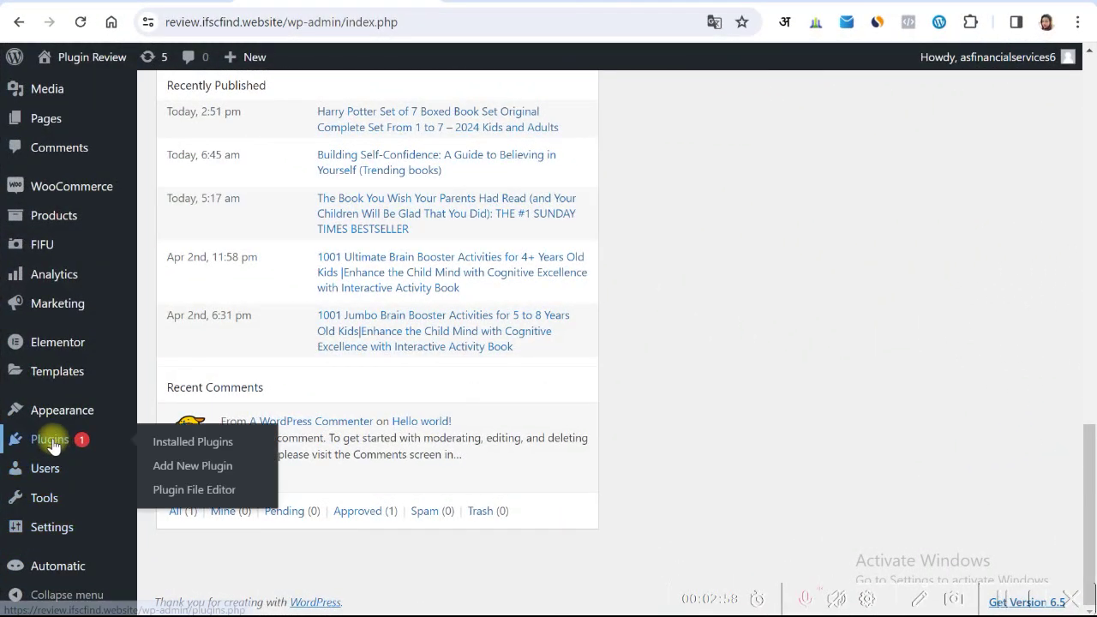
{"action": "left_click", "coordinate": [176, 469]}
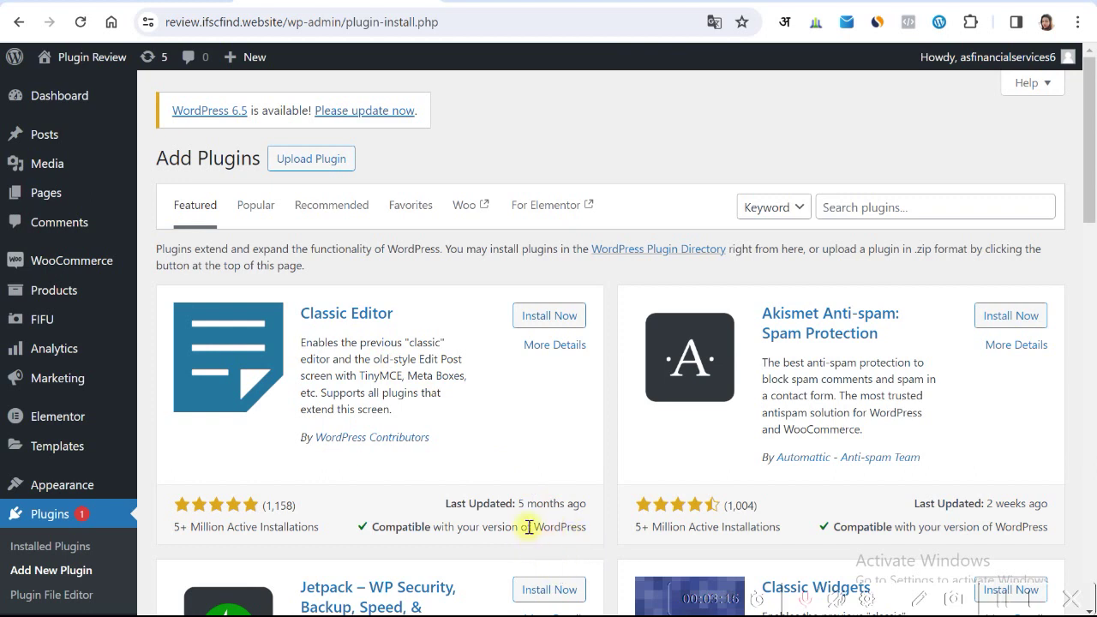
- Search the plugins for "content views", then install and activate Content Views – Post Grid & Filter
{"action": "left_click", "coordinate": [902, 204]}
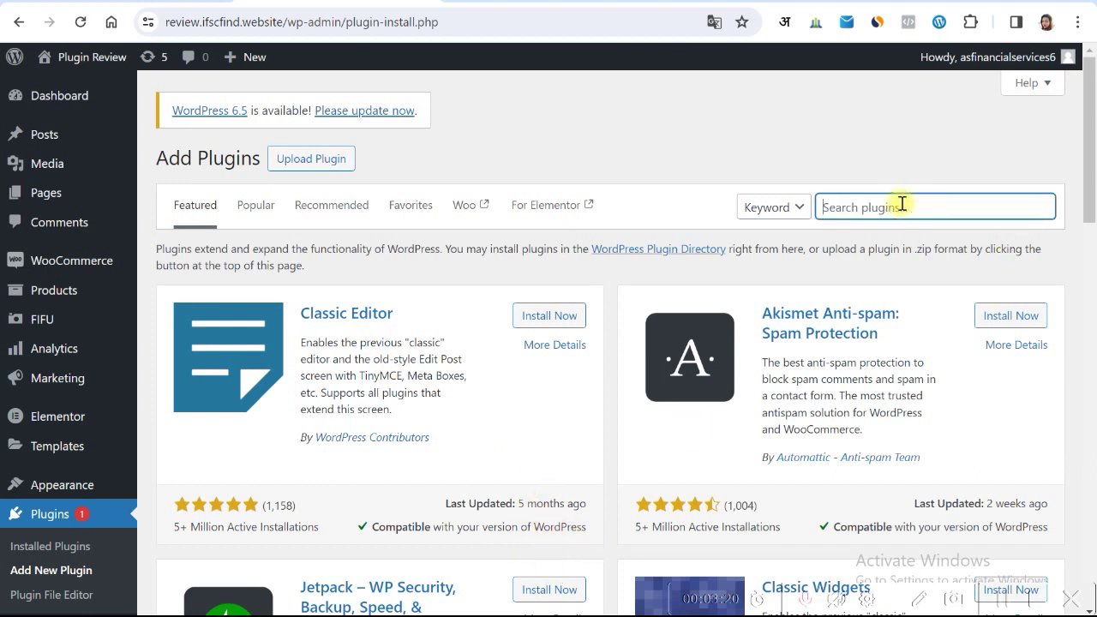
{"action": "type", "text": "content views"}
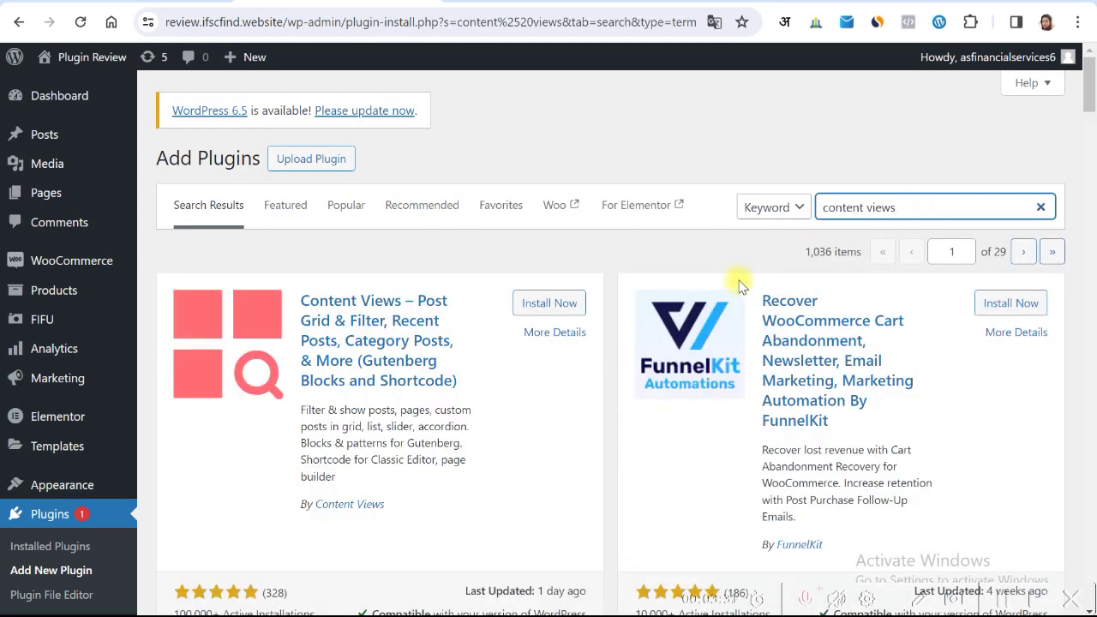
{"action": "left_click", "coordinate": [540, 307]}
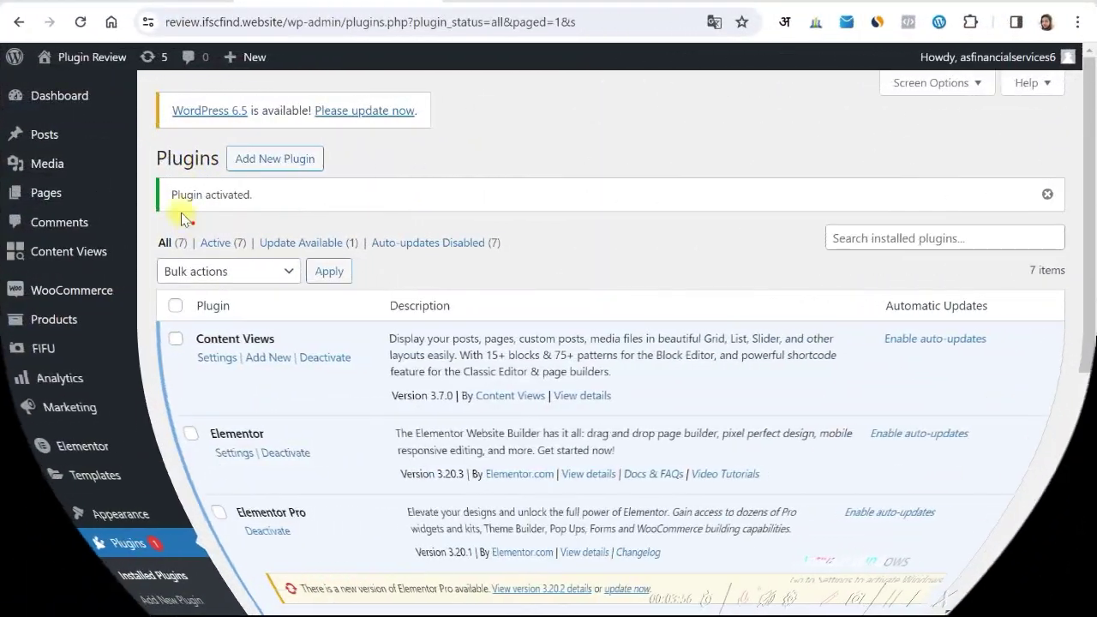
{"action": "mouse_move", "coordinate": [2, 228]}
{"action": "left_mouse_down"}
{"action": "mouse_move", "coordinate": [108, 233]}
{"action": "mouse_move", "coordinate": [134, 276]}
{"action": "mouse_move", "coordinate": [5, 272]}
{"action": "mouse_move", "coordinate": [5, 221]}
{"action": "mouse_move", "coordinate": [17, 270]}
{"action": "mouse_move", "coordinate": [151, 203]}
{"action": "left_mouse_up"}
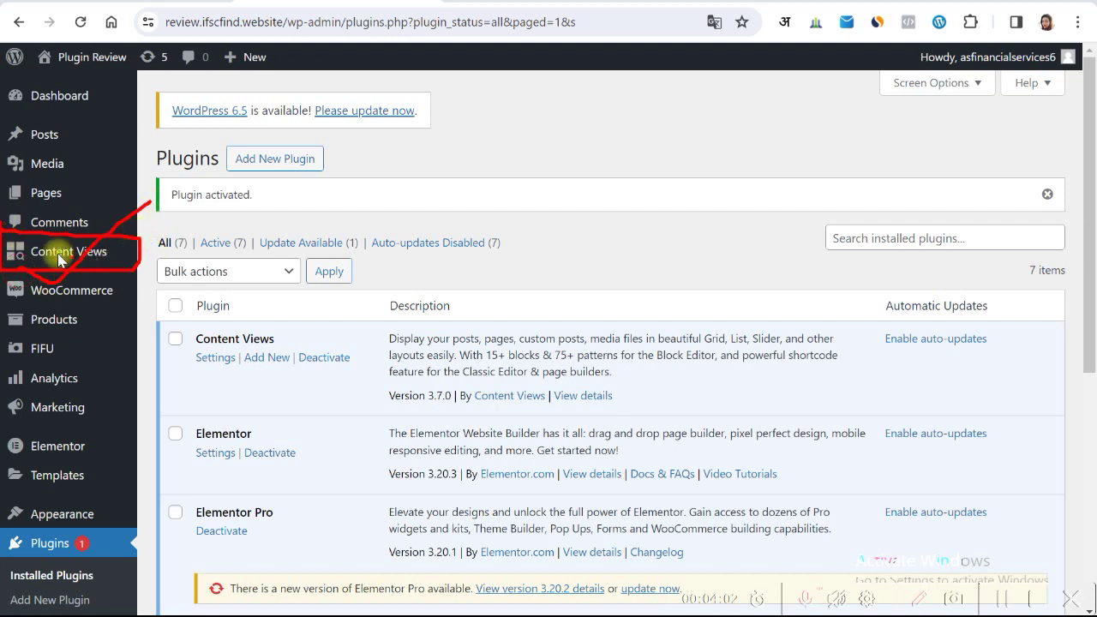
{"action": "left_click", "coordinate": [918, 599]}
- Add a new view in Content Views and title it "post display"
{"action": "mouse_move", "coordinate": [70, 252]}
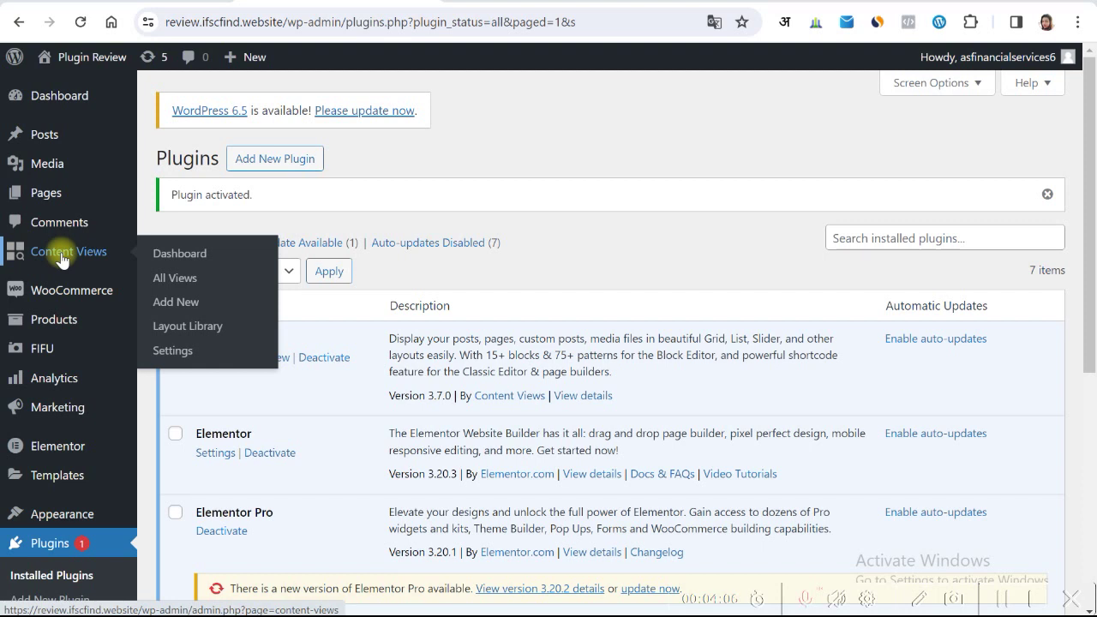
{"action": "left_click", "coordinate": [183, 283]}
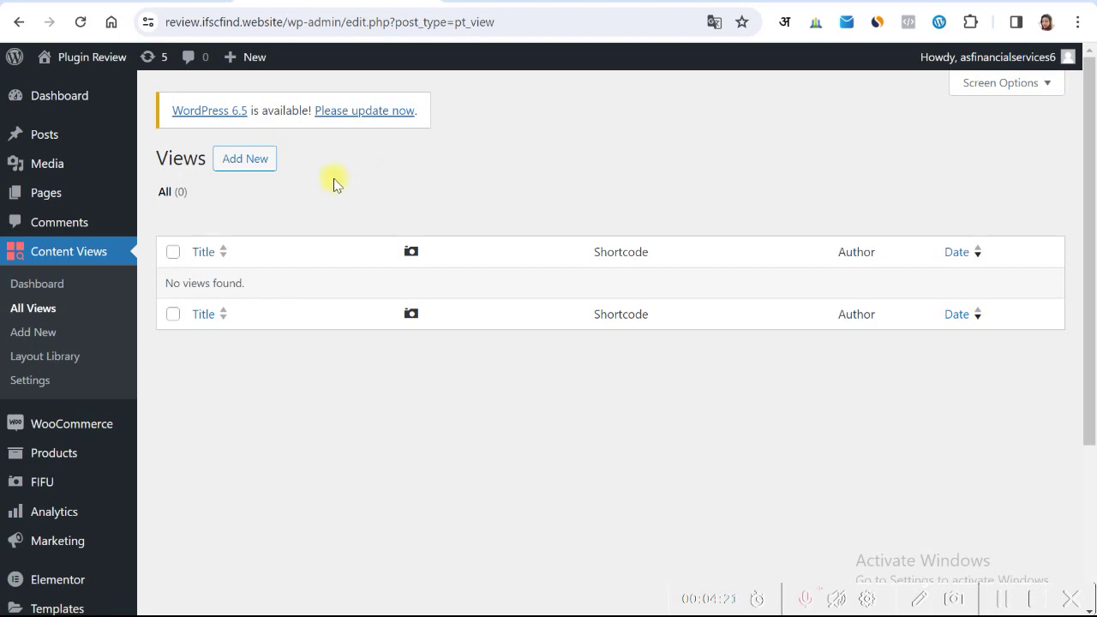
{"action": "left_click", "coordinate": [245, 161]}
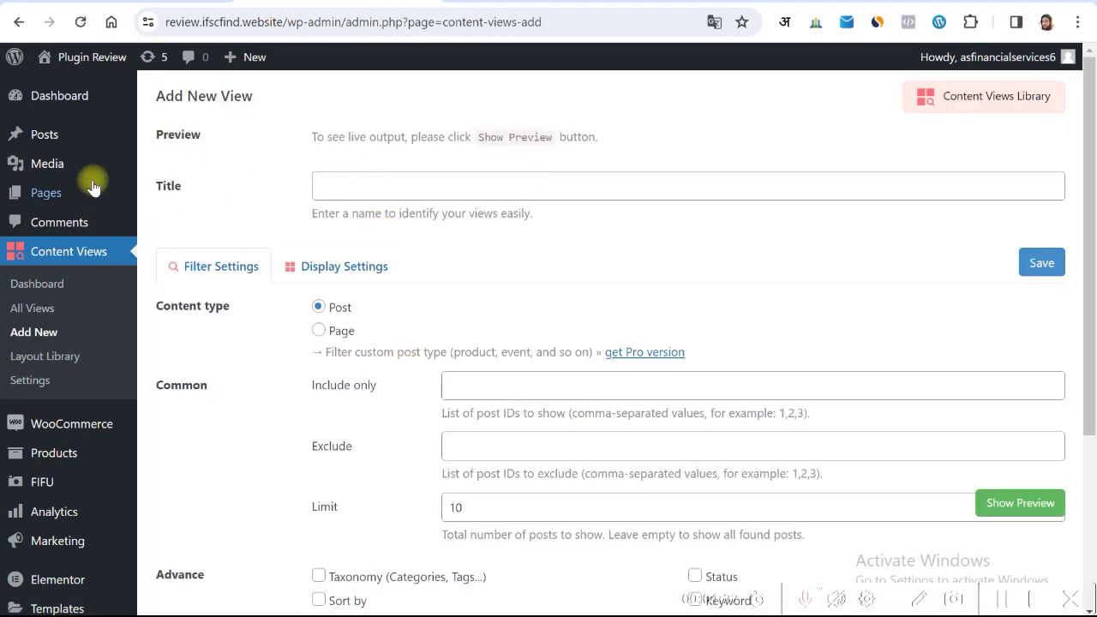
{"action": "left_click", "coordinate": [356, 184]}
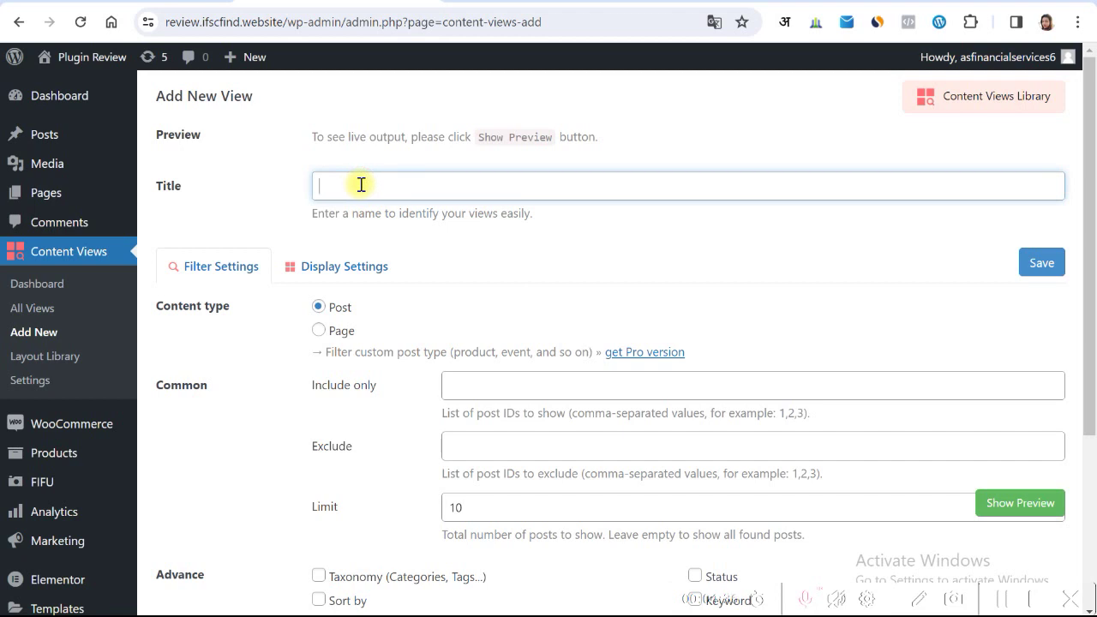
{"action": "type", "text": "post display"}
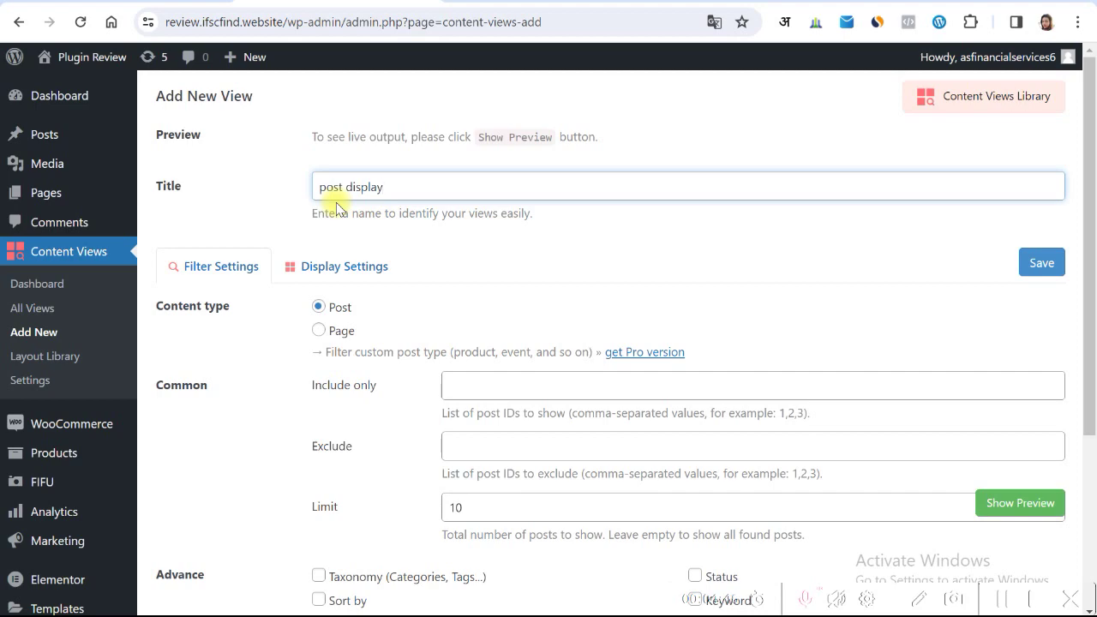
- Review the view's filter settings, including the content type, the post limit and the advanced options
{"action": "scroll", "coordinate": [336, 208], "scroll_direction": "down", "scroll_amount": 2}
{"action": "scroll", "coordinate": [356, 215], "scroll_direction": "up", "scroll_amount": 2}
{"action": "scroll", "coordinate": [308, 308], "scroll_direction": "down", "scroll_amount": 2}
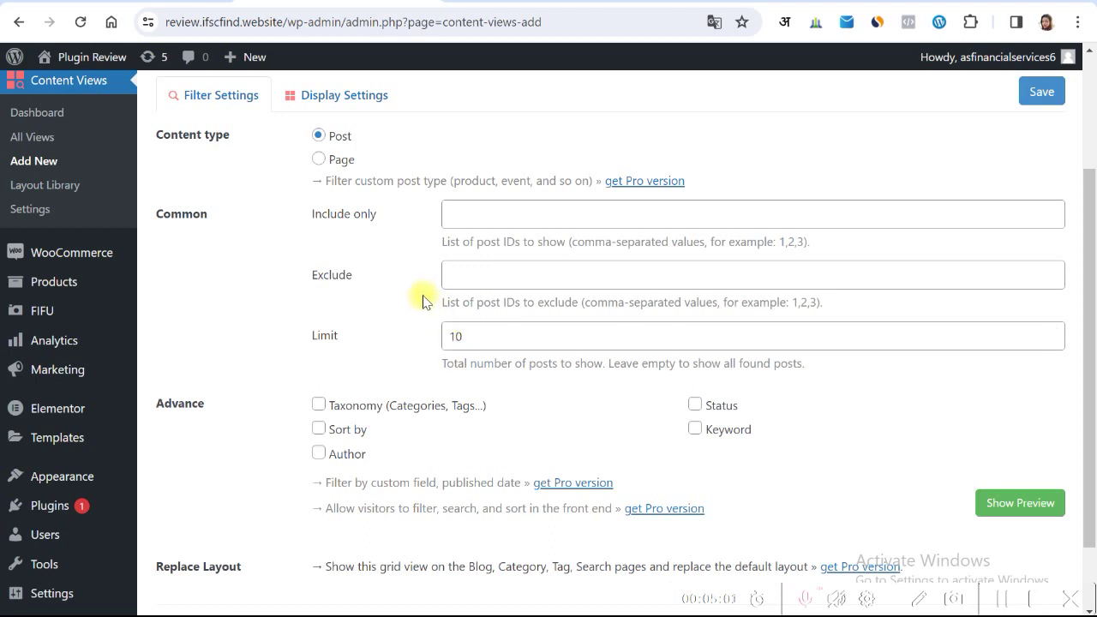
{"action": "left_click_drag", "start_coordinate": [311, 341], "coordinate": [354, 343]}
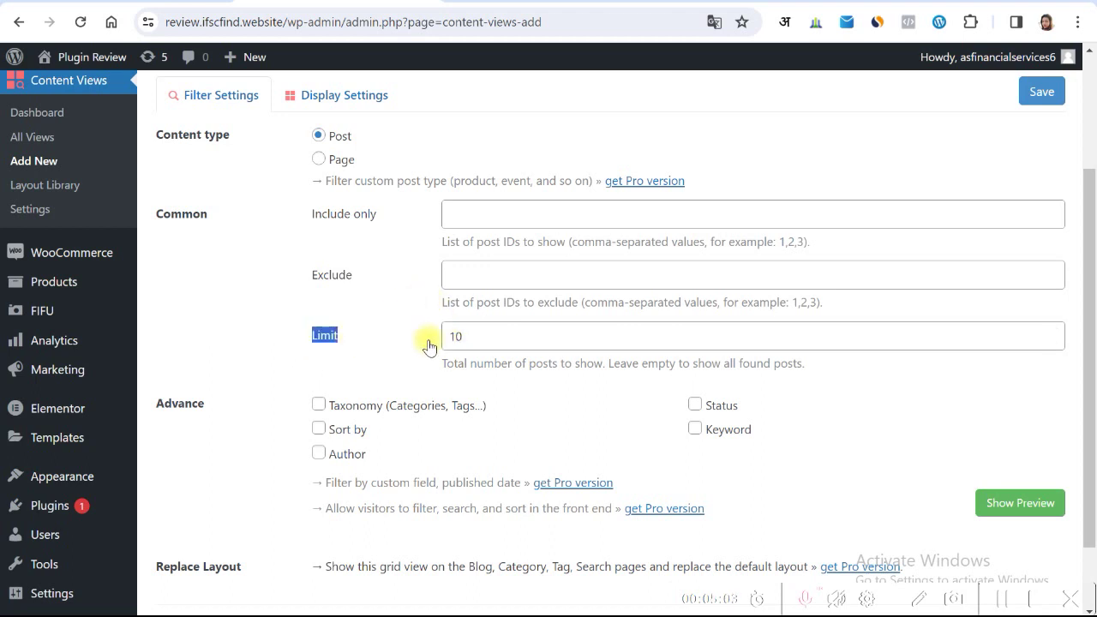
{"action": "left_click", "coordinate": [475, 340]}
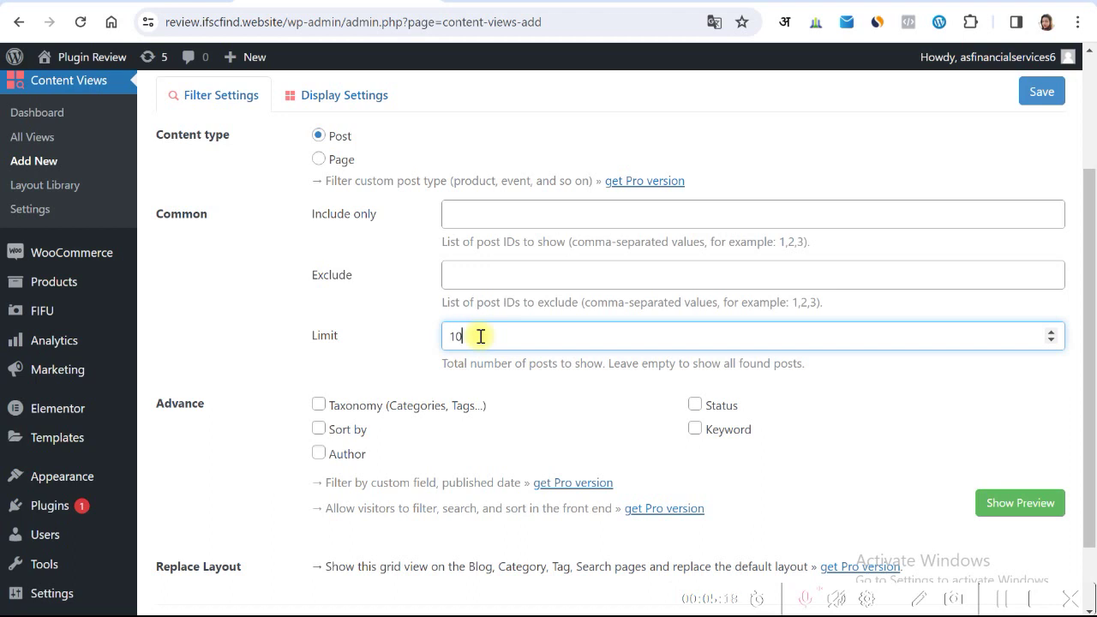
{"action": "scroll", "coordinate": [480, 336], "scroll_direction": "down", "scroll_amount": 2}
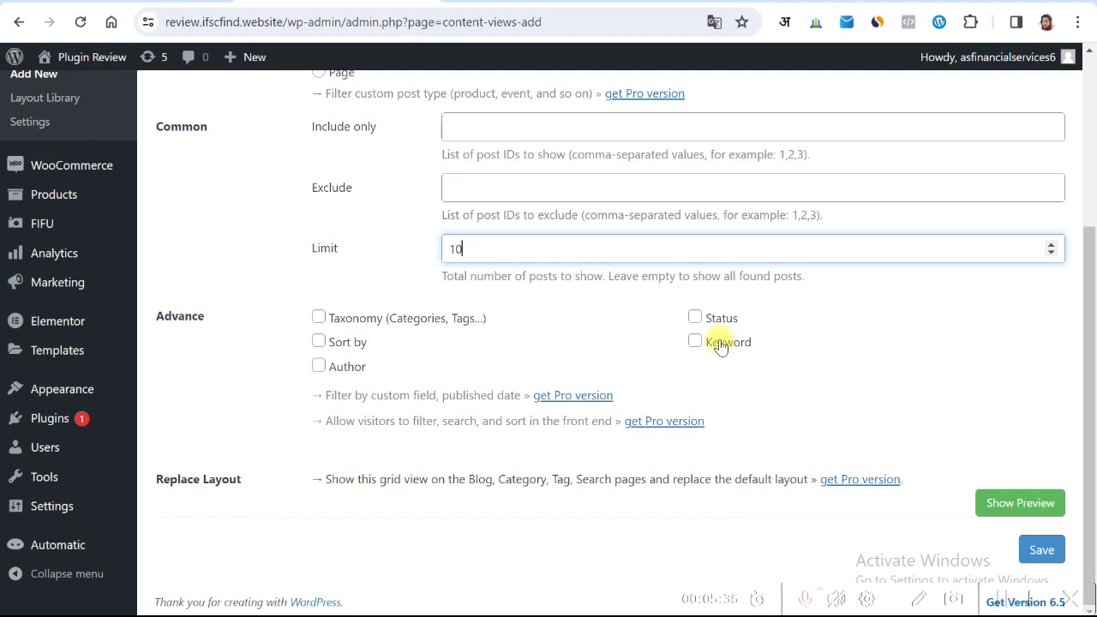
- Enable the Taxonomy filter for the view and select Categories as the taxonomy
{"action": "left_click", "coordinate": [318, 319]}
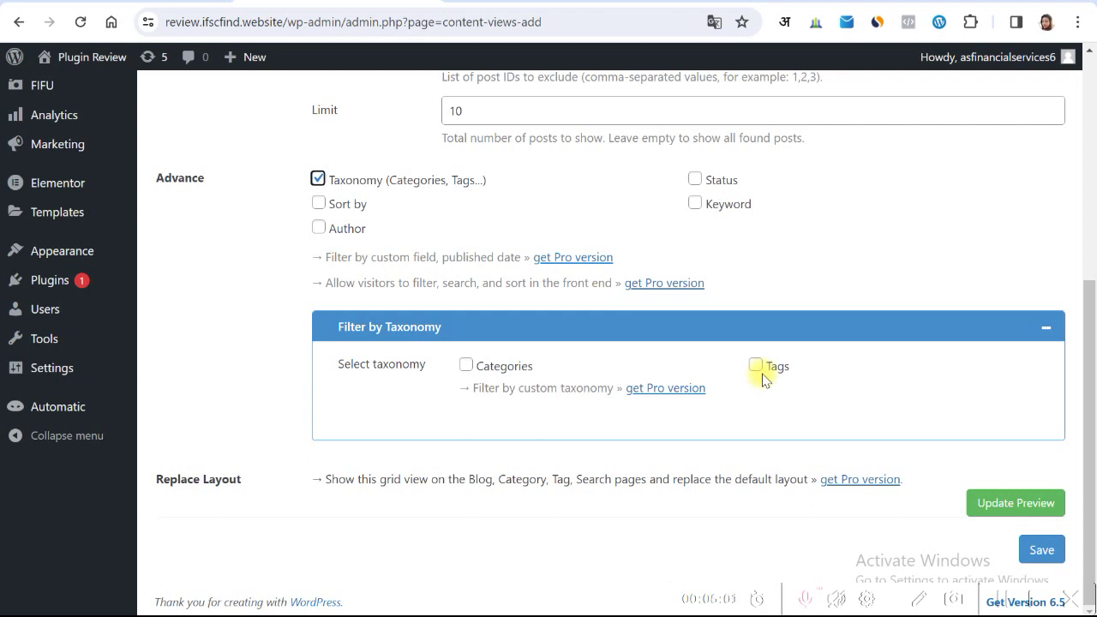
{"action": "left_click", "coordinate": [466, 366]}
{"action": "scroll", "coordinate": [497, 373], "scroll_direction": "down", "scroll_amount": 2}
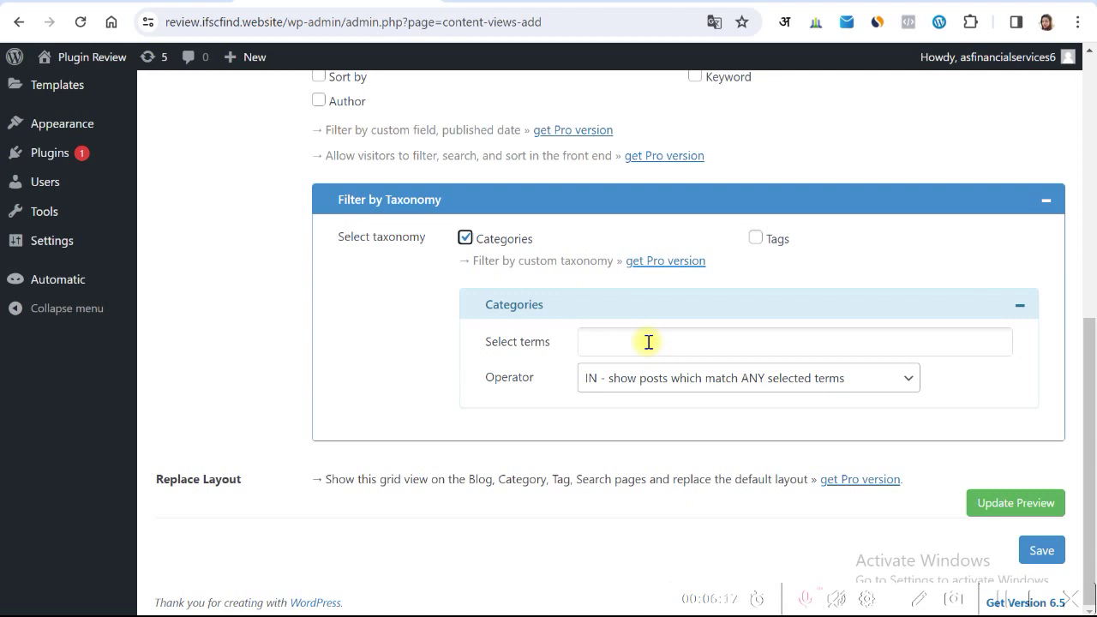
{"action": "left_click", "coordinate": [918, 598]}
{"action": "left_click_drag", "start_coordinate": [409, 370], "coordinate": [415, 411]}
{"action": "mouse_move", "coordinate": [413, 352]}
{"action": "left_mouse_down"}
{"action": "mouse_move", "coordinate": [448, 424]}
{"action": "mouse_move", "coordinate": [487, 437]}
{"action": "mouse_move", "coordinate": [552, 412]}
{"action": "left_mouse_up"}
{"action": "left_click_drag", "start_coordinate": [527, 446], "coordinate": [762, 238]}
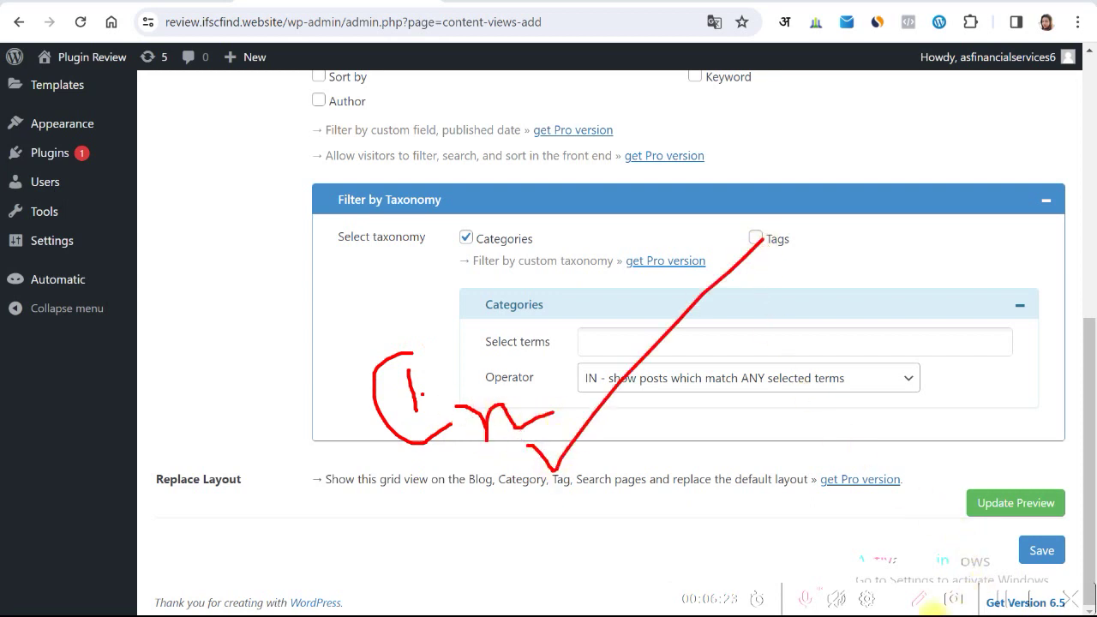
{"action": "left_click", "coordinate": [918, 598]}
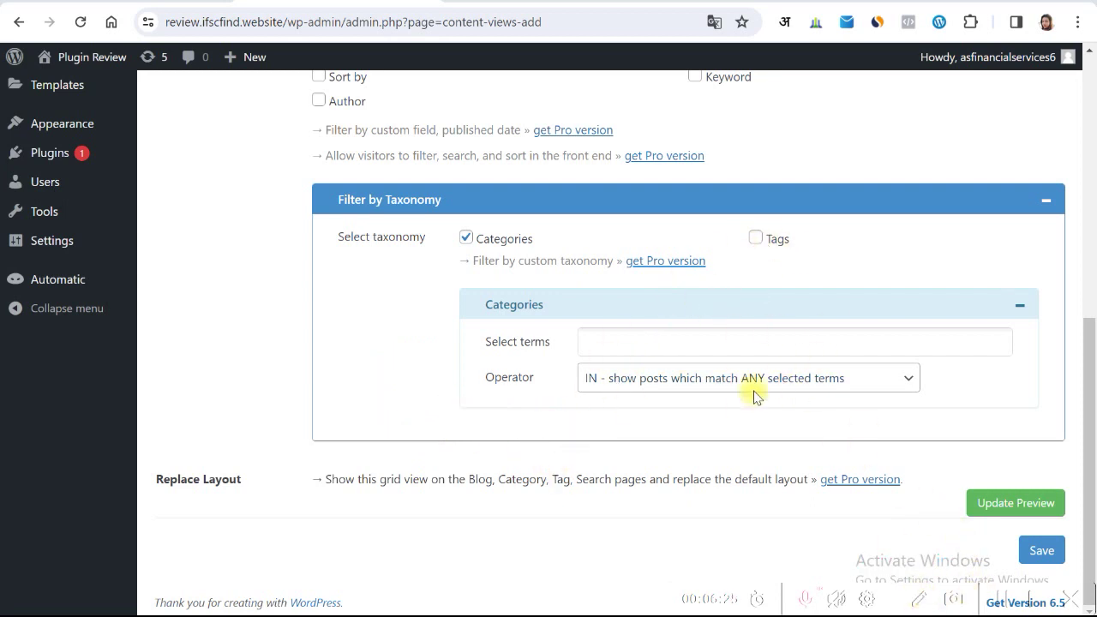
- Add Book and Blog as the selected terms of the Categories filter
{"action": "left_click", "coordinate": [654, 346]}
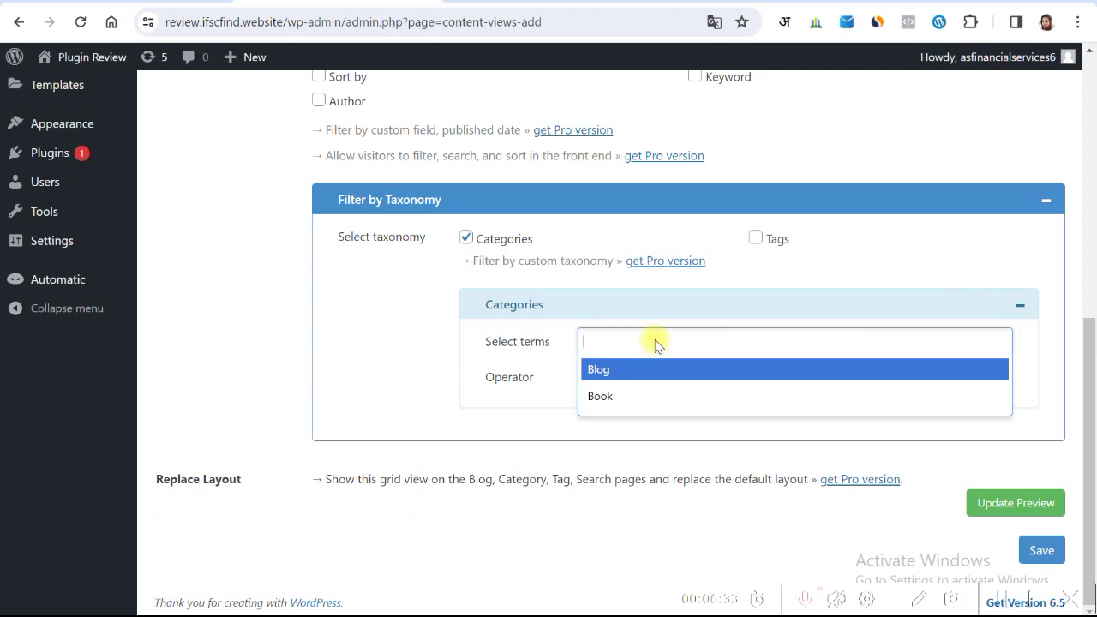
{"action": "left_click", "coordinate": [605, 396]}
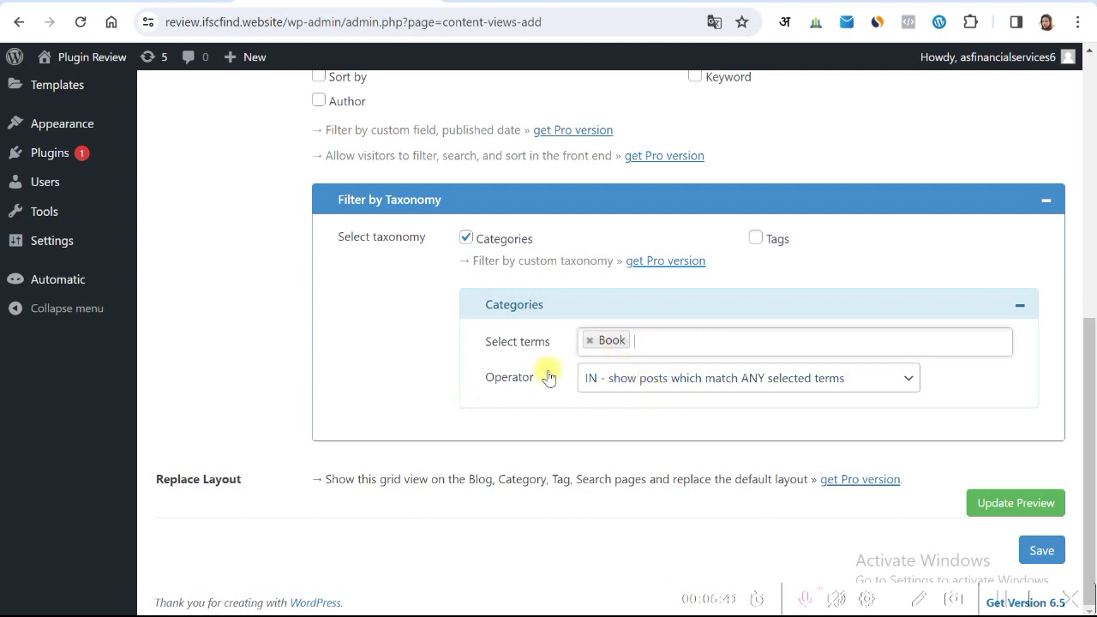
{"action": "left_click", "coordinate": [656, 340]}
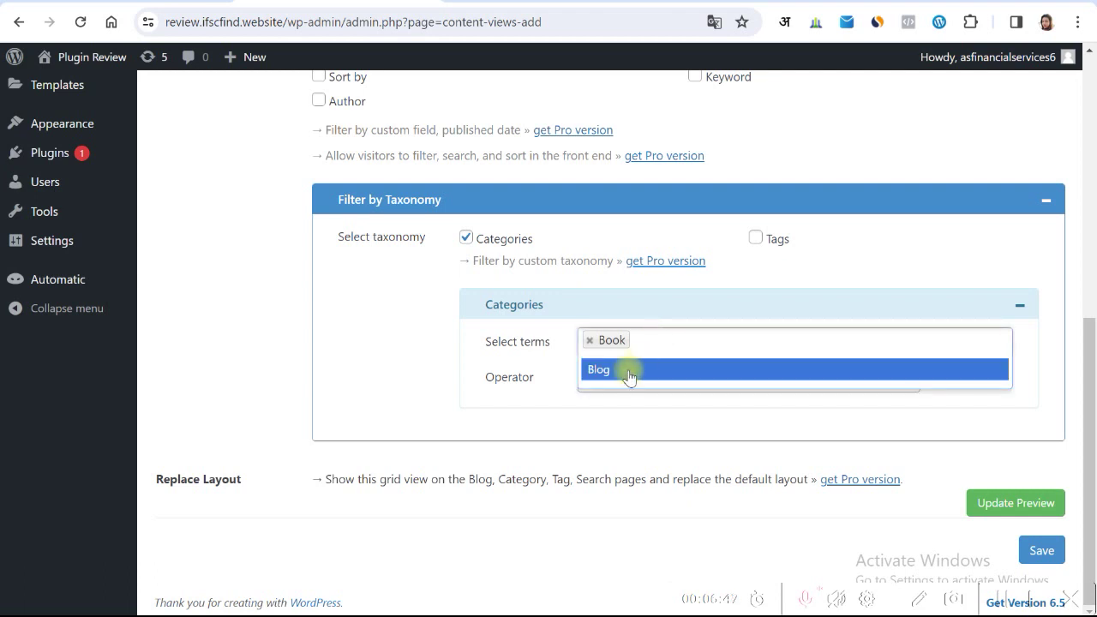
{"action": "left_click", "coordinate": [617, 370]}
{"action": "left_click", "coordinate": [702, 340]}
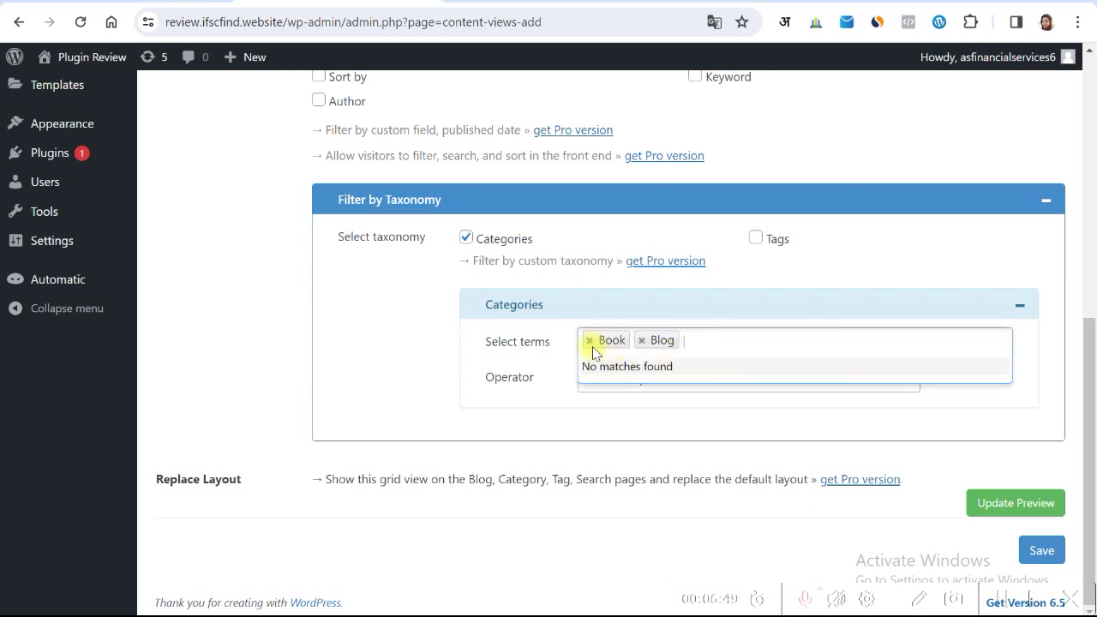
{"action": "left_click", "coordinate": [776, 349]}
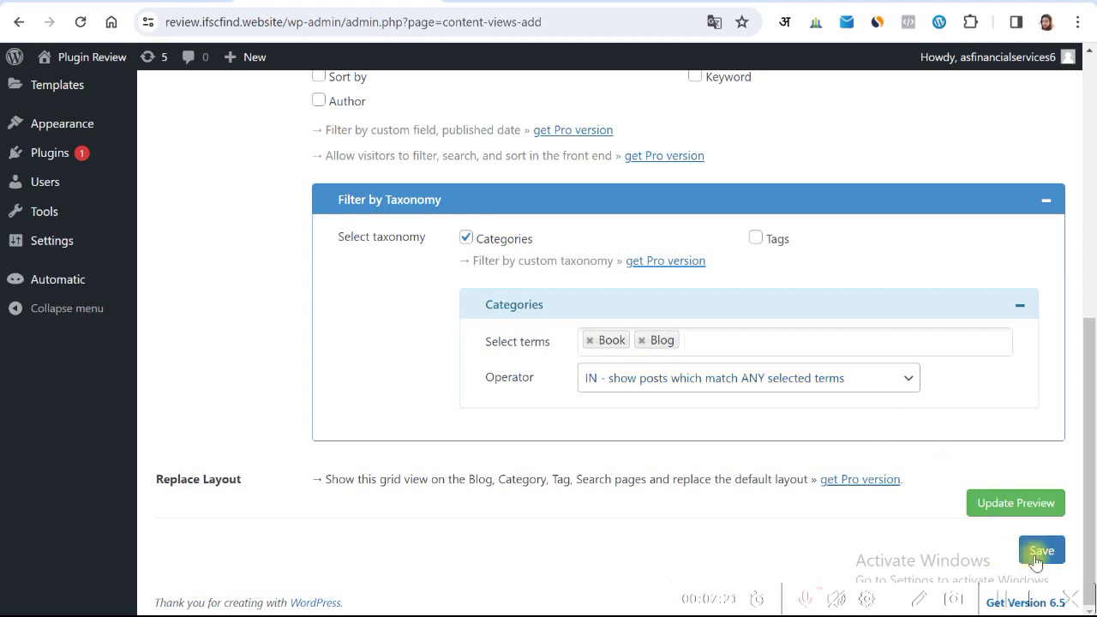
- Save the new view and look over its stored filter settings
{"action": "left_click", "coordinate": [1035, 553]}
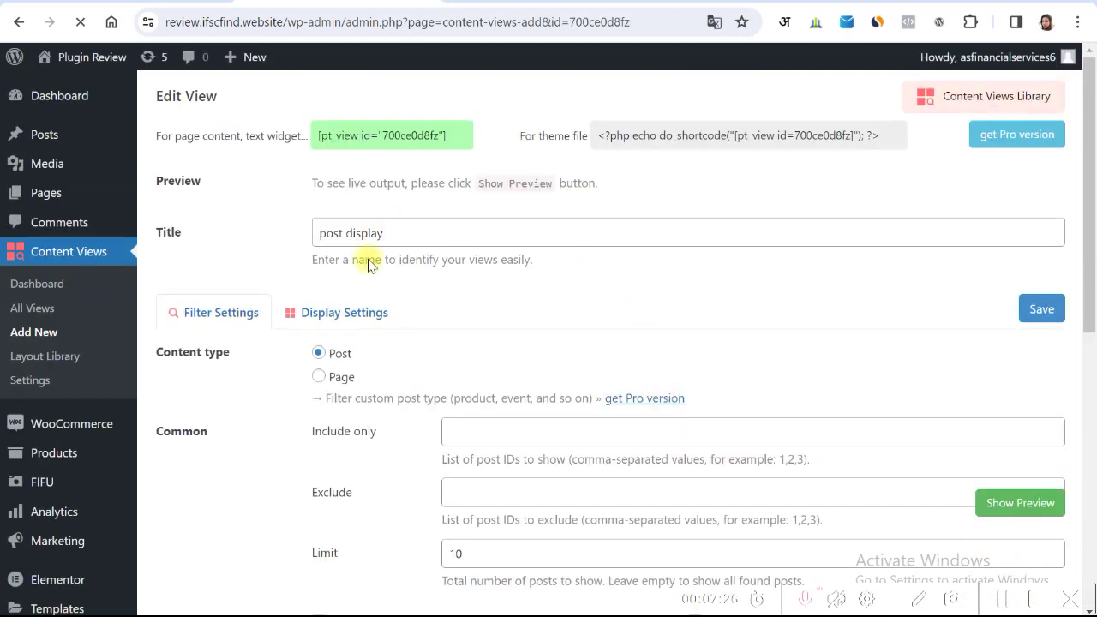
{"action": "scroll", "coordinate": [551, 330], "scroll_direction": "down", "scroll_amount": 7}
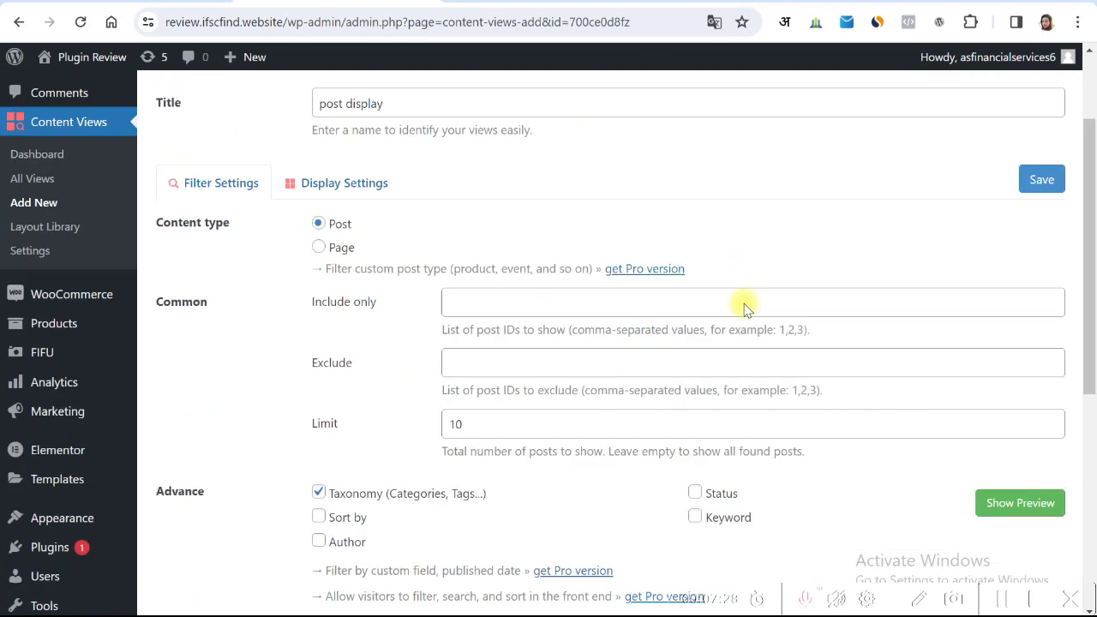
{"action": "scroll", "coordinate": [676, 349], "scroll_direction": "up", "scroll_amount": 5}
{"action": "scroll", "coordinate": [677, 349], "scroll_direction": "up", "scroll_amount": 3}
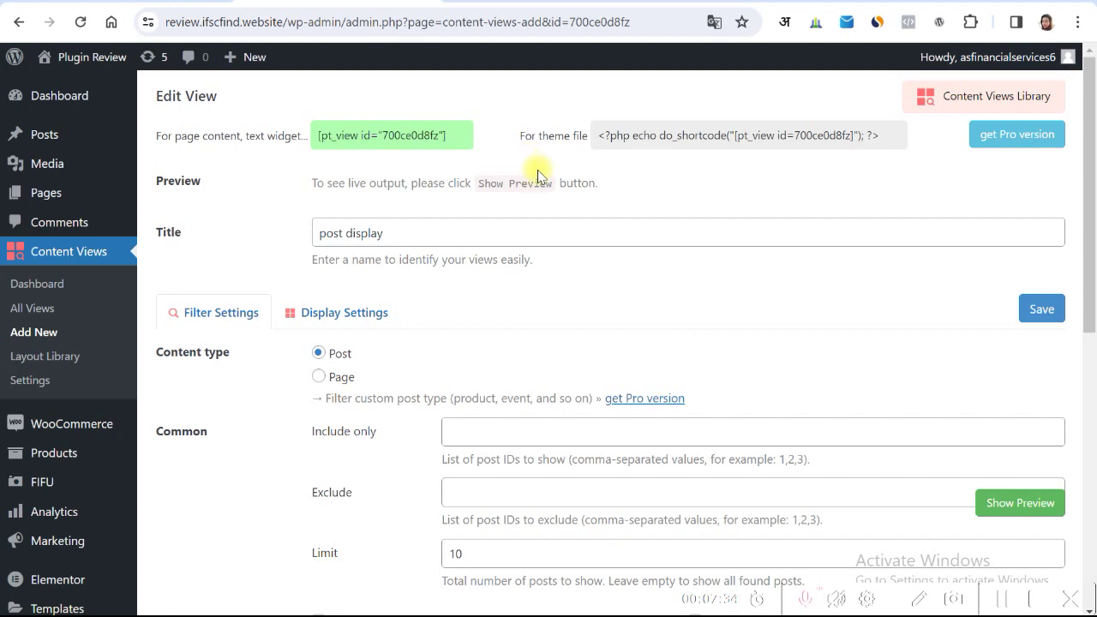
- Copy the view's shortcode meant for page content and text widgets
{"action": "left_click", "coordinate": [383, 139]}
{"action": "triple_click", "coordinate": [383, 139]}
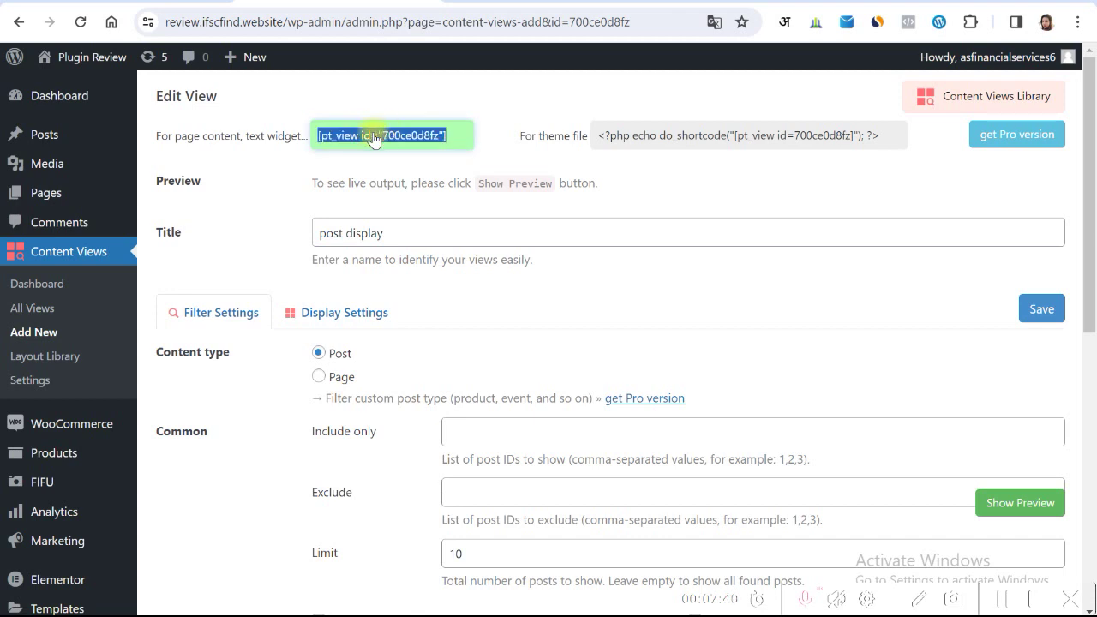
{"action": "left_click", "coordinate": [238, 168]}
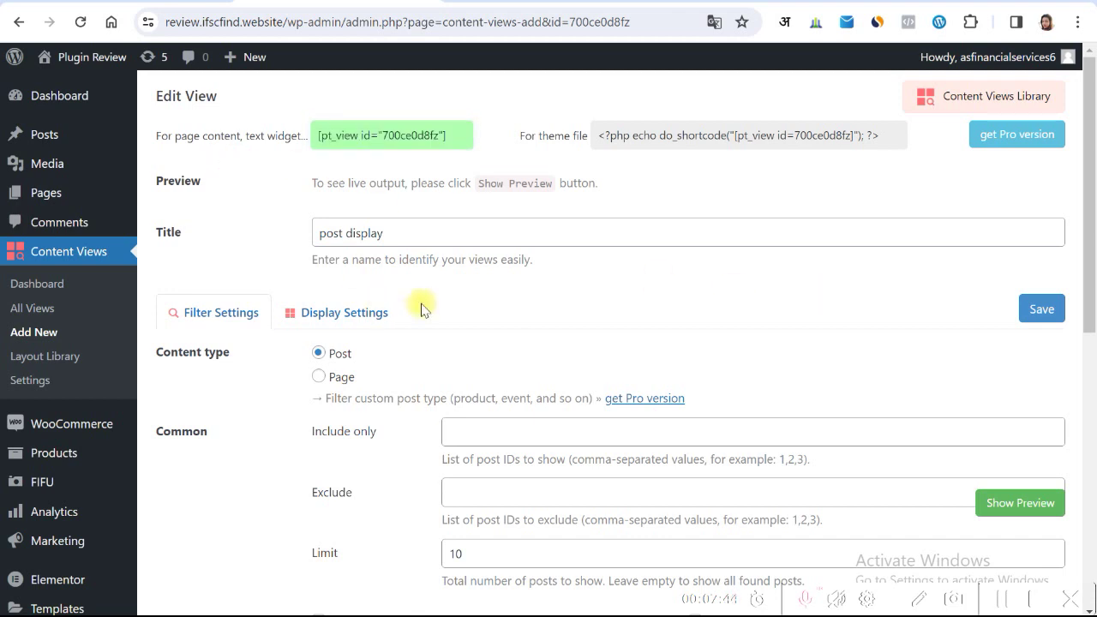
- Create a new page in a separate browser tab and title it "Post display"
{"action": "mouse_move", "coordinate": [24, 193]}
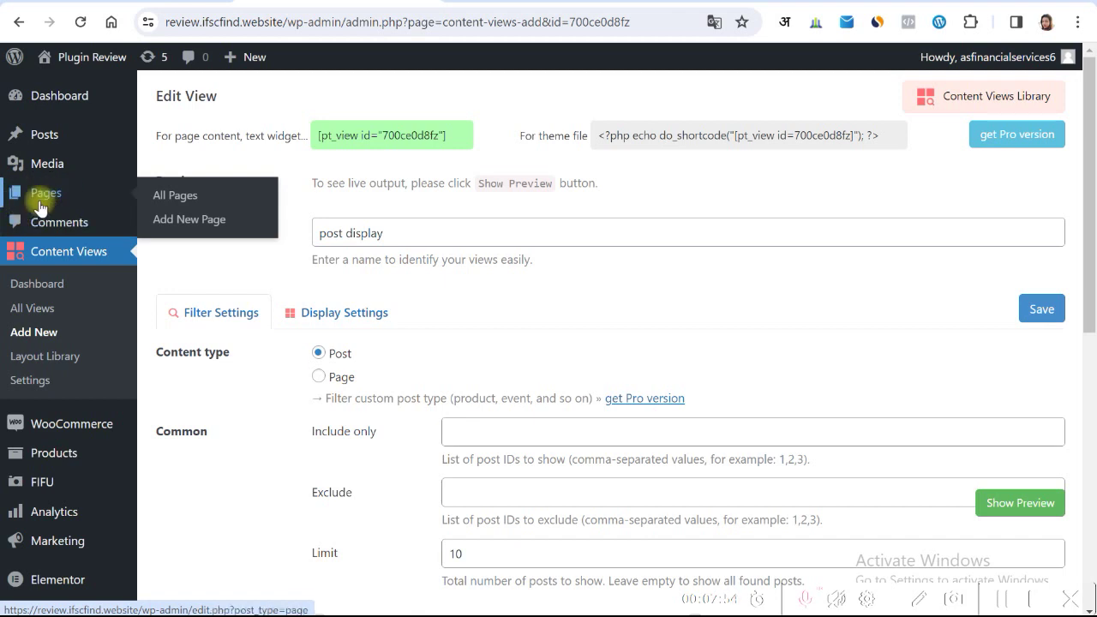
{"action": "right_click", "coordinate": [187, 219]}
{"action": "left_click", "coordinate": [203, 232]}
{"action": "key", "text": "ctrl+Tab"}
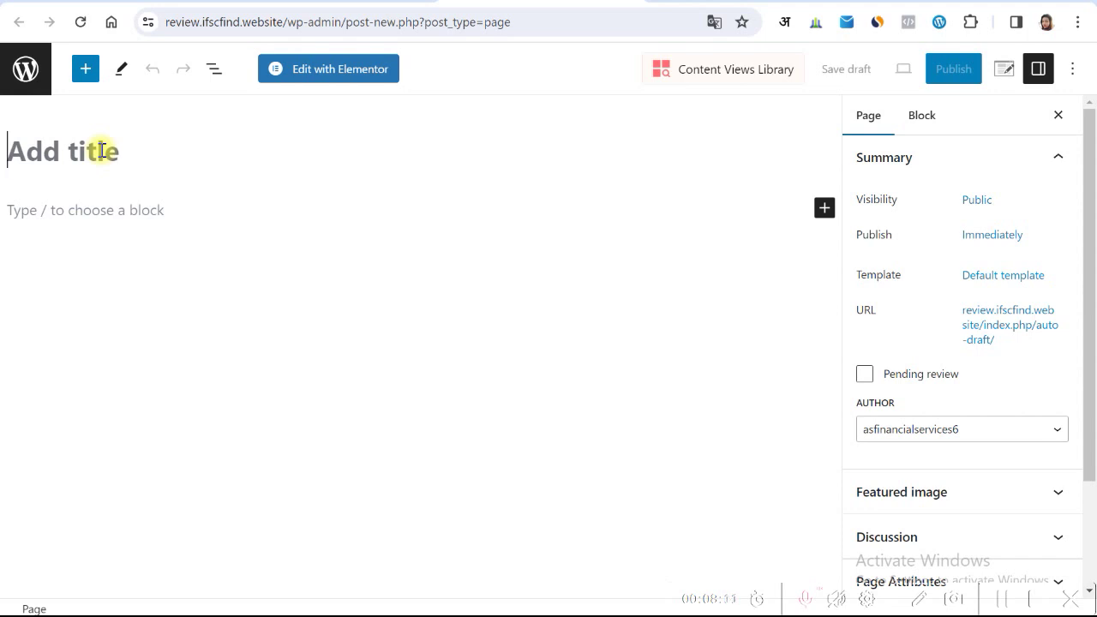
{"action": "type", "text": "Post di"}
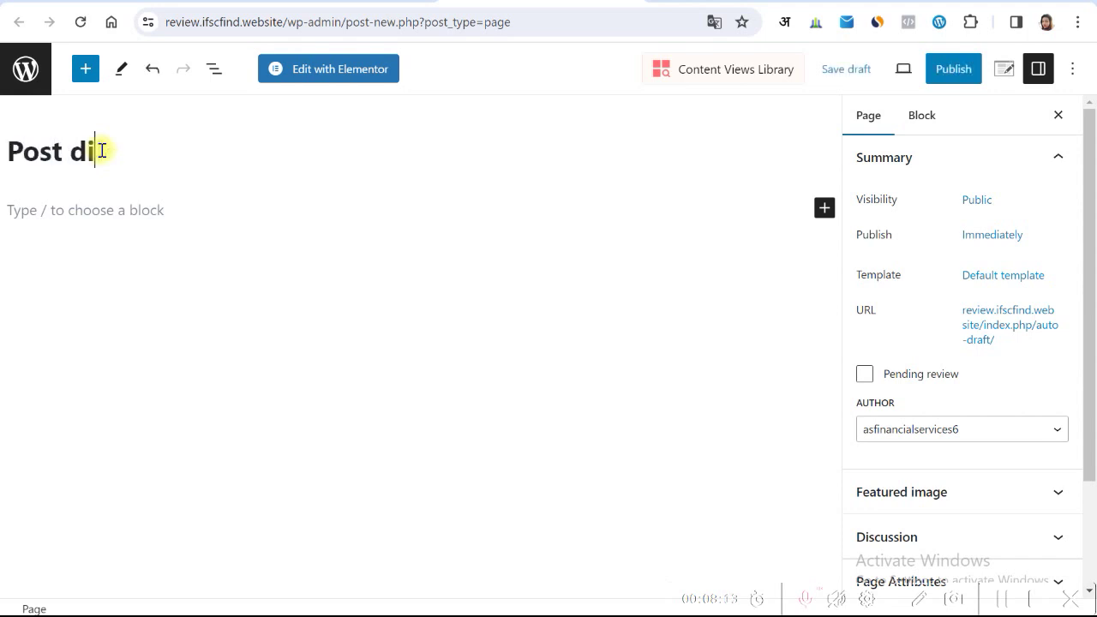
{"action": "type", "text": "splay"}
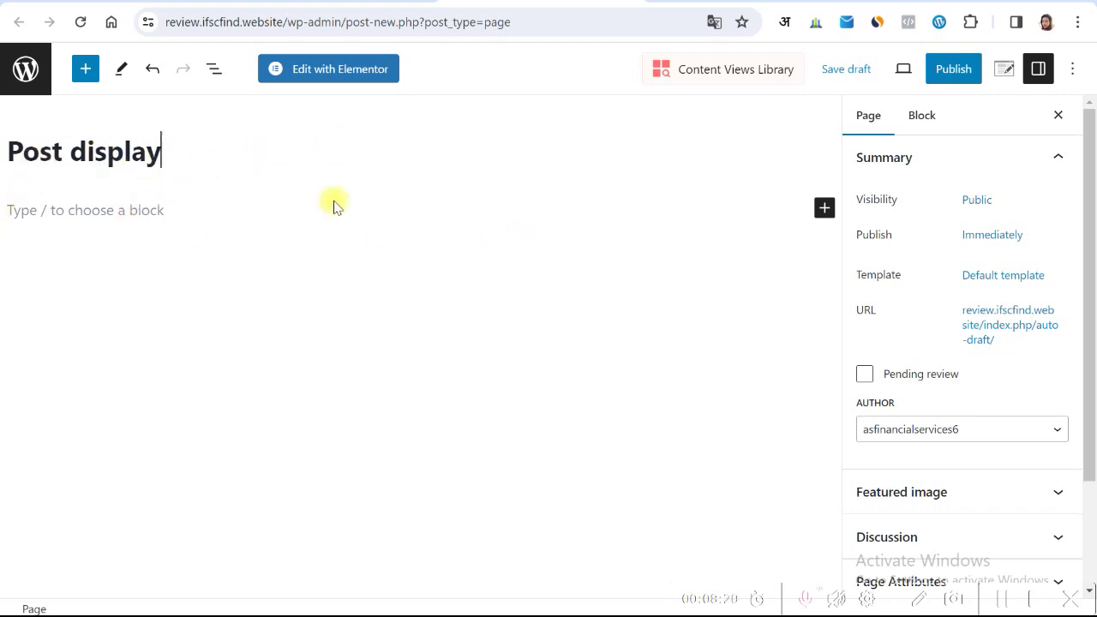
- Add a Shortcode block to the page body containing [pt_view id="700ce0d8fz"]
{"action": "left_click", "coordinate": [82, 211]}
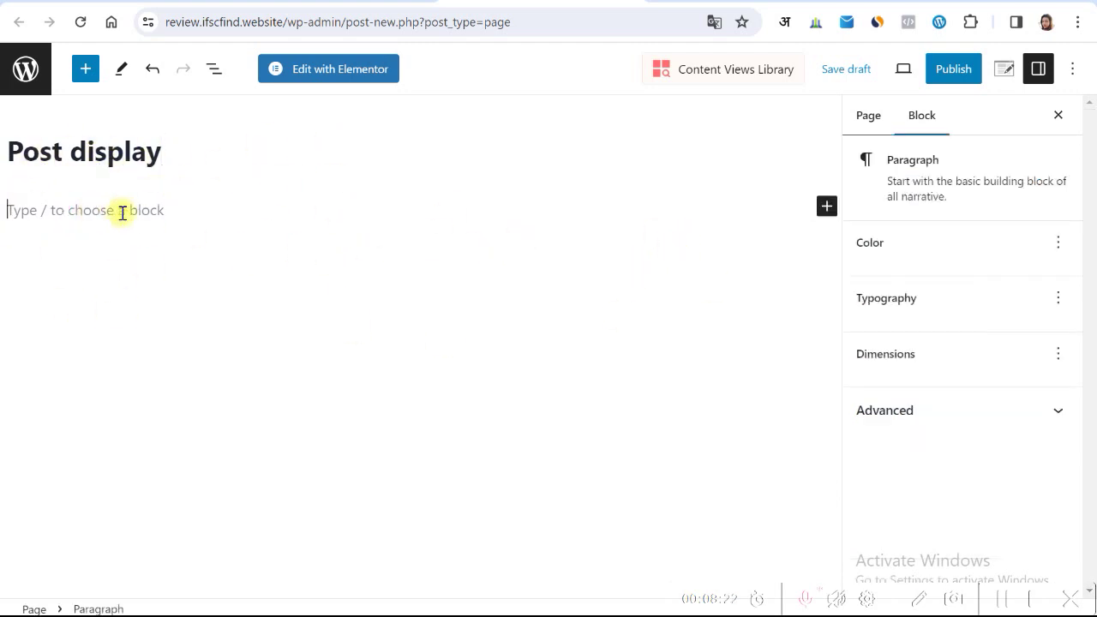
{"action": "left_click", "coordinate": [824, 210]}
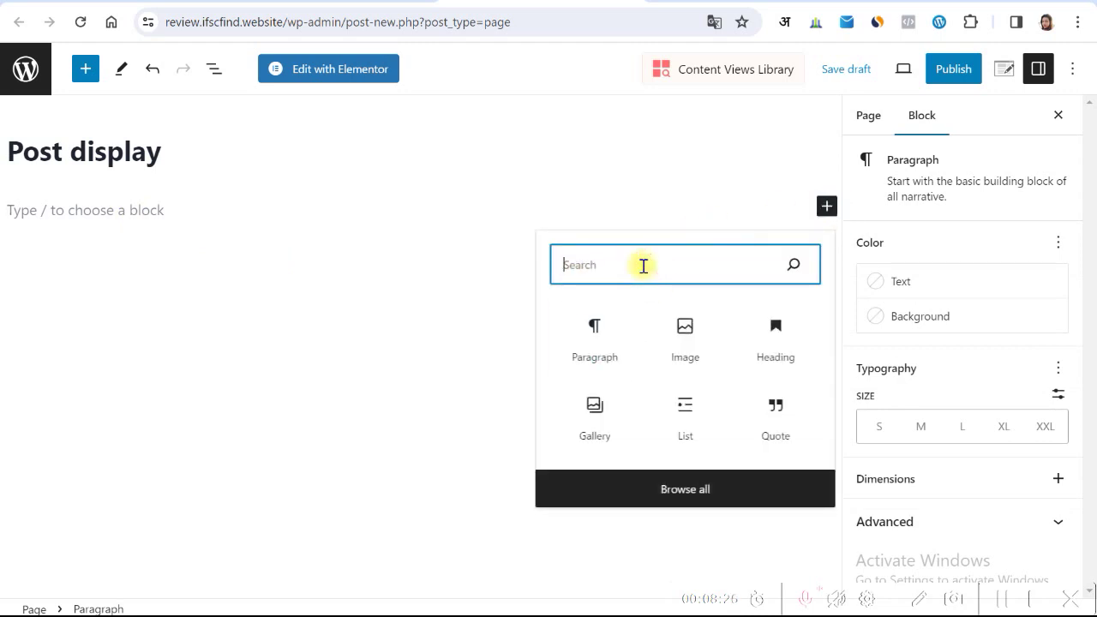
{"action": "type", "text": "sho"}
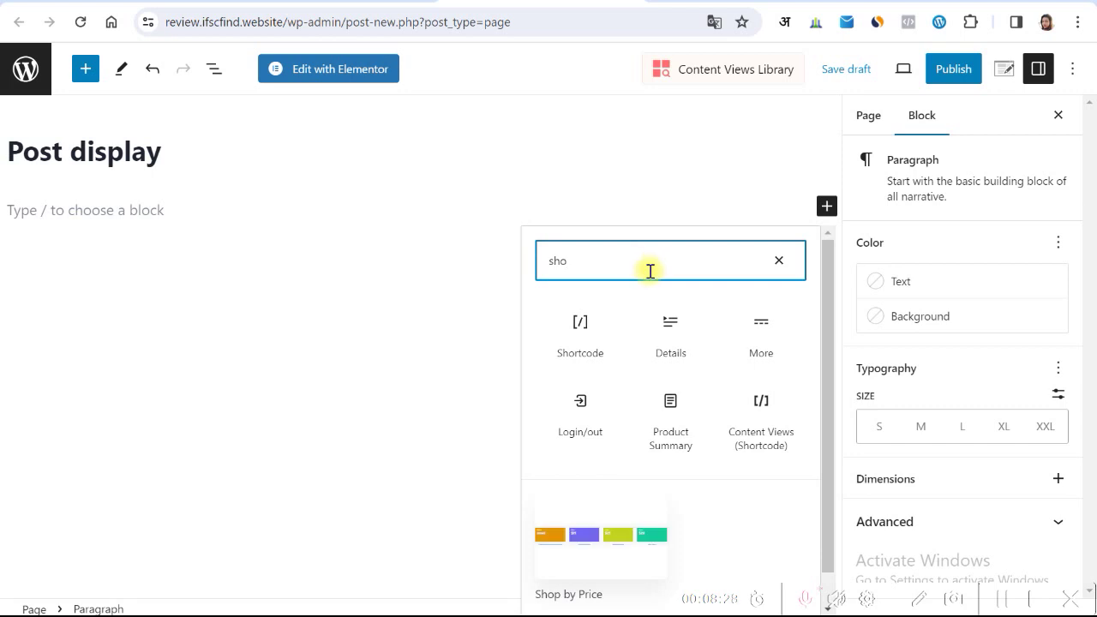
{"action": "left_click", "coordinate": [580, 334]}
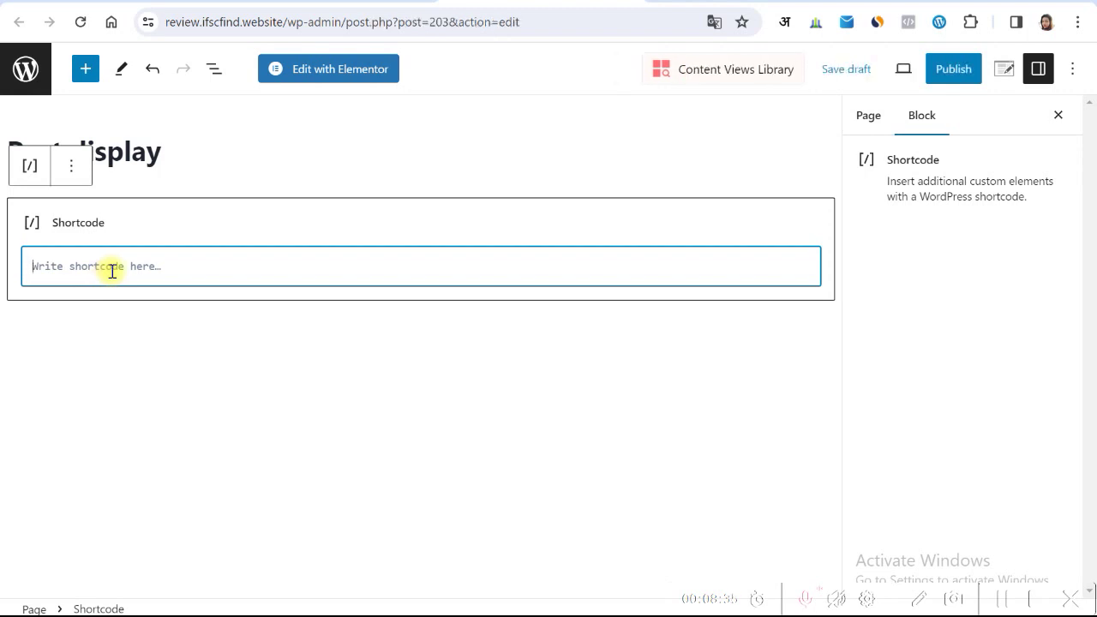
{"action": "type", "text": "[pt_view id=\"a00ce0d8fz\"]"}
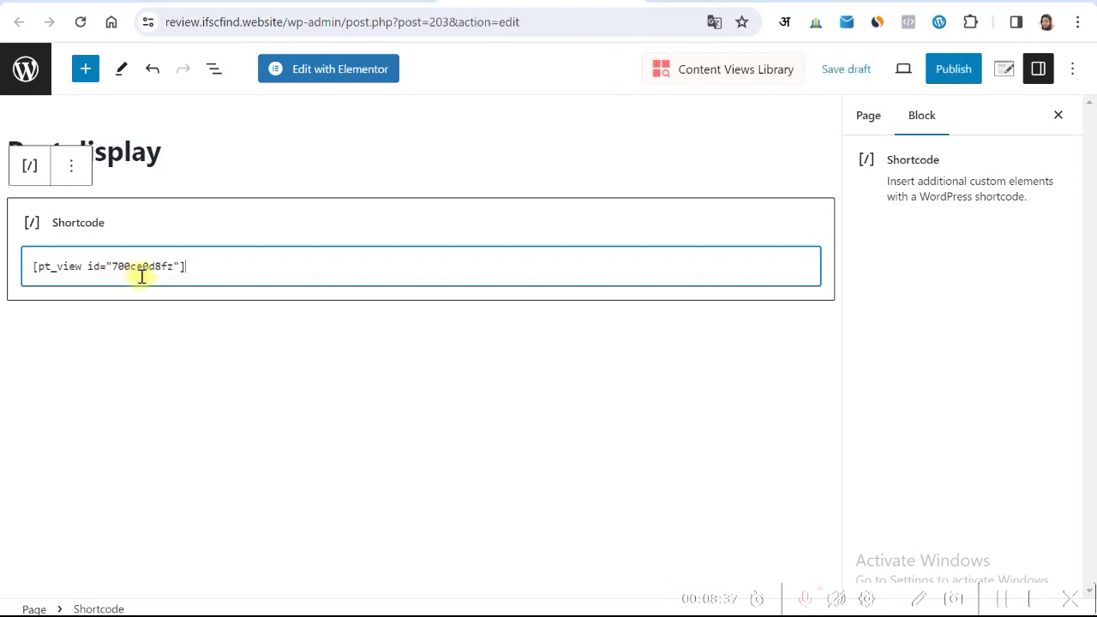
- Publish the page and open its live version in a new browser tab
{"action": "left_click", "coordinate": [951, 70]}
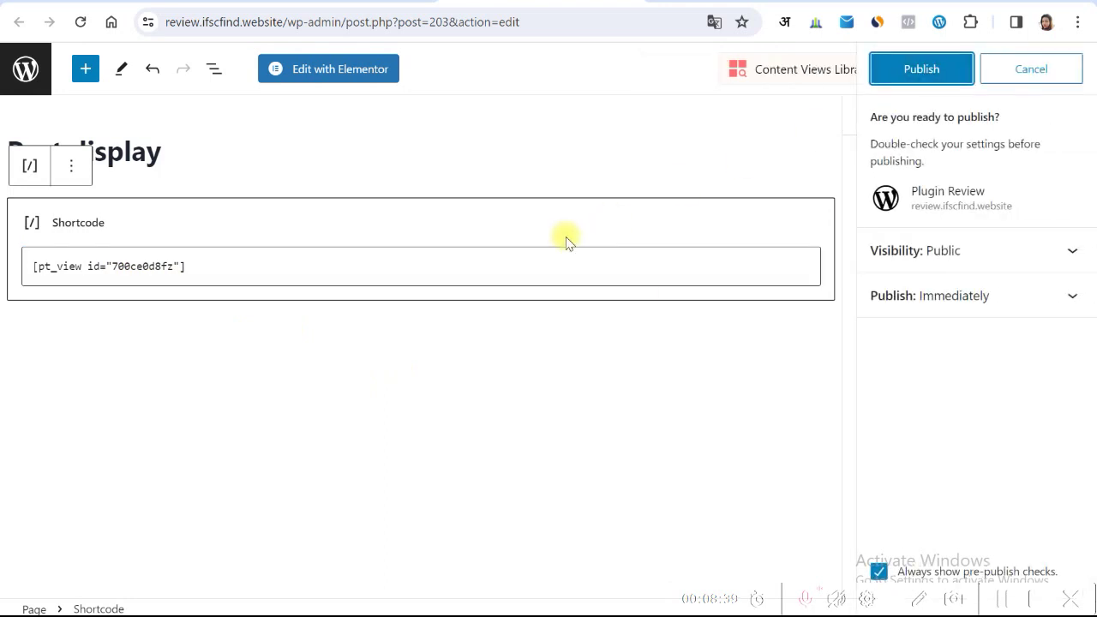
{"action": "left_click", "coordinate": [918, 69]}
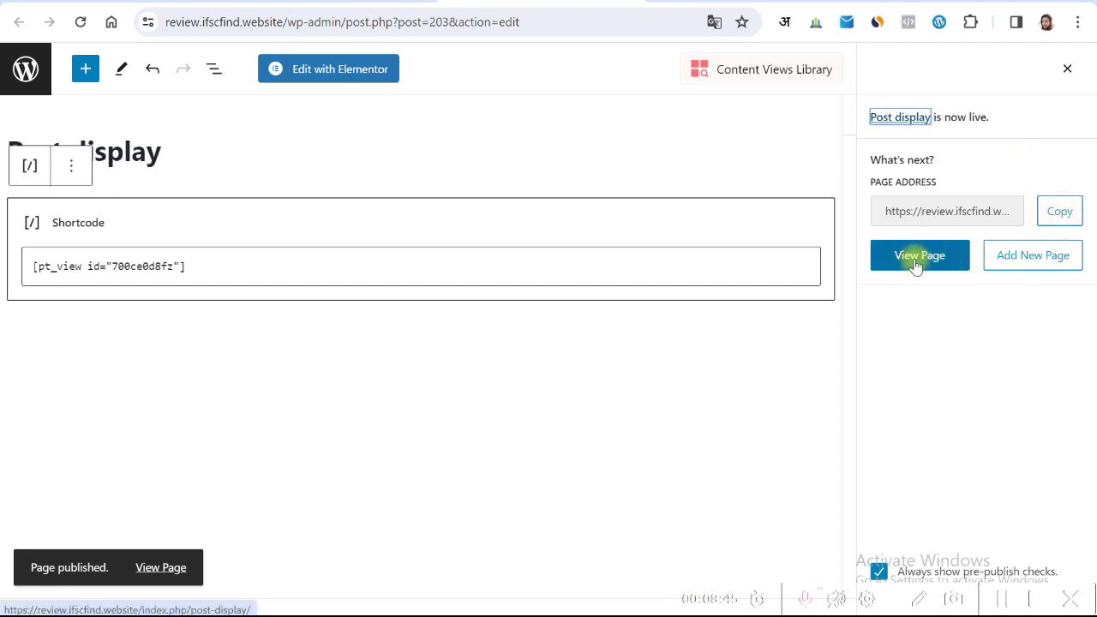
{"action": "left_click", "coordinate": [160, 573]}
{"action": "right_click", "coordinate": [160, 572]}
{"action": "left_click", "coordinate": [232, 380]}
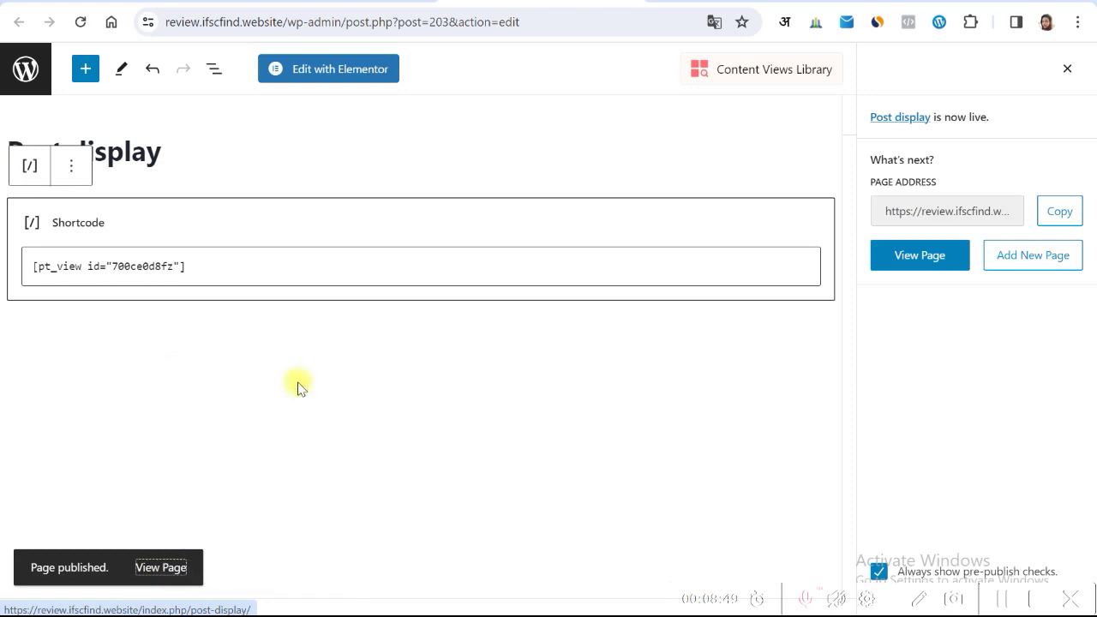
{"action": "key", "text": "ctrl+Tab"}
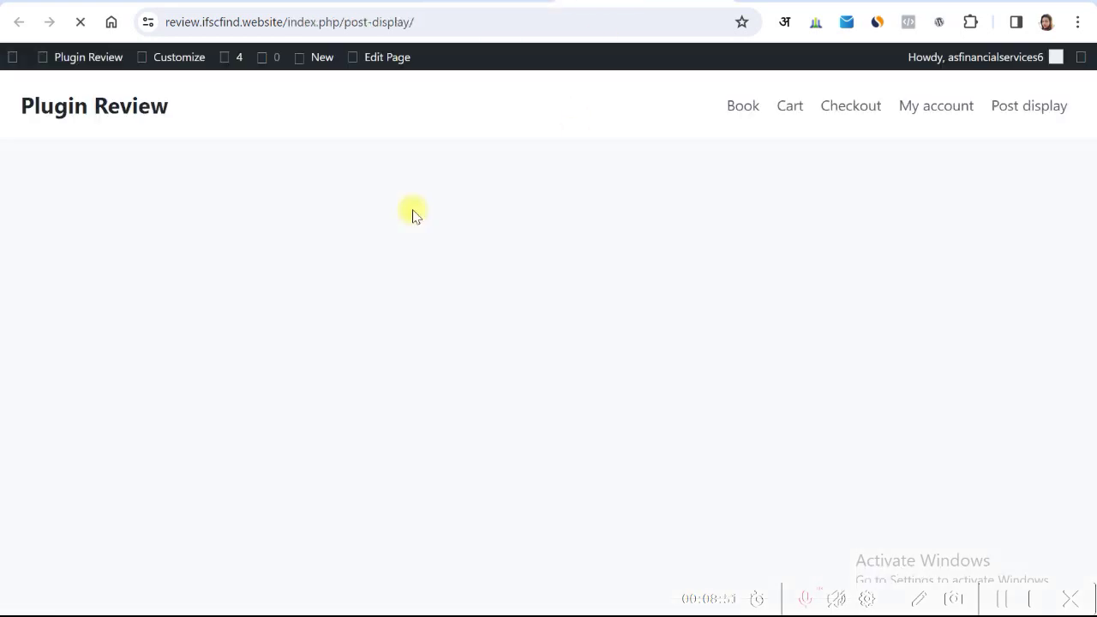
- Examine the published Post display page, checking its heading and the grid of posts with images, titles, excerpts and Read More links
{"action": "scroll", "coordinate": [412, 214], "scroll_direction": "down", "scroll_amount": 10}
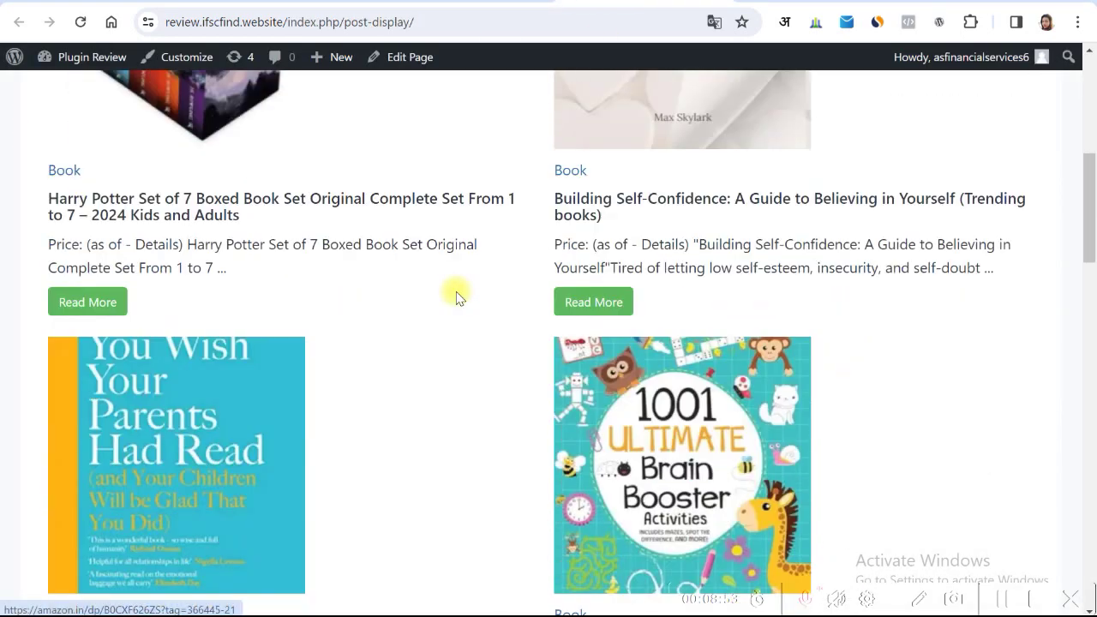
{"action": "scroll", "coordinate": [528, 282], "scroll_direction": "down", "scroll_amount": 17}
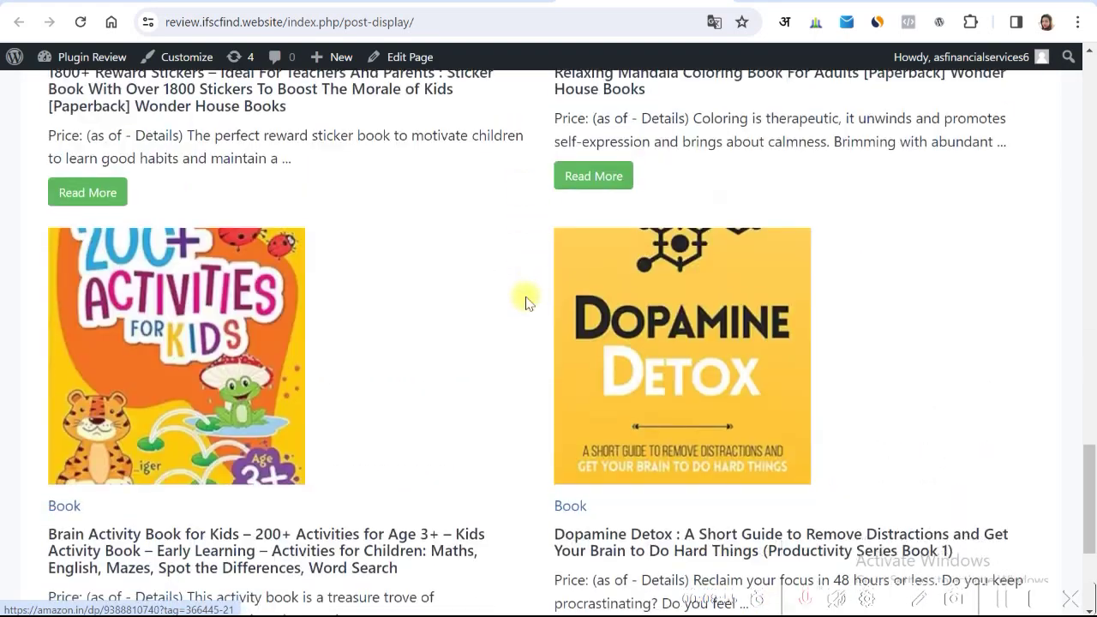
{"action": "scroll", "coordinate": [525, 302], "scroll_direction": "up", "scroll_amount": 20}
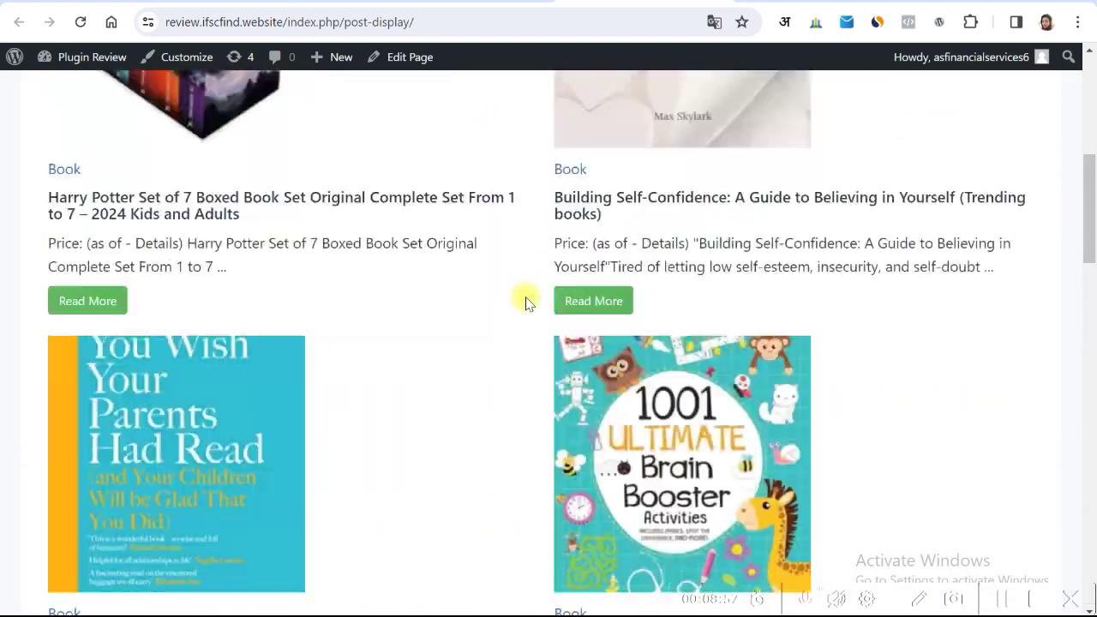
{"action": "scroll", "coordinate": [524, 304], "scroll_direction": "down", "scroll_amount": 12}
{"action": "scroll", "coordinate": [529, 333], "scroll_direction": "down", "scroll_amount": 9}
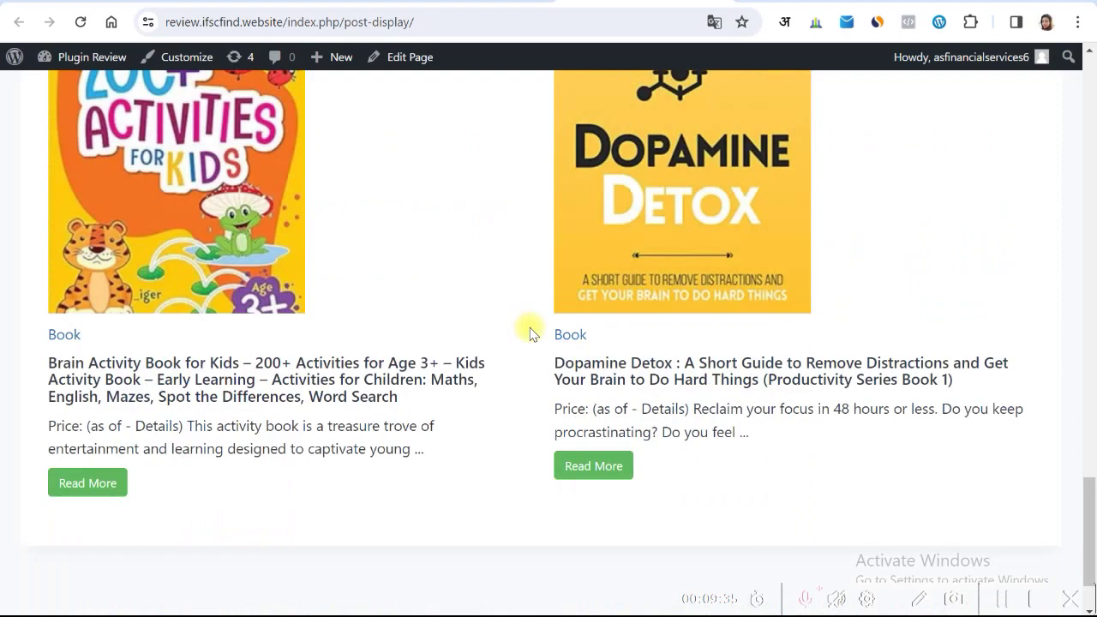
{"action": "scroll", "coordinate": [529, 332], "scroll_direction": "up", "scroll_amount": 15}
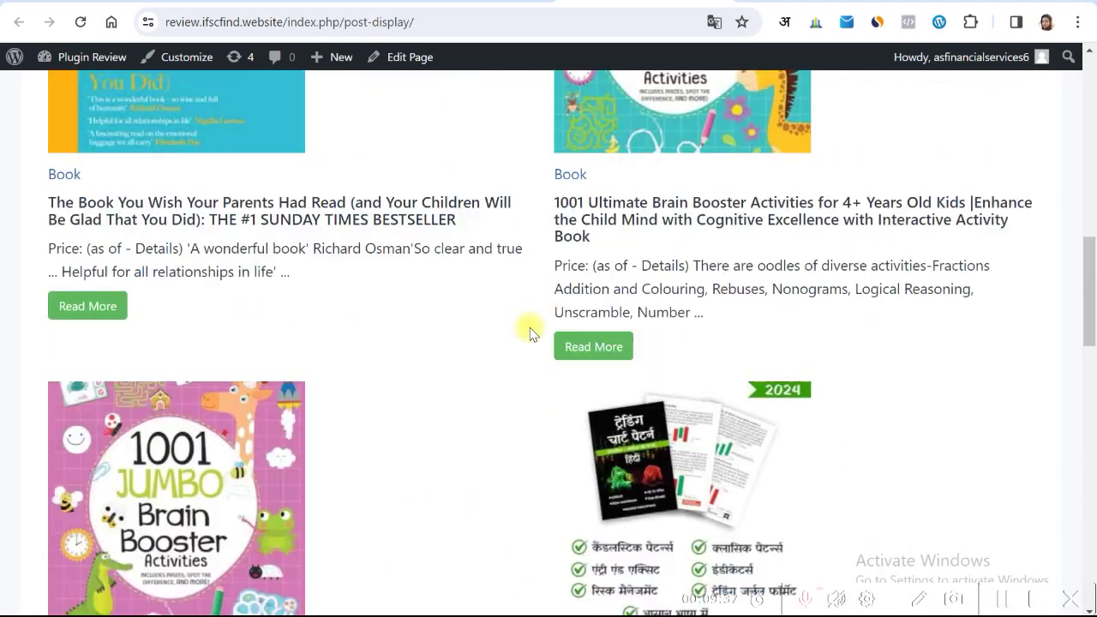
{"action": "scroll", "coordinate": [528, 332], "scroll_direction": "up", "scroll_amount": 2}
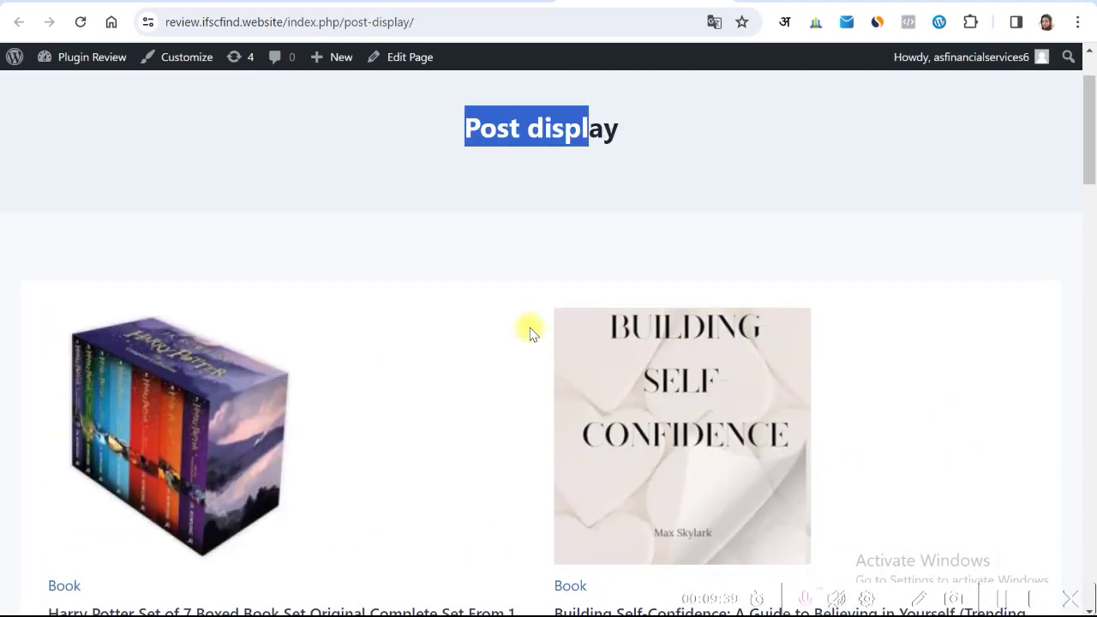
{"action": "left_click", "coordinate": [479, 134]}
{"action": "left_click_drag", "start_coordinate": [453, 128], "coordinate": [660, 141]}
{"action": "left_click", "coordinate": [660, 142]}
{"action": "scroll", "coordinate": [337, 346], "scroll_direction": "down", "scroll_amount": 4}
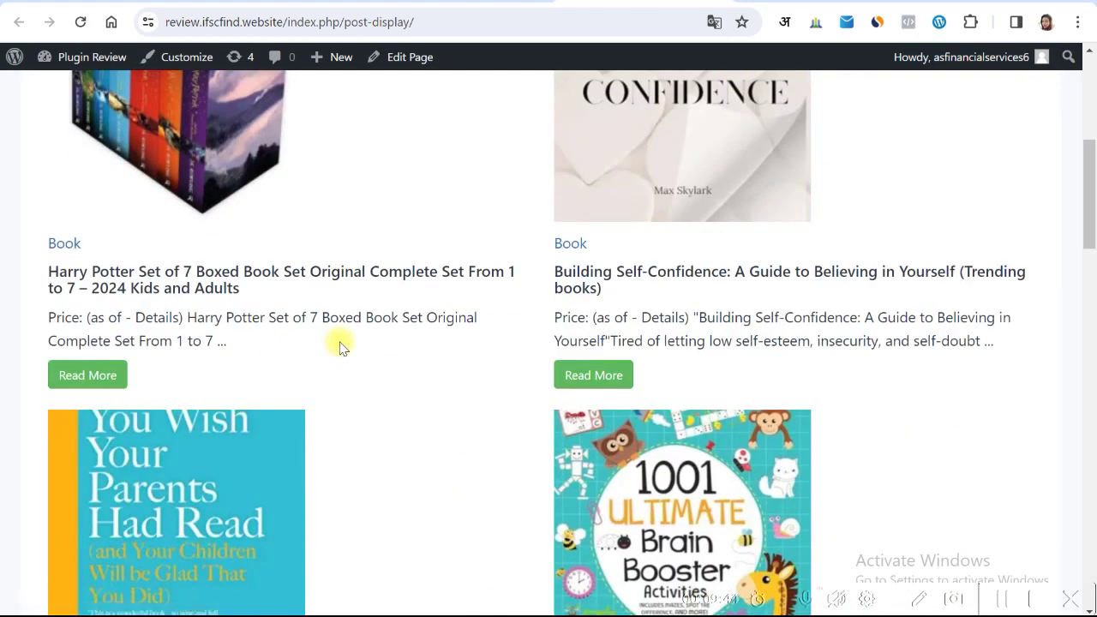
- Return to the WordPress admin and open the "post display" view for editing from the list of all Content Views
{"action": "left_click", "coordinate": [186, 57]}
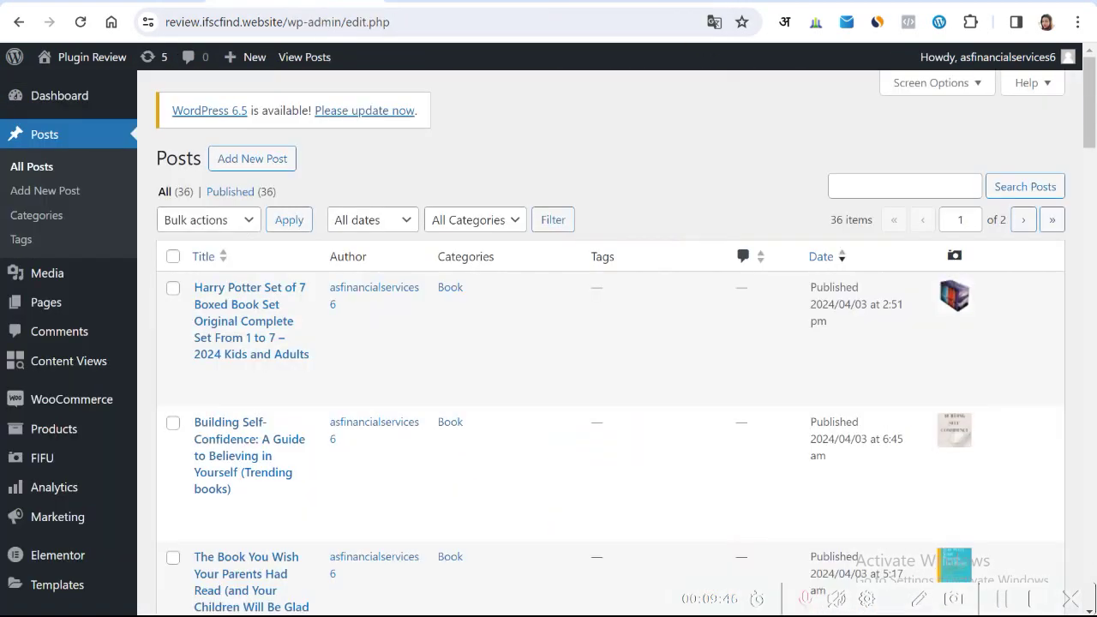
{"action": "scroll", "coordinate": [184, 429], "scroll_direction": "down", "scroll_amount": 3}
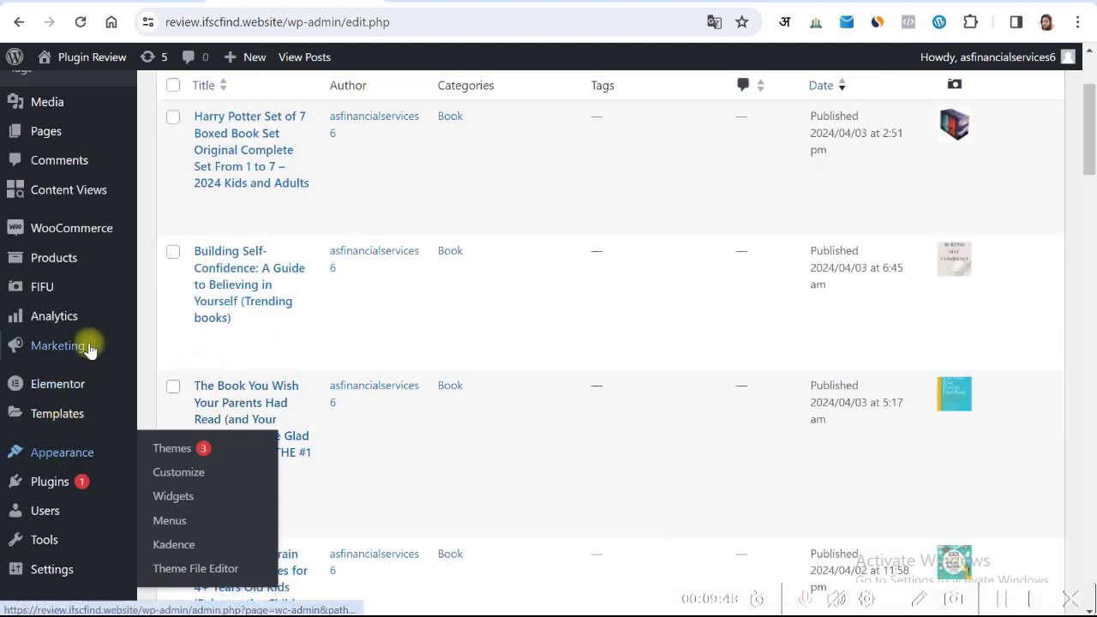
{"action": "scroll", "coordinate": [77, 347], "scroll_direction": "up", "scroll_amount": 3}
{"action": "mouse_move", "coordinate": [96, 362]}
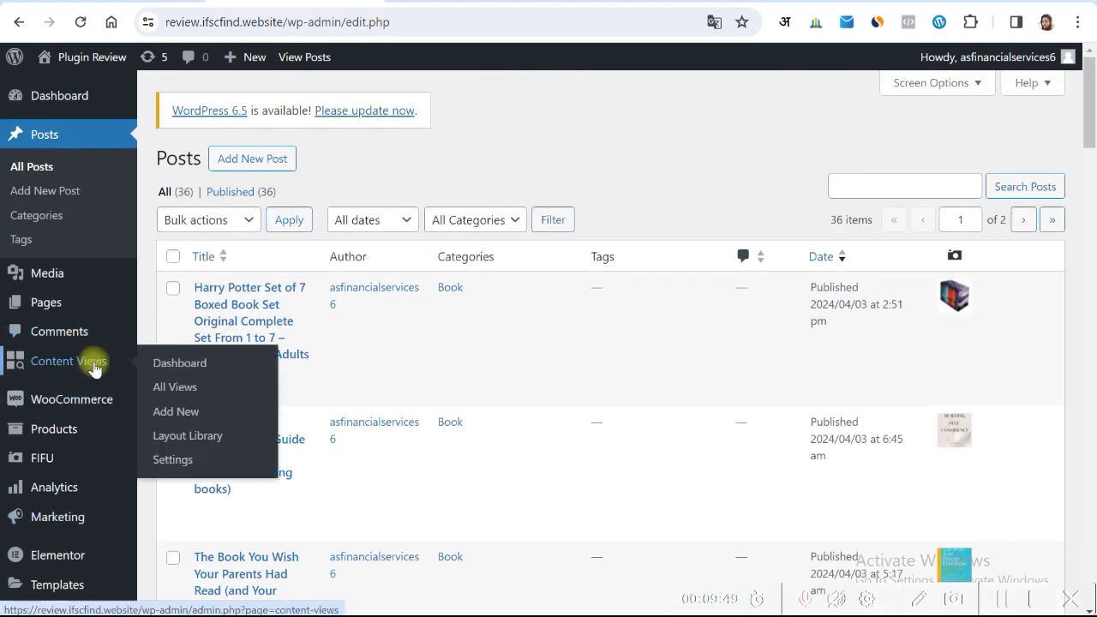
{"action": "left_click", "coordinate": [224, 390]}
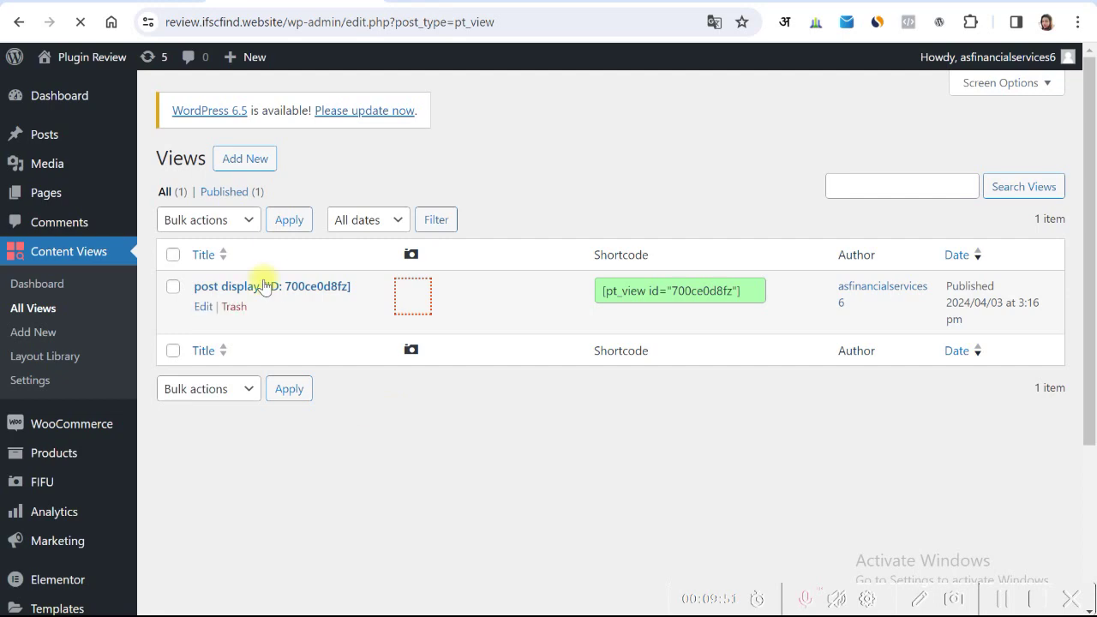
{"action": "left_click", "coordinate": [203, 306]}
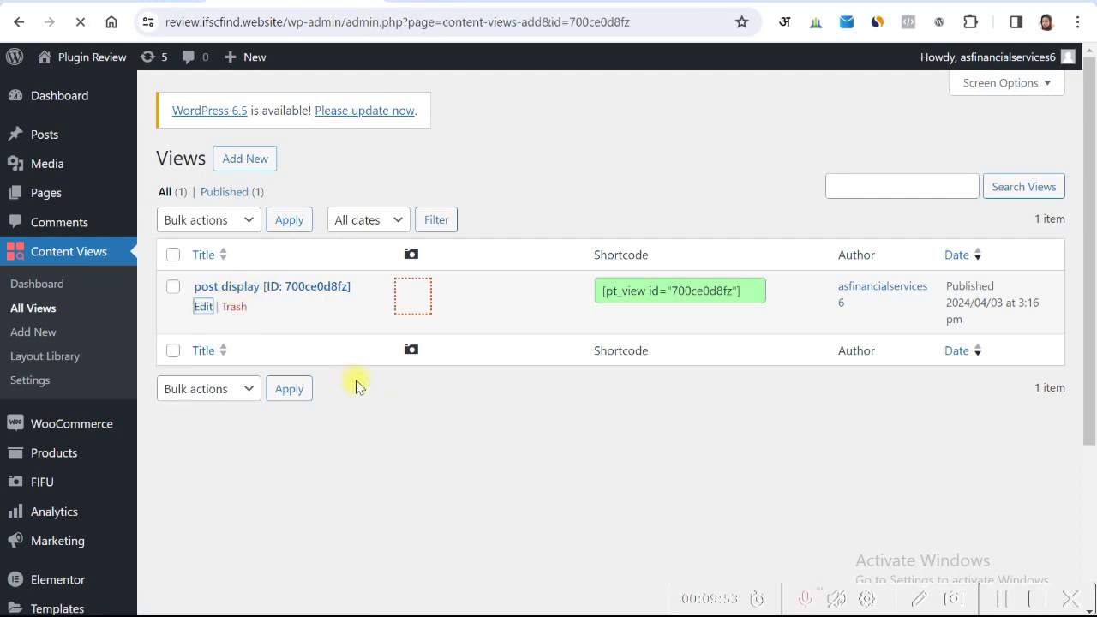
- Try the Collapsible List layout in the view's display settings, and choose Scrollable List as the layout
{"action": "scroll", "coordinate": [469, 311], "scroll_direction": "down", "scroll_amount": 3}
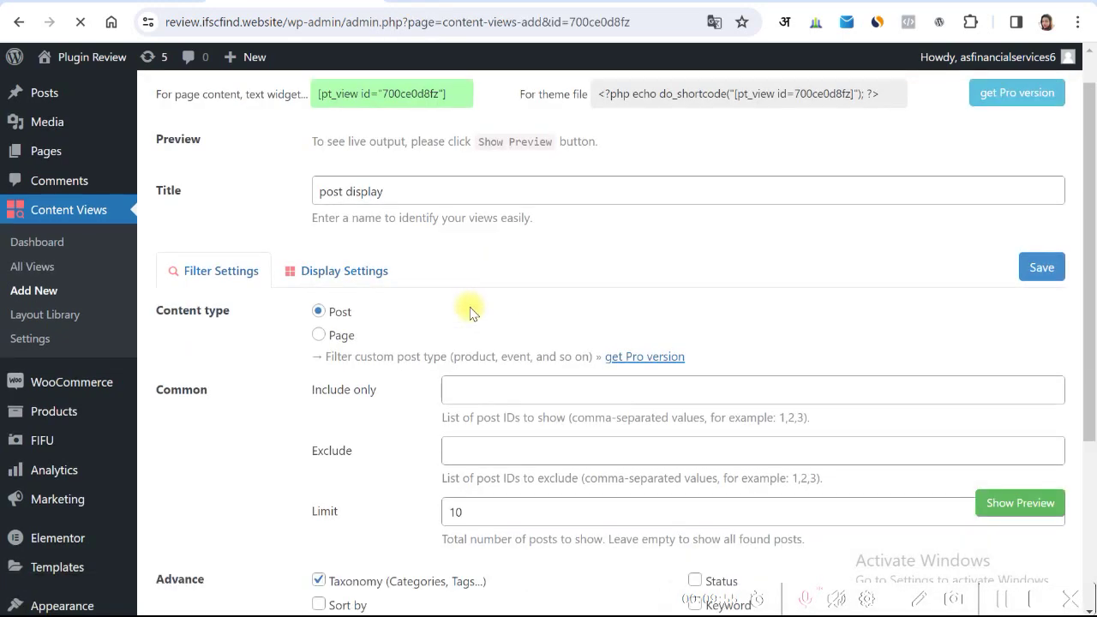
{"action": "left_click", "coordinate": [326, 142]}
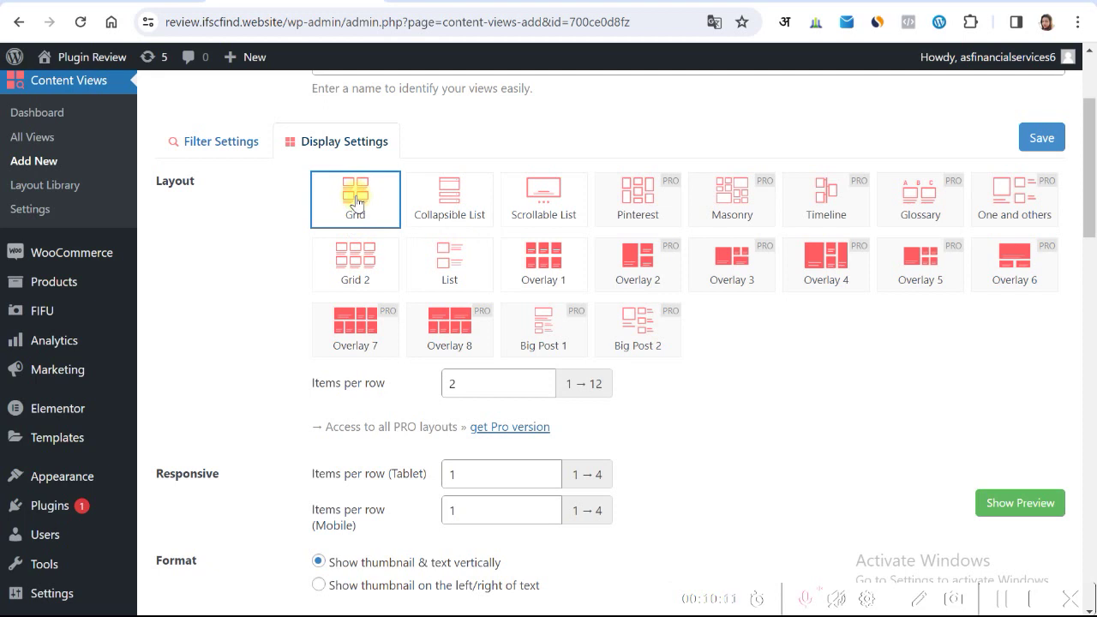
{"action": "left_click", "coordinate": [456, 204]}
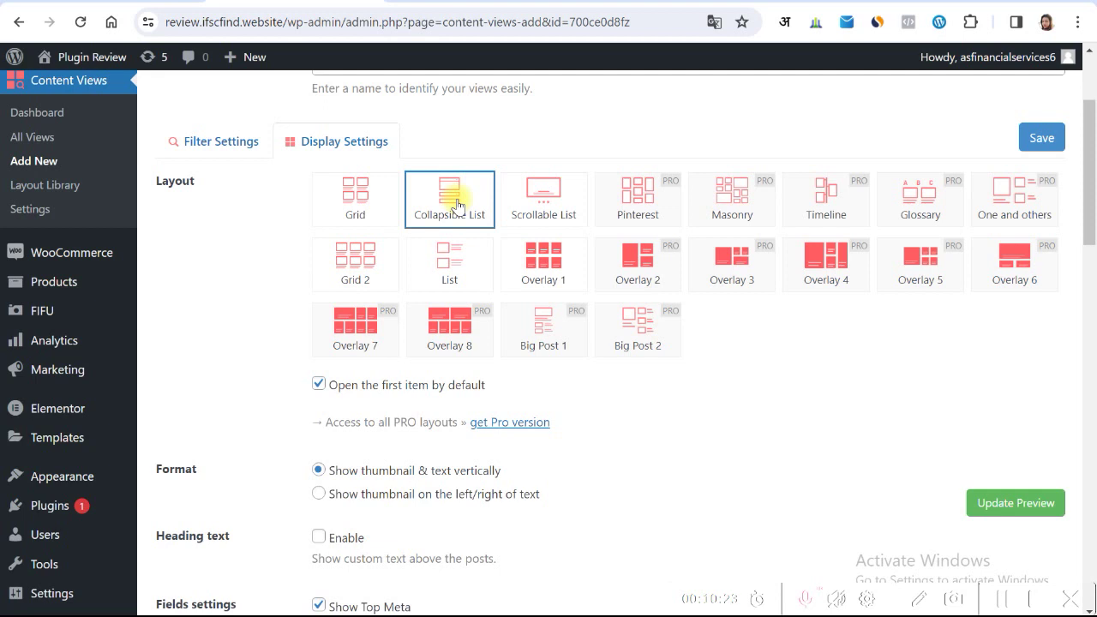
{"action": "left_click", "coordinate": [545, 201]}
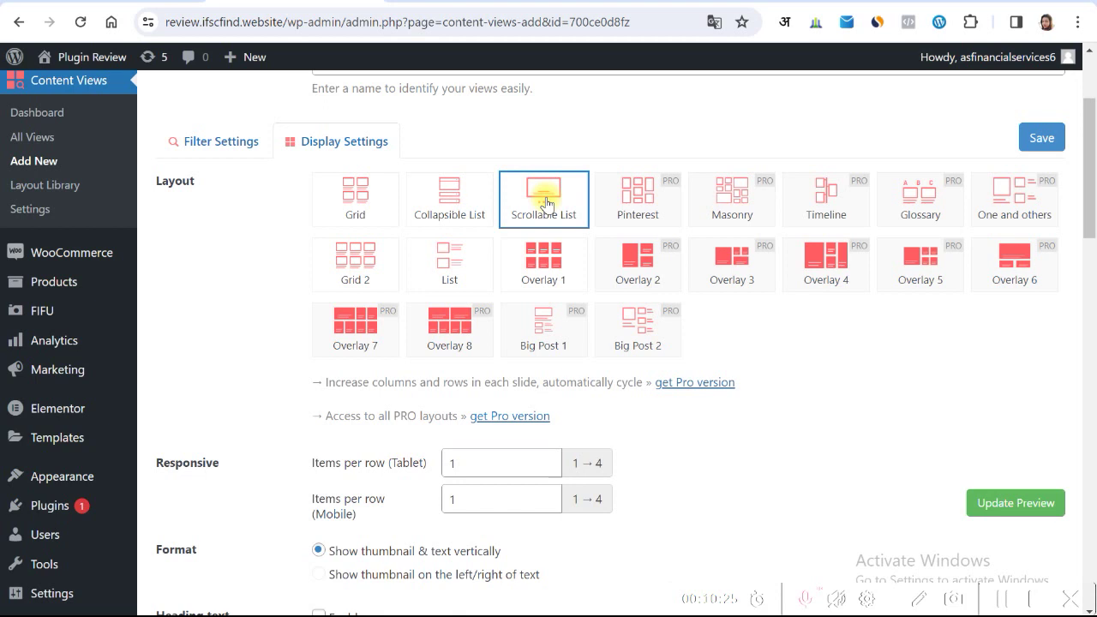
{"action": "left_click", "coordinate": [456, 201]}
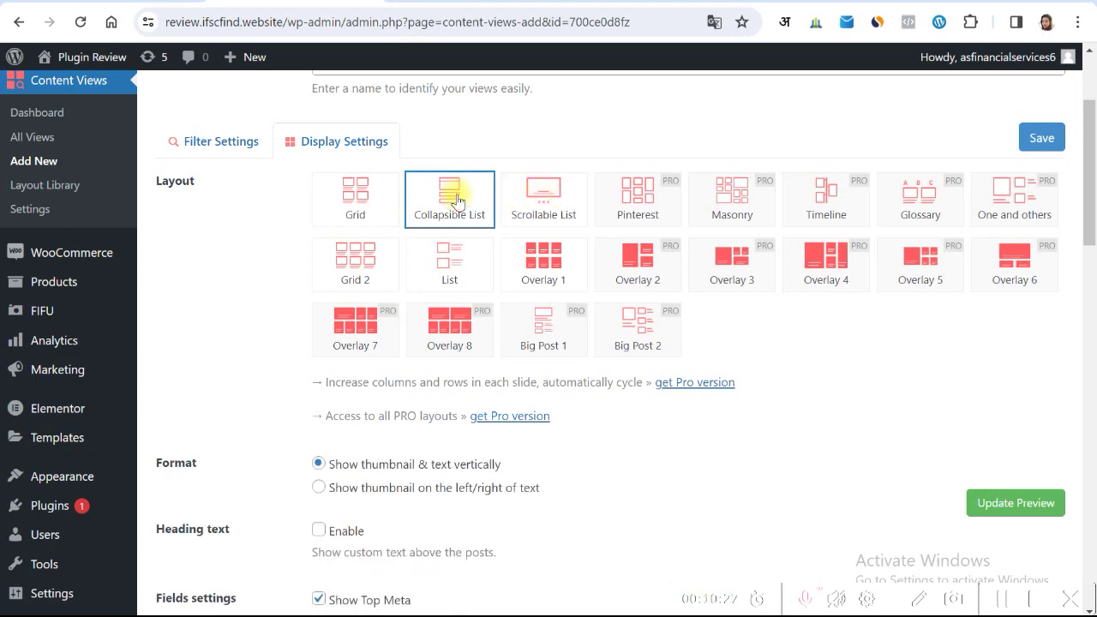
{"action": "left_click", "coordinate": [552, 190]}
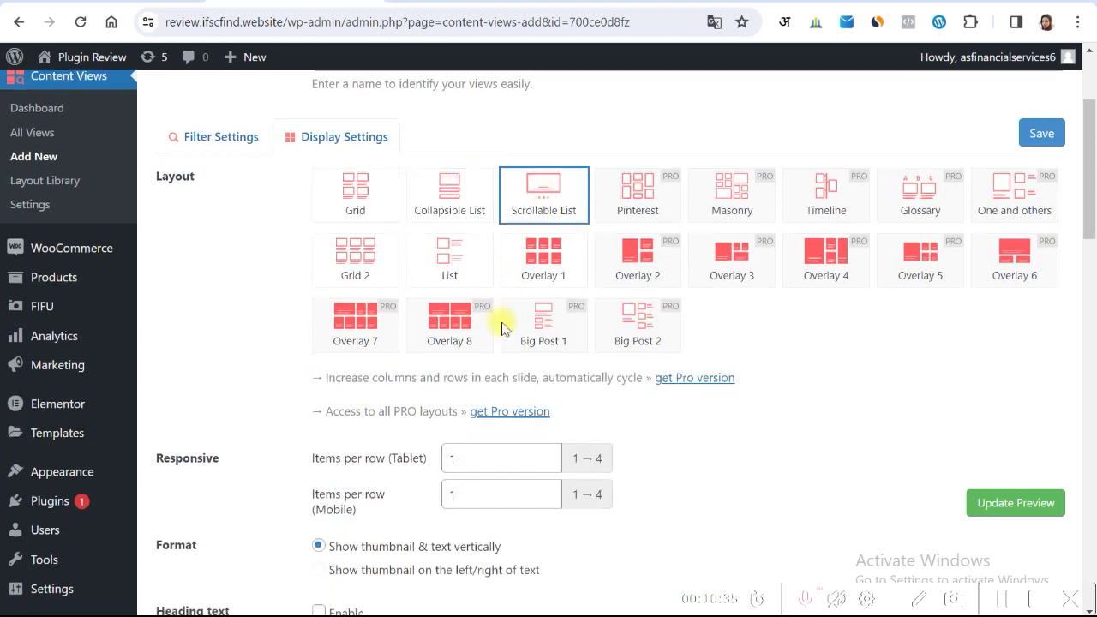
- Set the number of items per row on tablets to 2 in the view's responsive settings
{"action": "scroll", "coordinate": [447, 357], "scroll_direction": "down", "scroll_amount": 2}
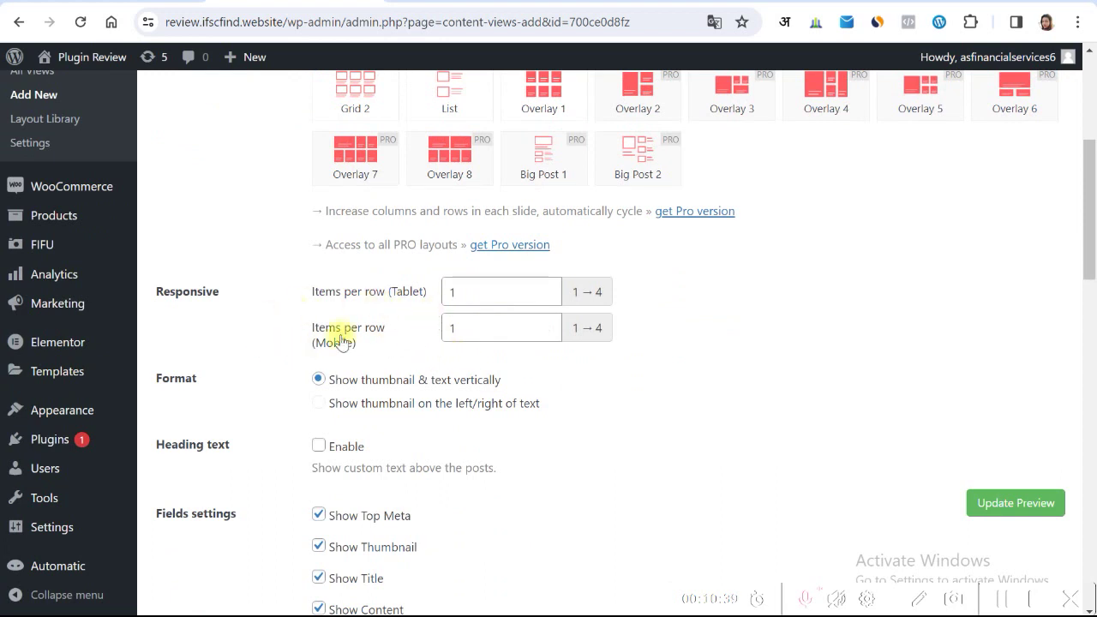
{"action": "left_click", "coordinate": [494, 295]}
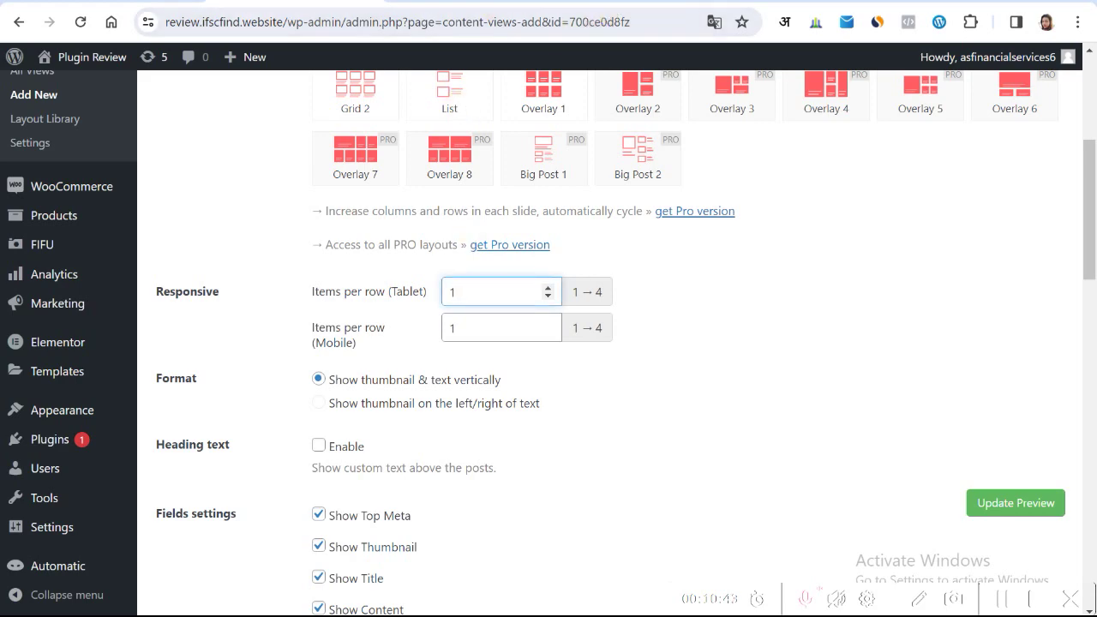
{"action": "key", "text": "ctrl+Tab"}
{"action": "scroll", "coordinate": [420, 358], "scroll_direction": "up", "scroll_amount": 5}
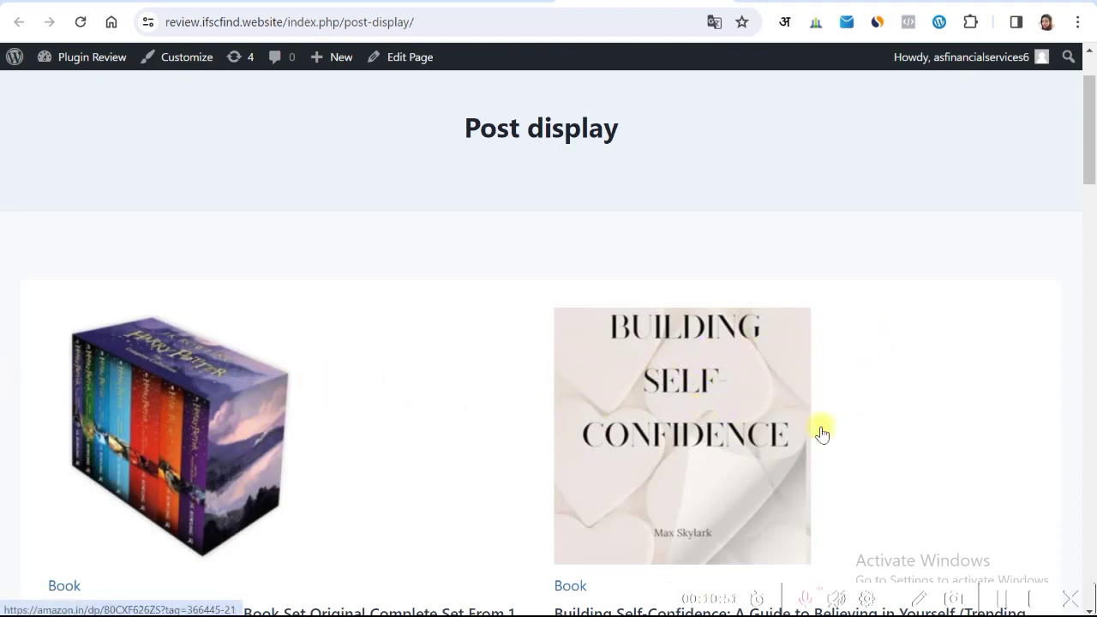
{"action": "left_click", "coordinate": [385, 60]}
{"action": "left_click", "coordinate": [477, 291]}
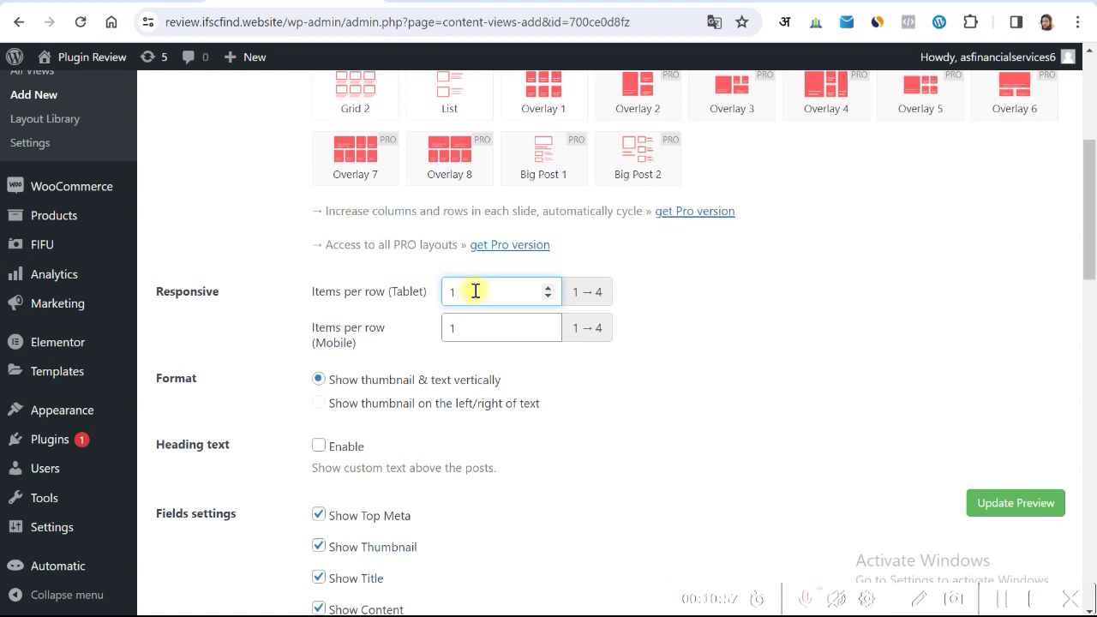
{"action": "left_click_drag", "start_coordinate": [473, 290], "coordinate": [426, 300]}
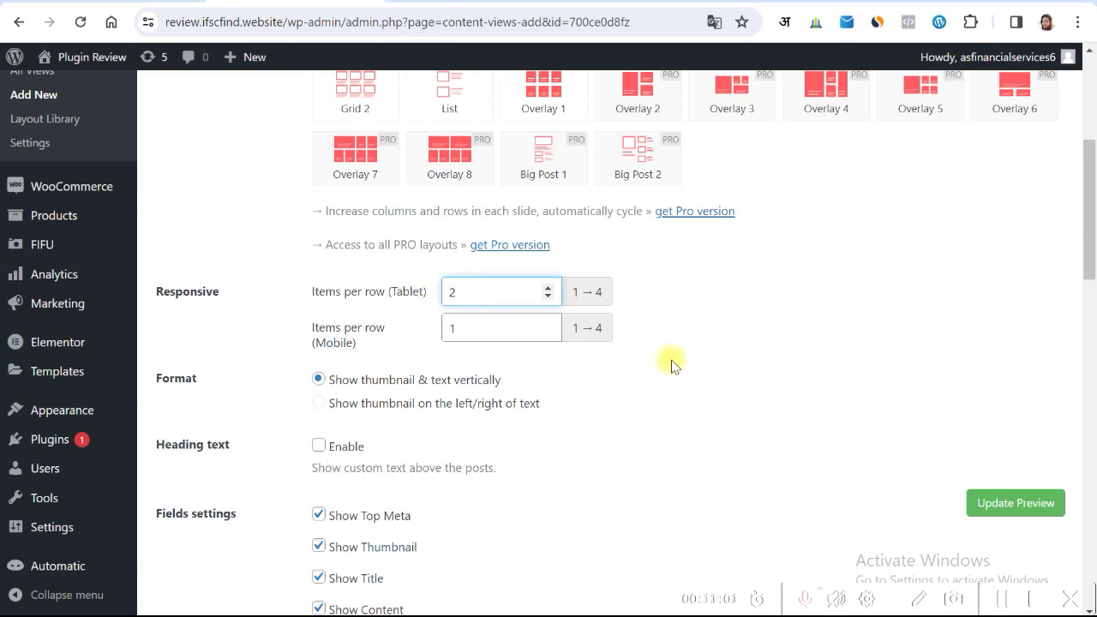
- Compare the view's fields settings with the category label, thumbnail, title and excerpt of the posts on the live Post display page
{"action": "scroll", "coordinate": [690, 351], "scroll_direction": "down", "scroll_amount": 4}
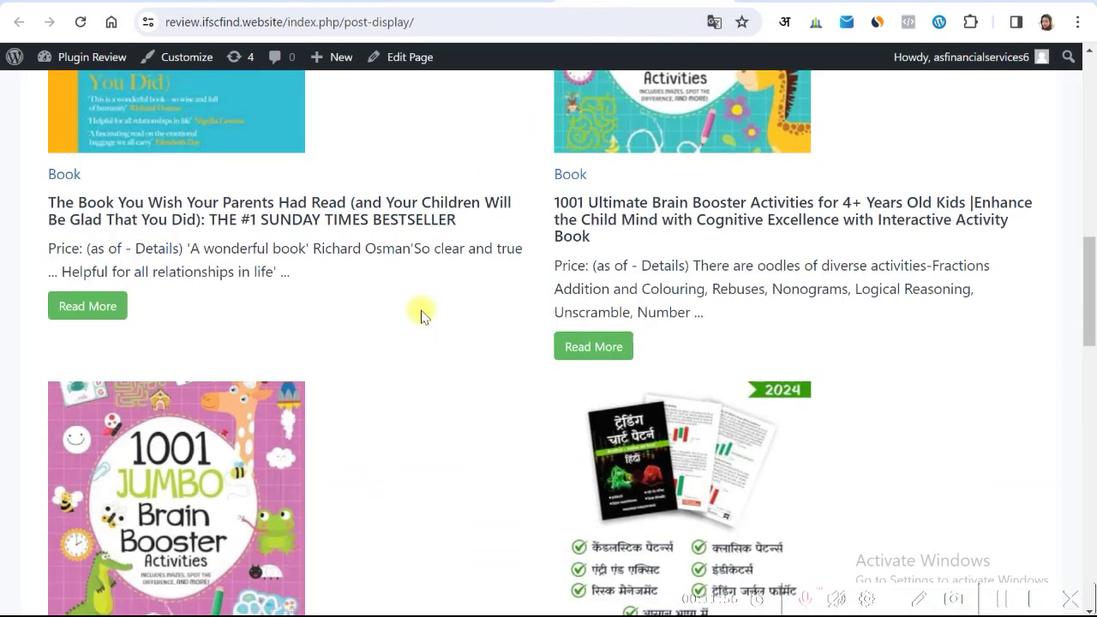
{"action": "scroll", "coordinate": [421, 311], "scroll_direction": "up", "scroll_amount": 4}
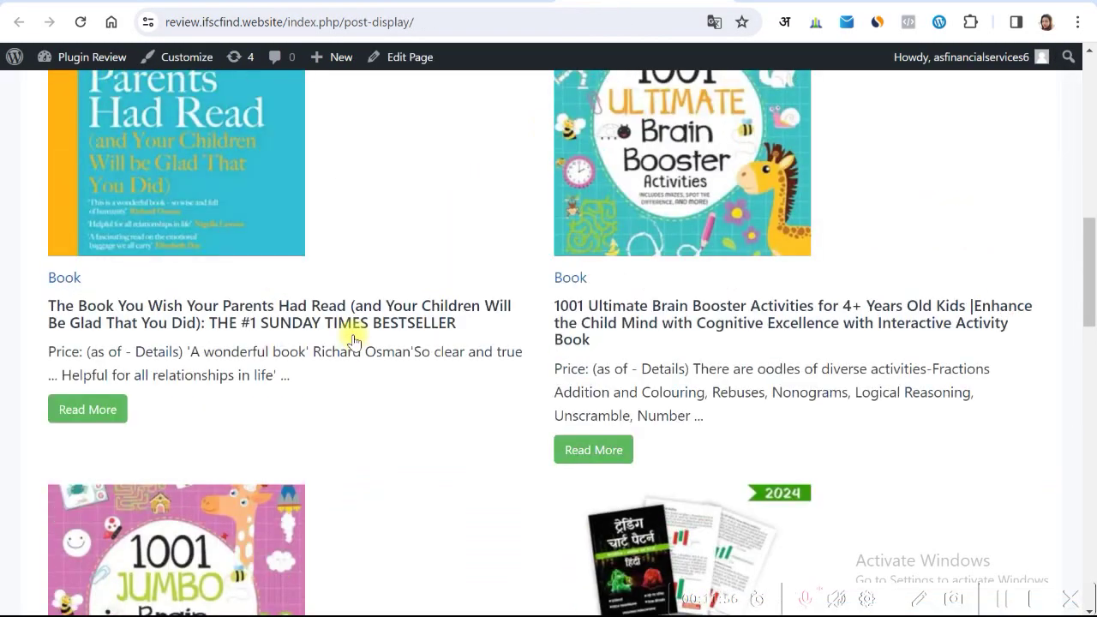
{"action": "scroll", "coordinate": [184, 368], "scroll_direction": "down", "scroll_amount": 2}
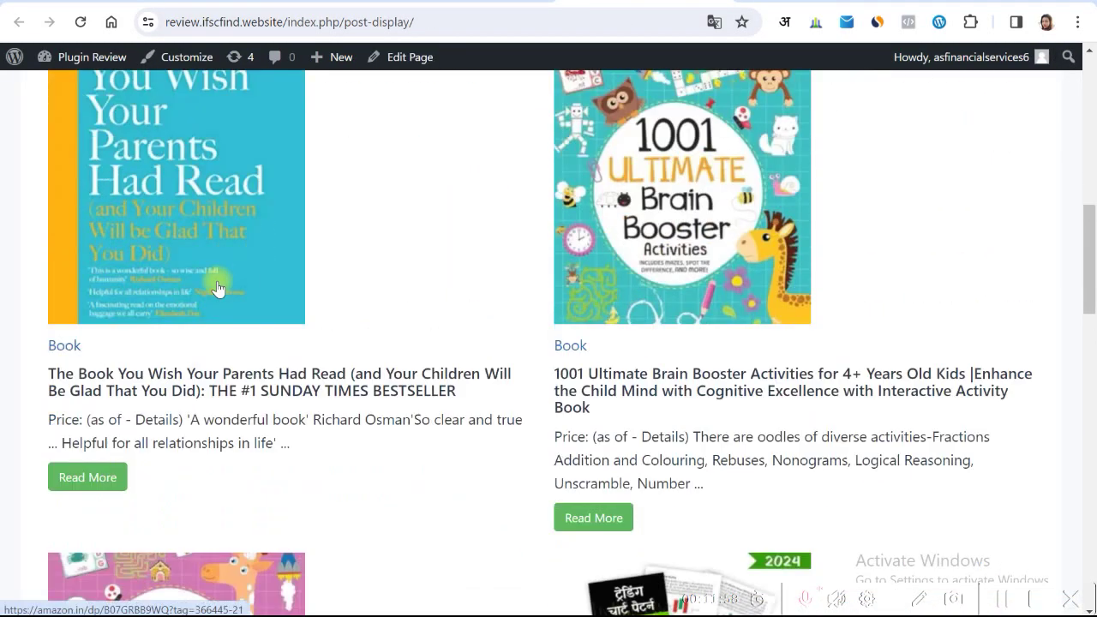
{"action": "scroll", "coordinate": [232, 245], "scroll_direction": "up", "scroll_amount": 2}
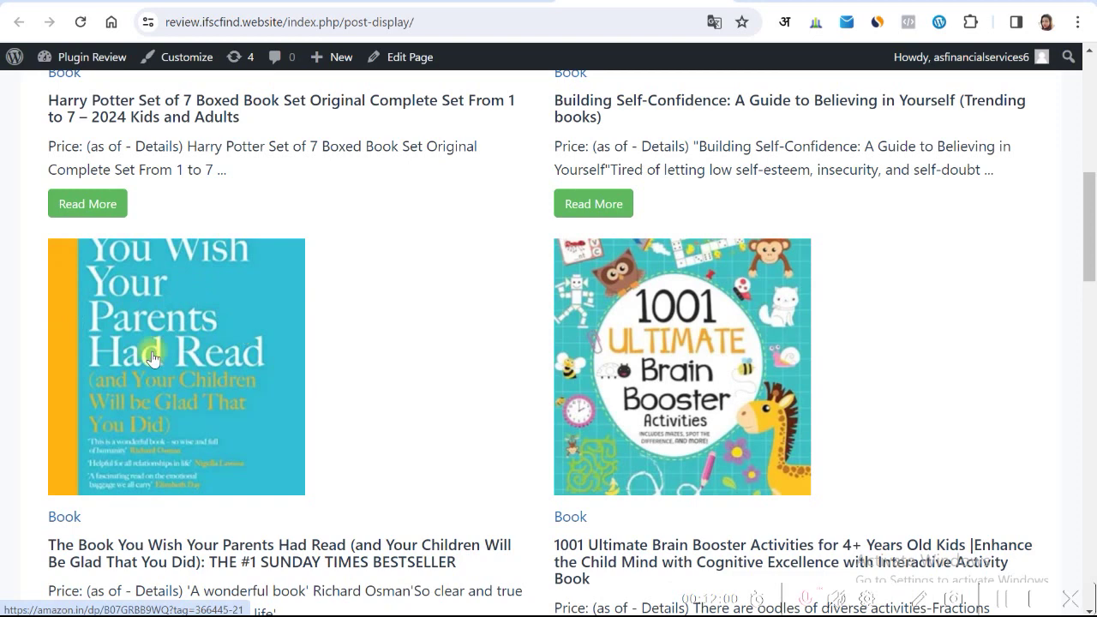
{"action": "left_click", "coordinate": [265, 5]}
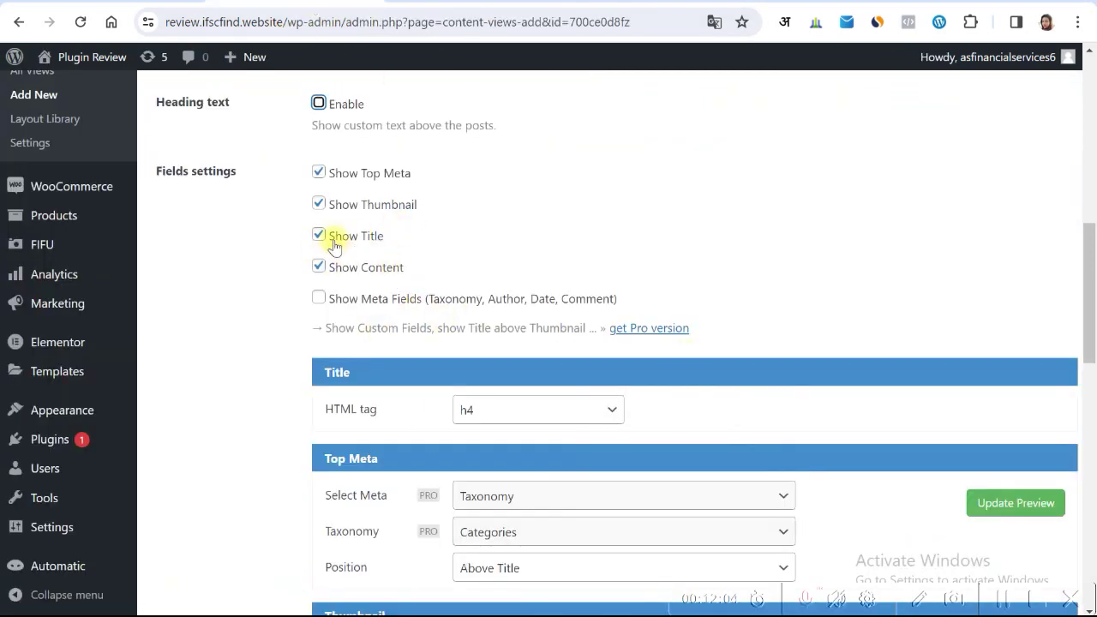
{"action": "key", "text": "ctrl+Tab"}
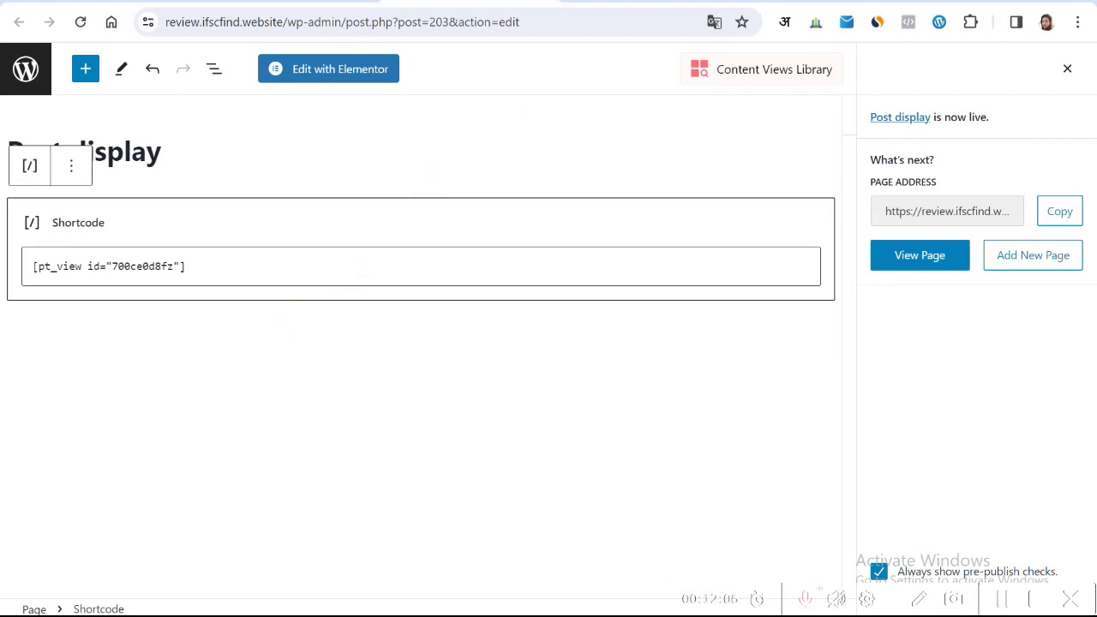
{"action": "key", "text": "ctrl+Tab"}
{"action": "scroll", "coordinate": [286, 388], "scroll_direction": "up", "scroll_amount": 3}
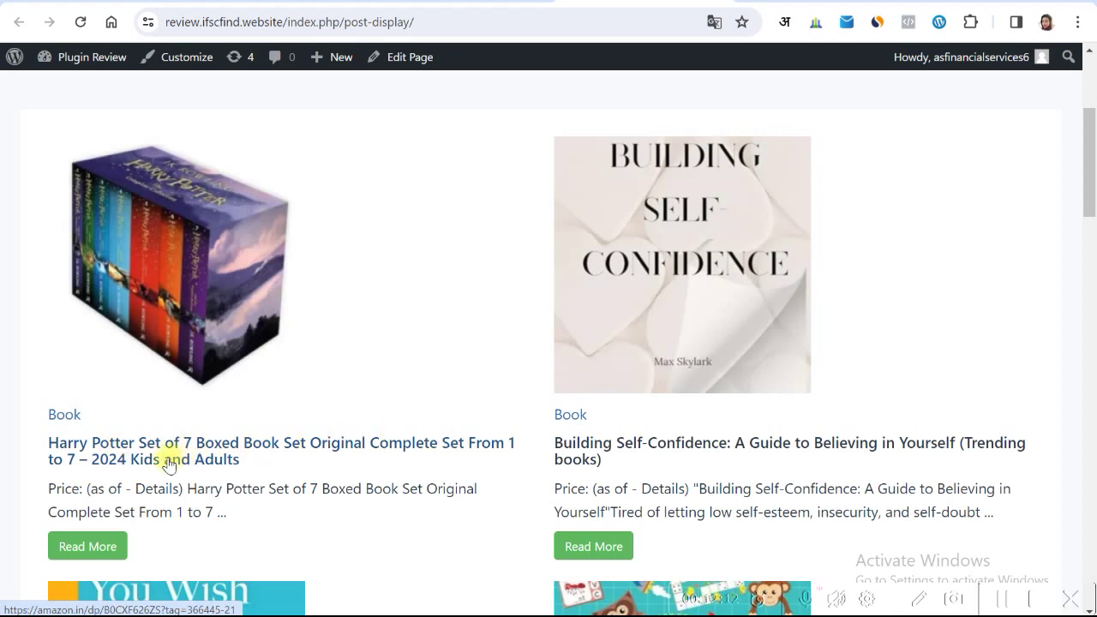
{"action": "left_click", "coordinate": [267, 3]}
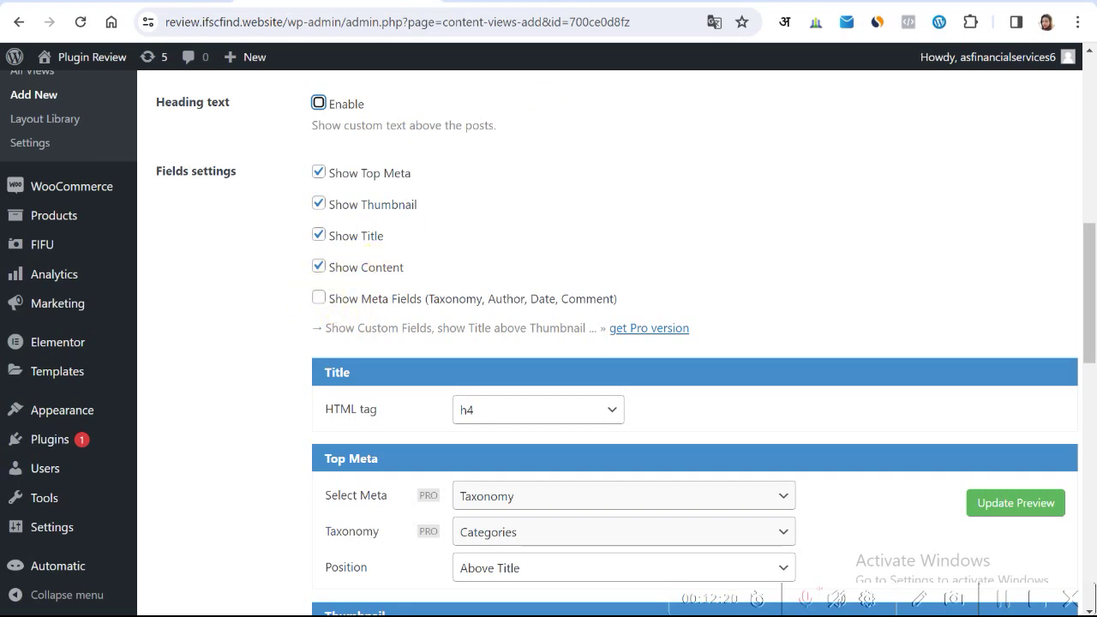
{"action": "key", "text": "ctrl+shift+Tab"}
{"action": "scroll", "coordinate": [231, 503], "scroll_direction": "down", "scroll_amount": 2}
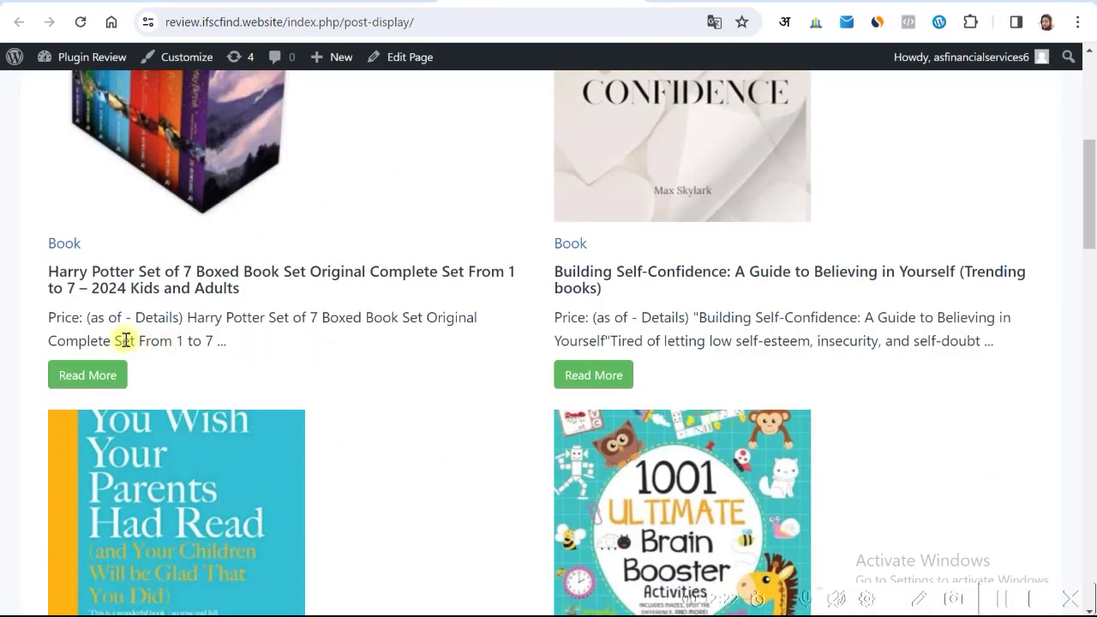
{"action": "left_click_drag", "start_coordinate": [47, 316], "coordinate": [267, 347]}
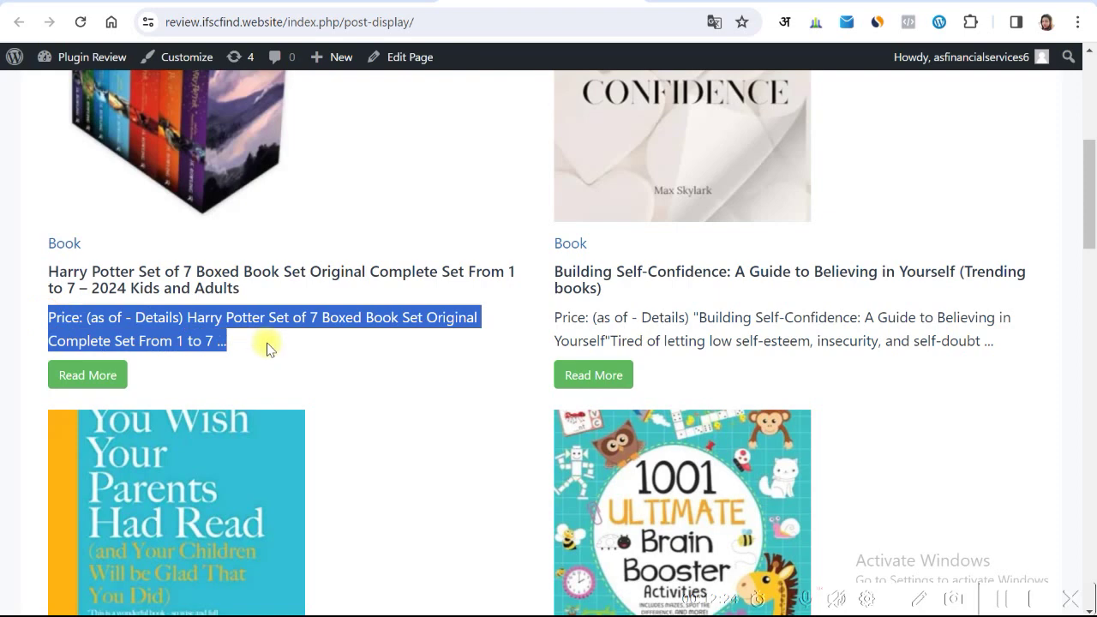
{"action": "left_click", "coordinate": [269, 346]}
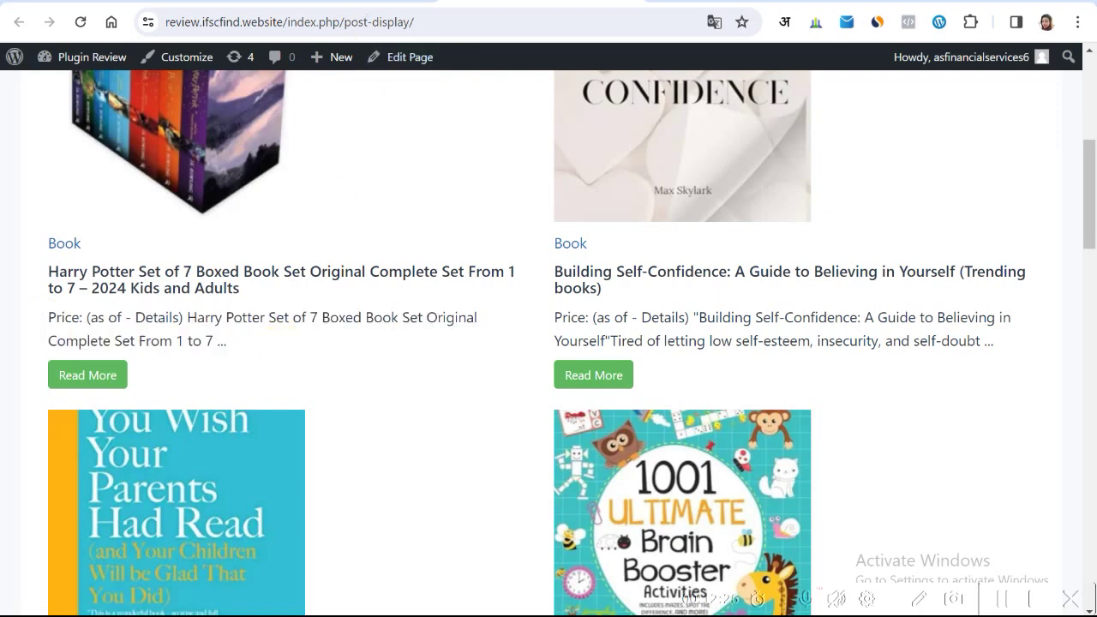
- Enable Show Meta Fields (Taxonomy, Author, Date, Comment) in the view's fields settings and save the view
{"action": "key", "text": "ctrl+Tab"}
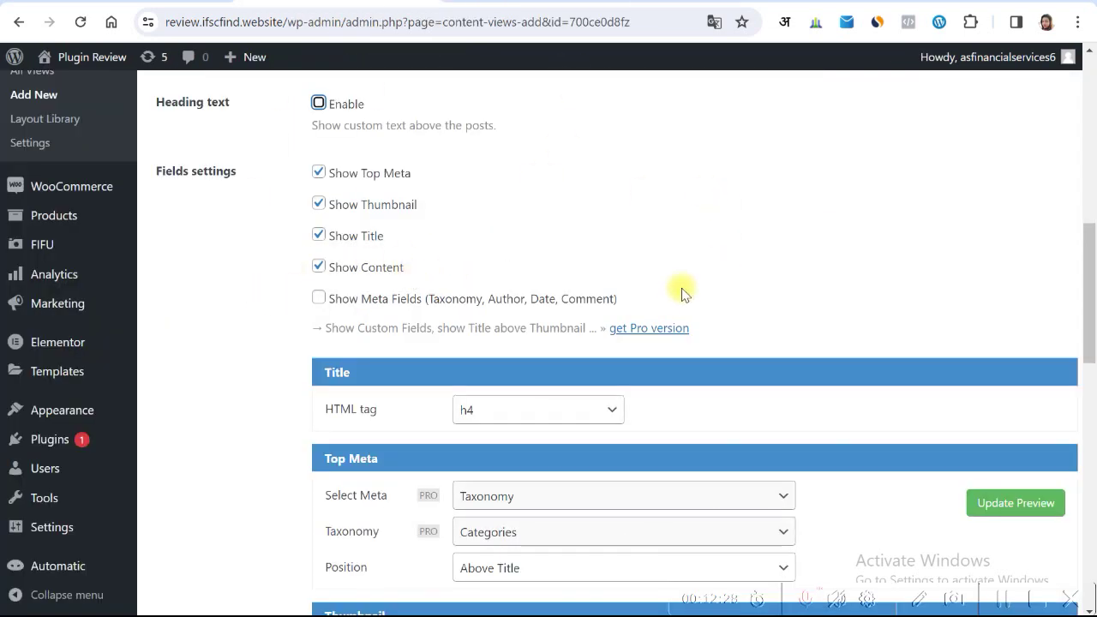
{"action": "left_click", "coordinate": [318, 297]}
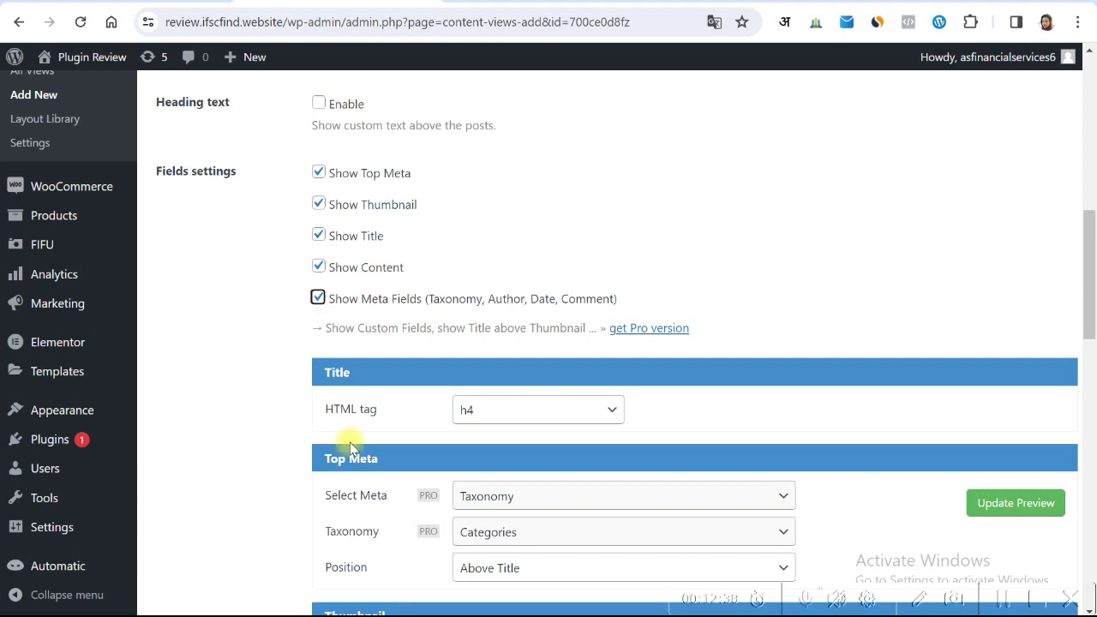
{"action": "scroll", "coordinate": [989, 483], "scroll_direction": "down", "scroll_amount": 15}
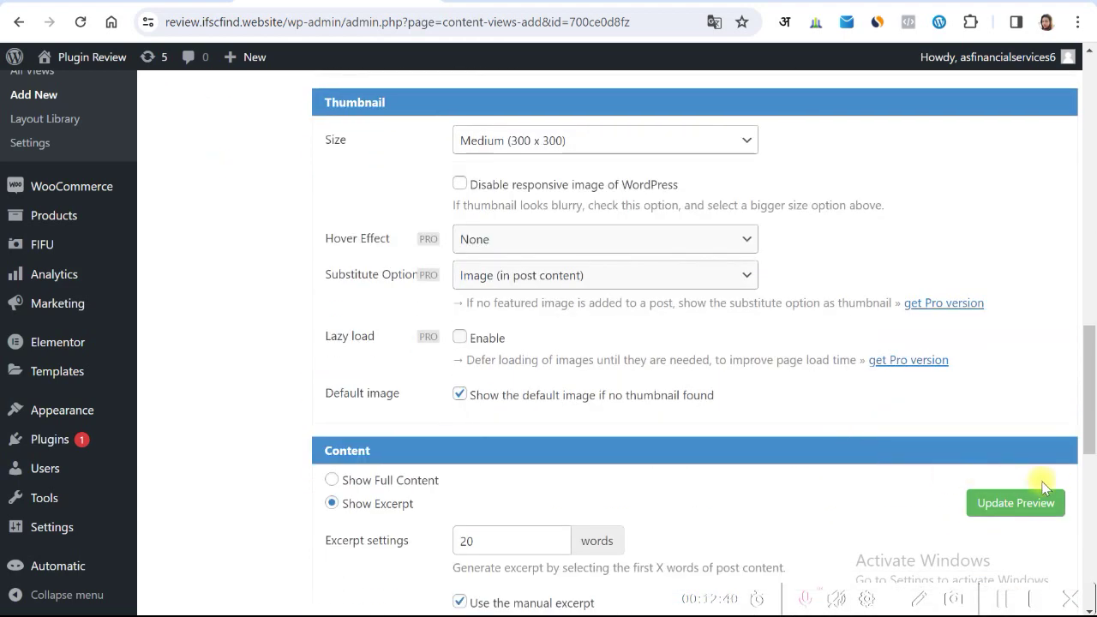
{"action": "scroll", "coordinate": [1025, 500], "scroll_direction": "down", "scroll_amount": 2}
{"action": "left_click", "coordinate": [1041, 549]}
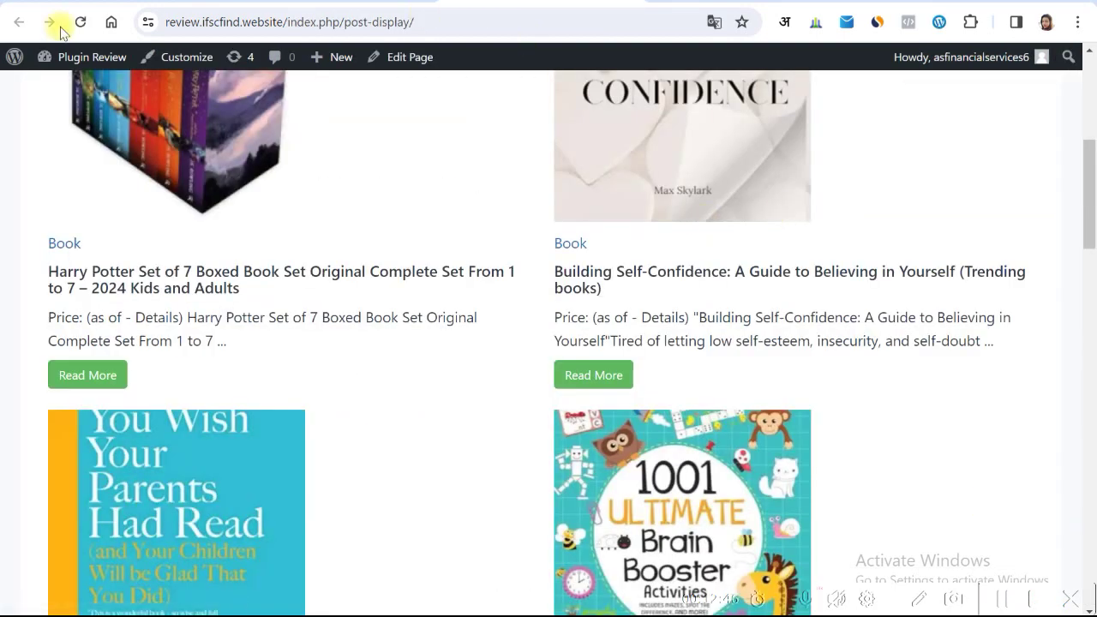
- Reload the live Post display page and advance through several slides, checking their images, text and meta fields
{"action": "left_click", "coordinate": [70, 25]}
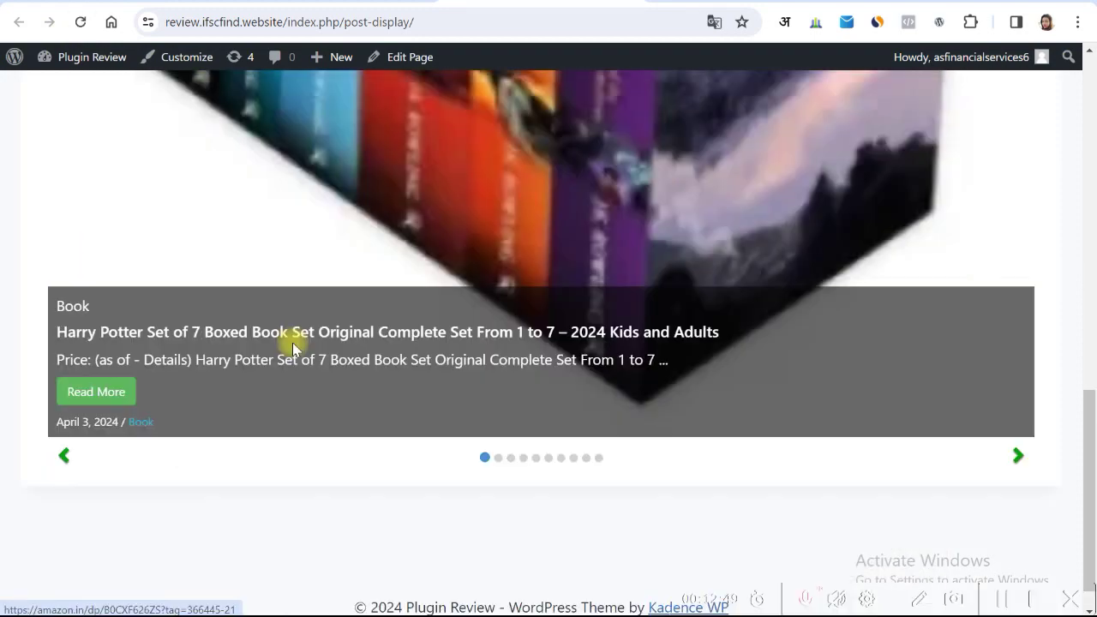
{"action": "scroll", "coordinate": [257, 356], "scroll_direction": "up", "scroll_amount": 7}
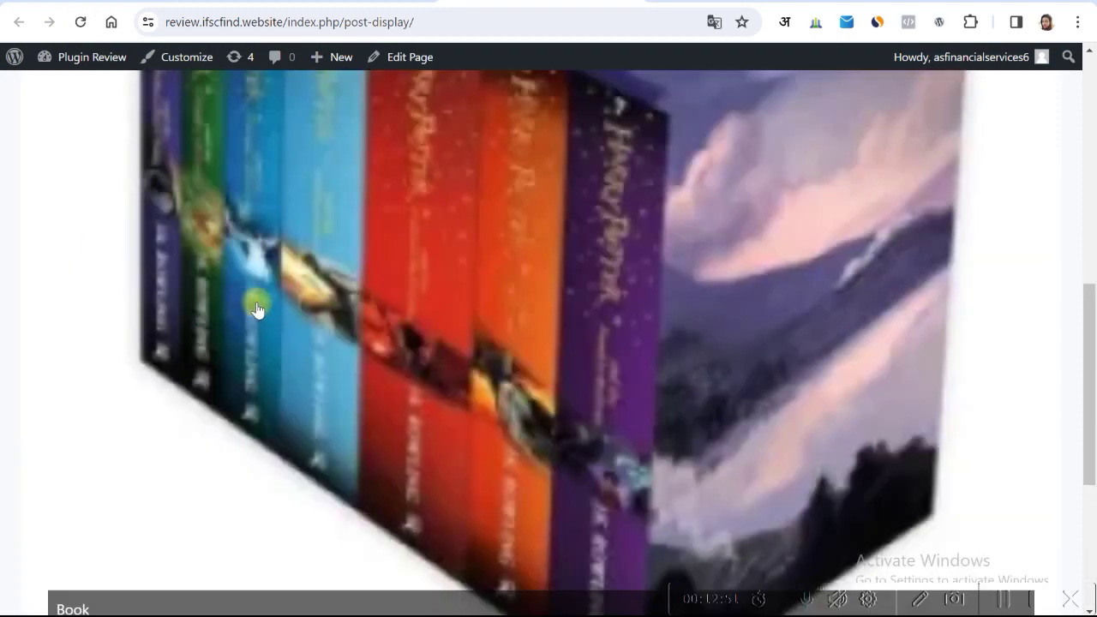
{"action": "scroll", "coordinate": [392, 327], "scroll_direction": "down", "scroll_amount": 7}
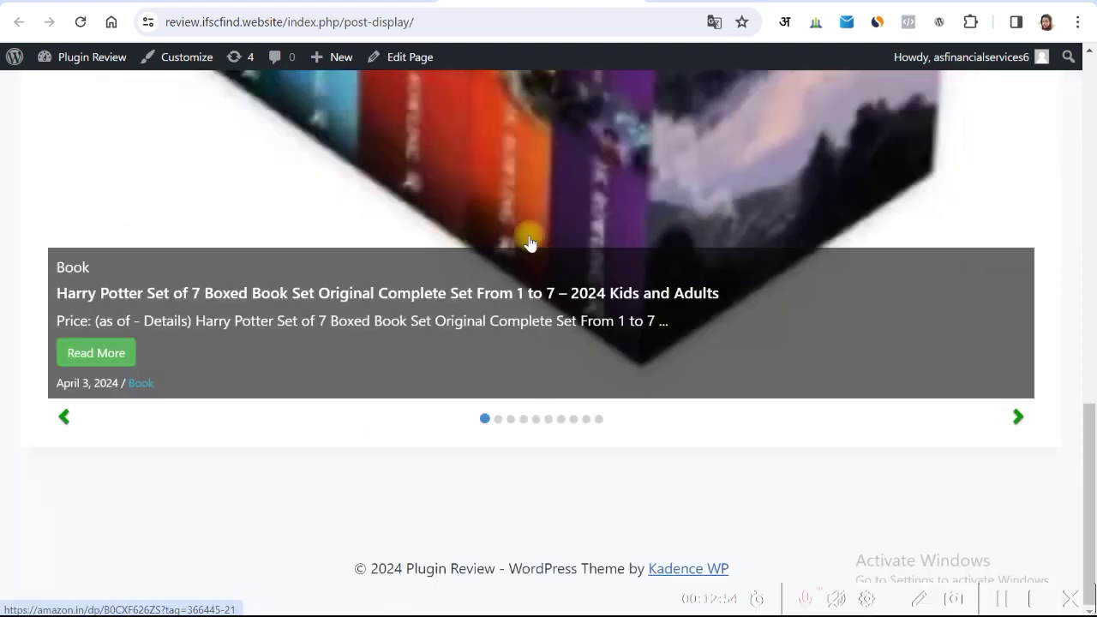
{"action": "left_click", "coordinate": [1019, 418]}
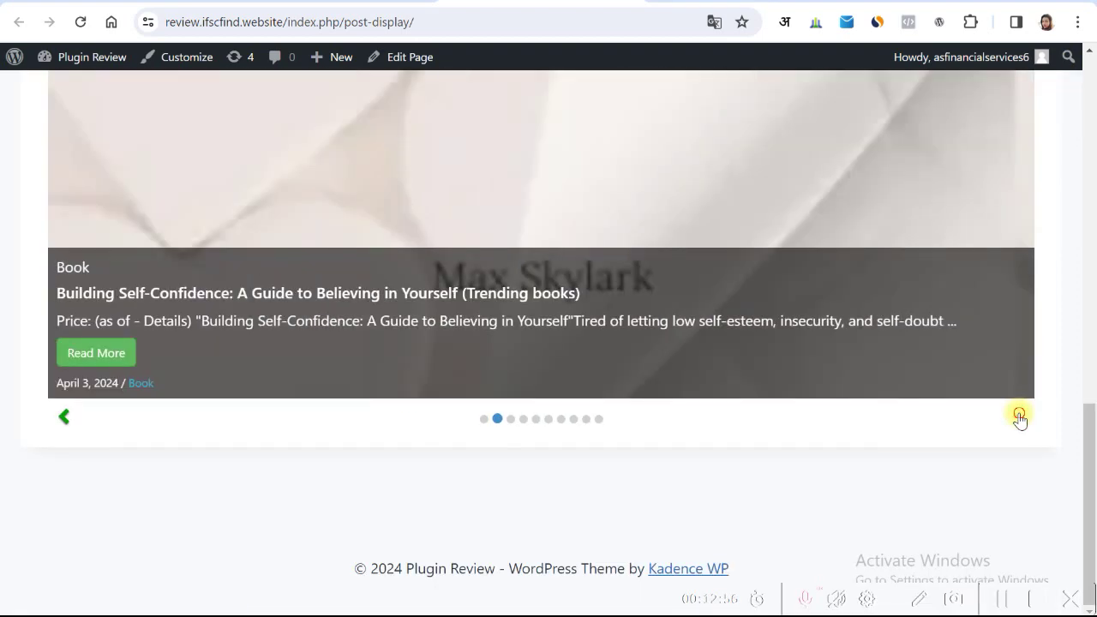
{"action": "left_click", "coordinate": [1020, 418]}
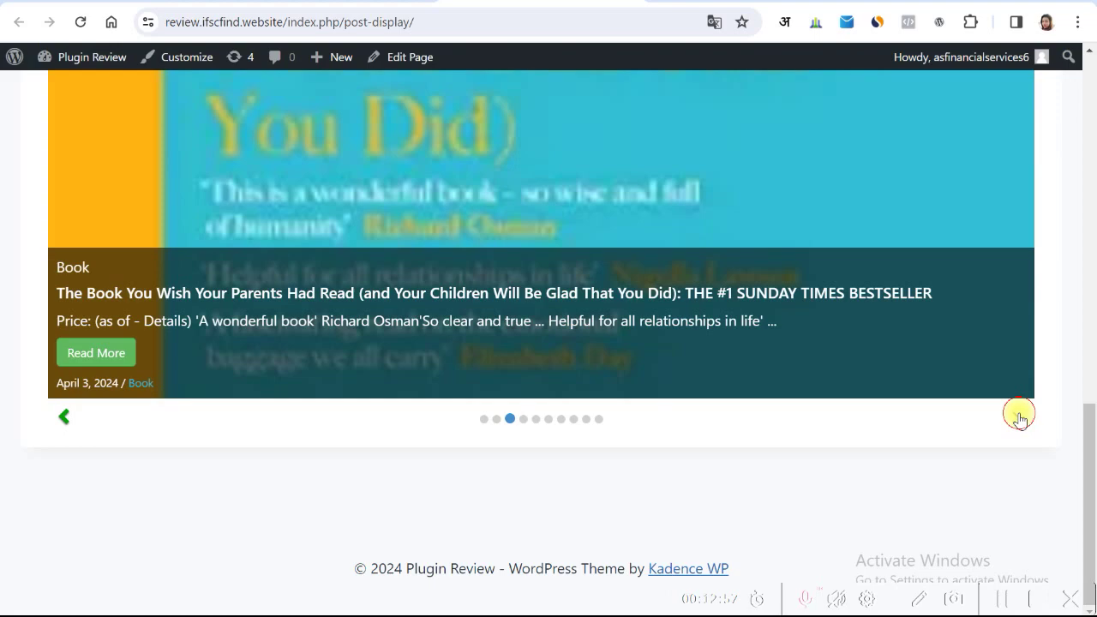
{"action": "left_click", "coordinate": [1020, 418]}
{"action": "left_click", "coordinate": [1020, 418]}
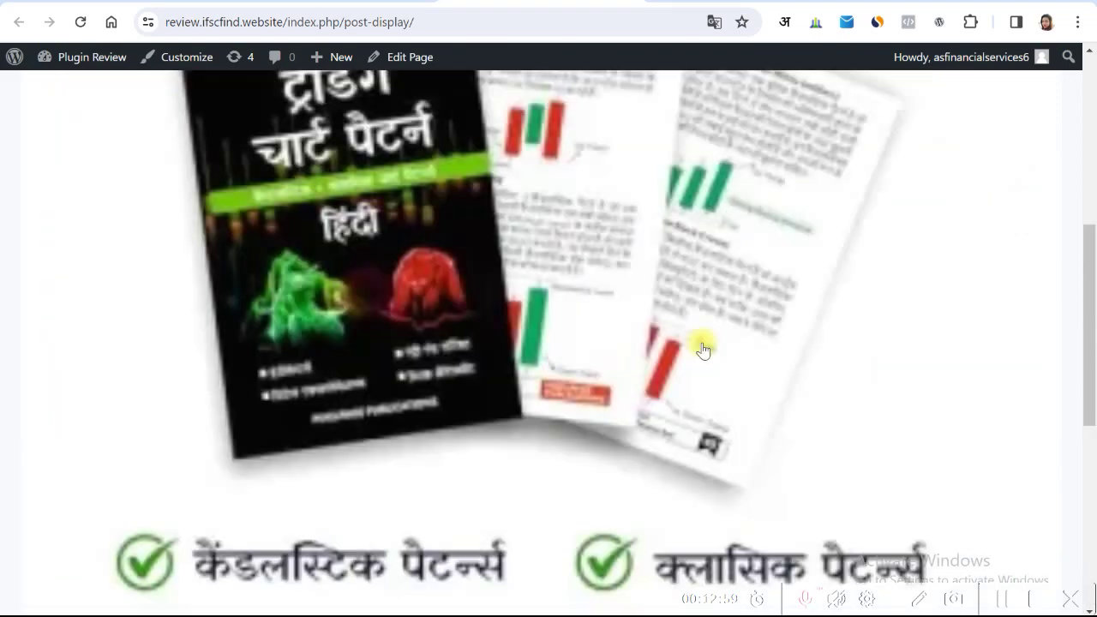
{"action": "scroll", "coordinate": [697, 362], "scroll_direction": "up", "scroll_amount": 4}
{"action": "scroll", "coordinate": [612, 323], "scroll_direction": "down", "scroll_amount": 1}
{"action": "scroll", "coordinate": [611, 323], "scroll_direction": "up", "scroll_amount": 1}
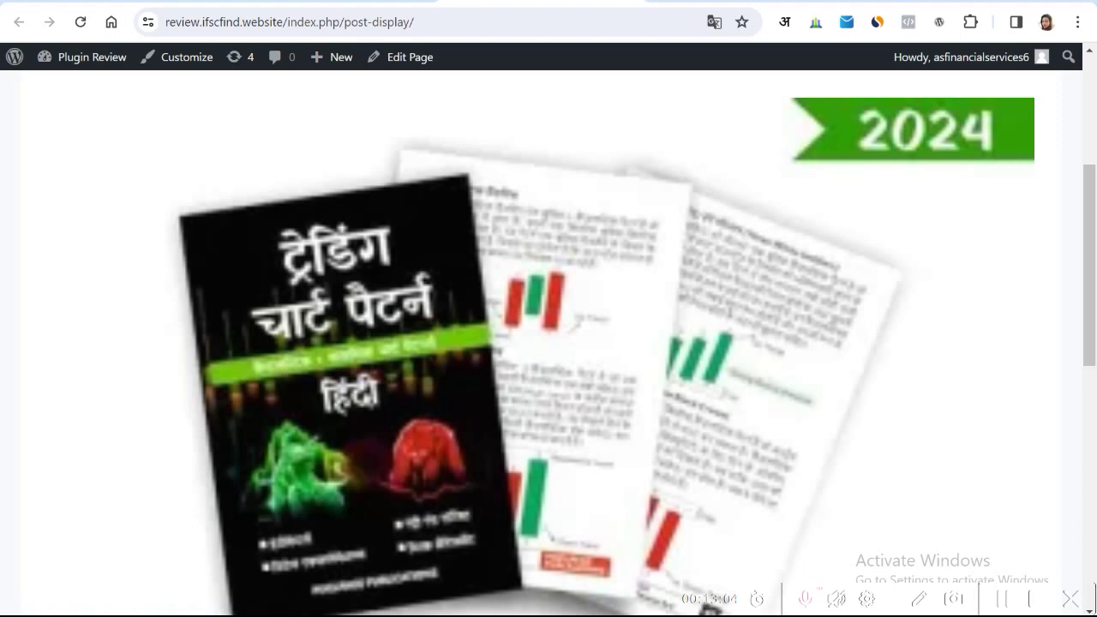
- Set the view's thumbnail size to Full Size and save the view
{"action": "mouse_move", "coordinate": [338, 2]}
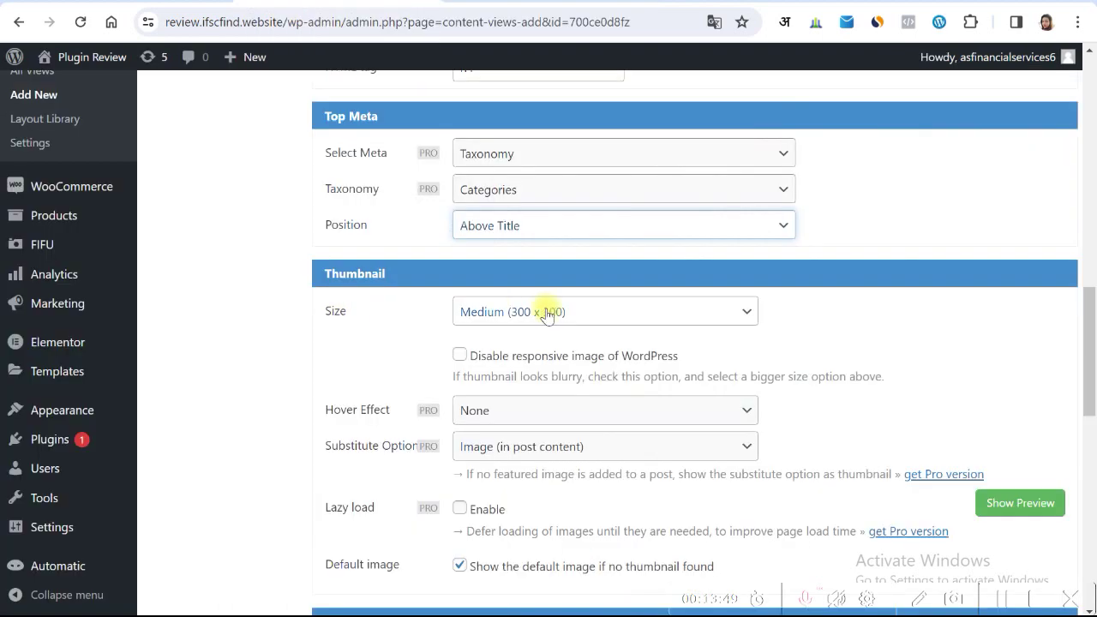
{"action": "left_click", "coordinate": [565, 312]}
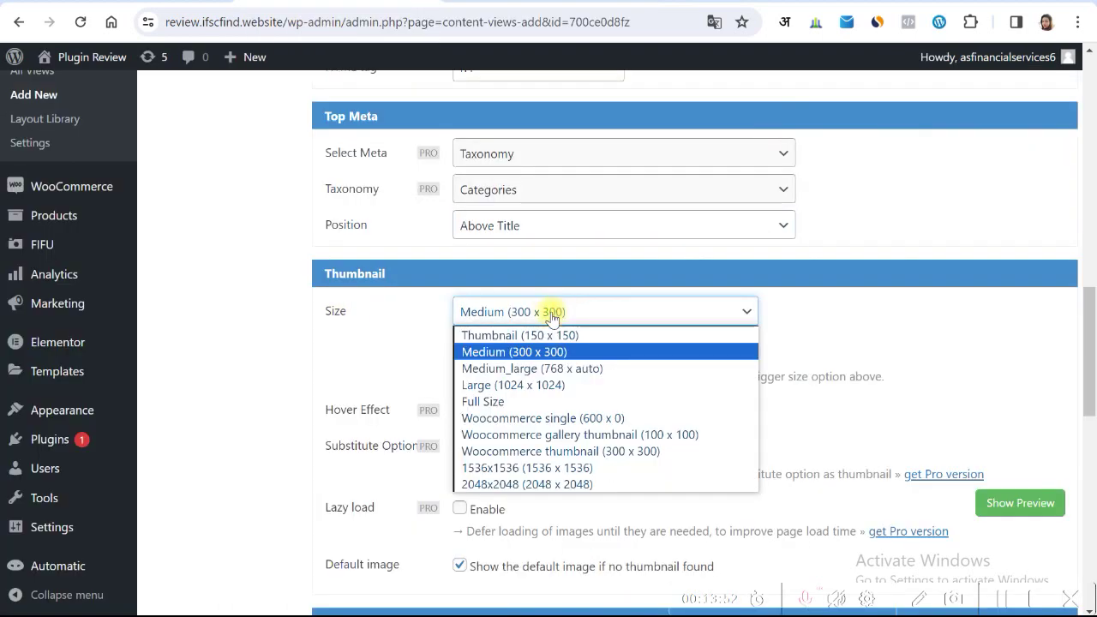
{"action": "left_click", "coordinate": [484, 400]}
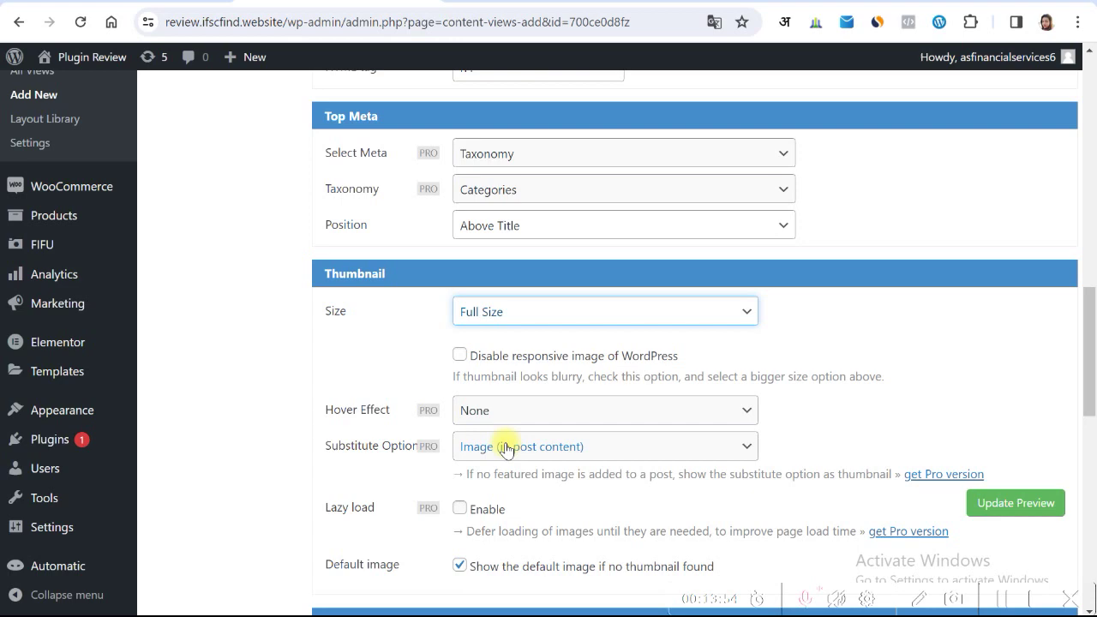
{"action": "scroll", "coordinate": [557, 385], "scroll_direction": "down", "scroll_amount": 9}
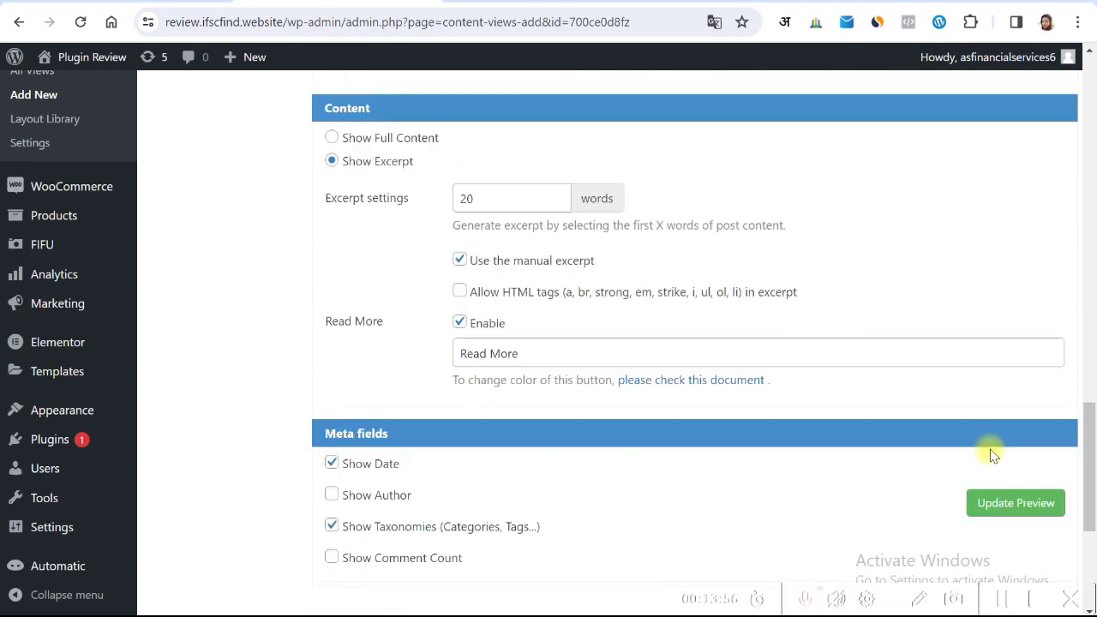
{"action": "scroll", "coordinate": [1007, 463], "scroll_direction": "down", "scroll_amount": 2}
{"action": "left_click", "coordinate": [1041, 550]}
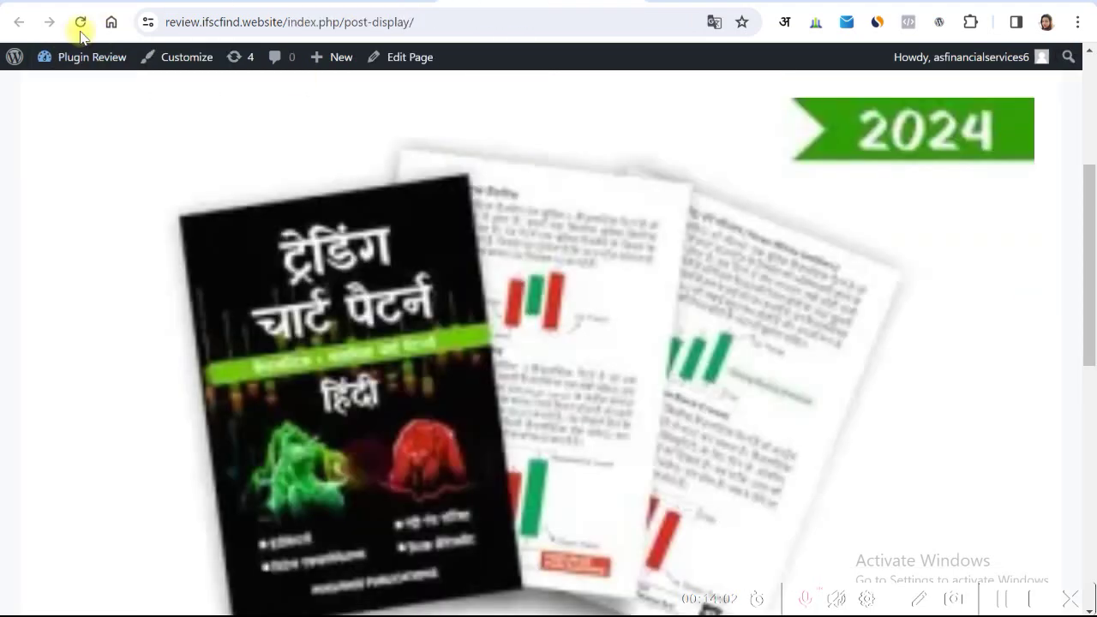
- Reload the live Post display page to check how sharp the slide image looks
{"action": "scroll", "coordinate": [644, 318], "scroll_direction": "down", "scroll_amount": 3}
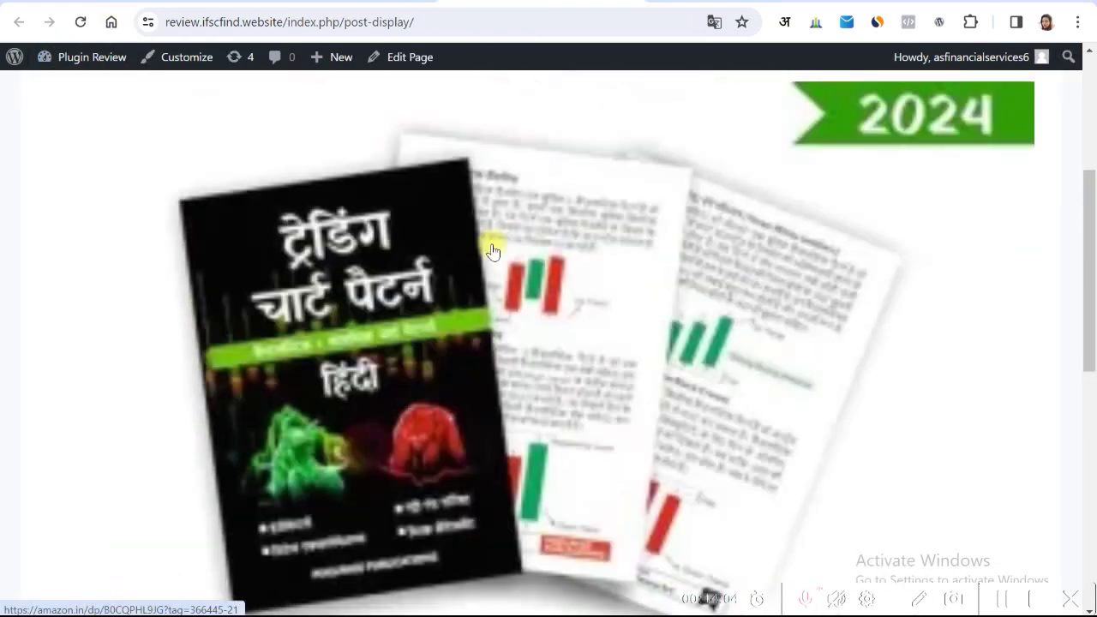
{"action": "scroll", "coordinate": [705, 238], "scroll_direction": "up", "scroll_amount": 2}
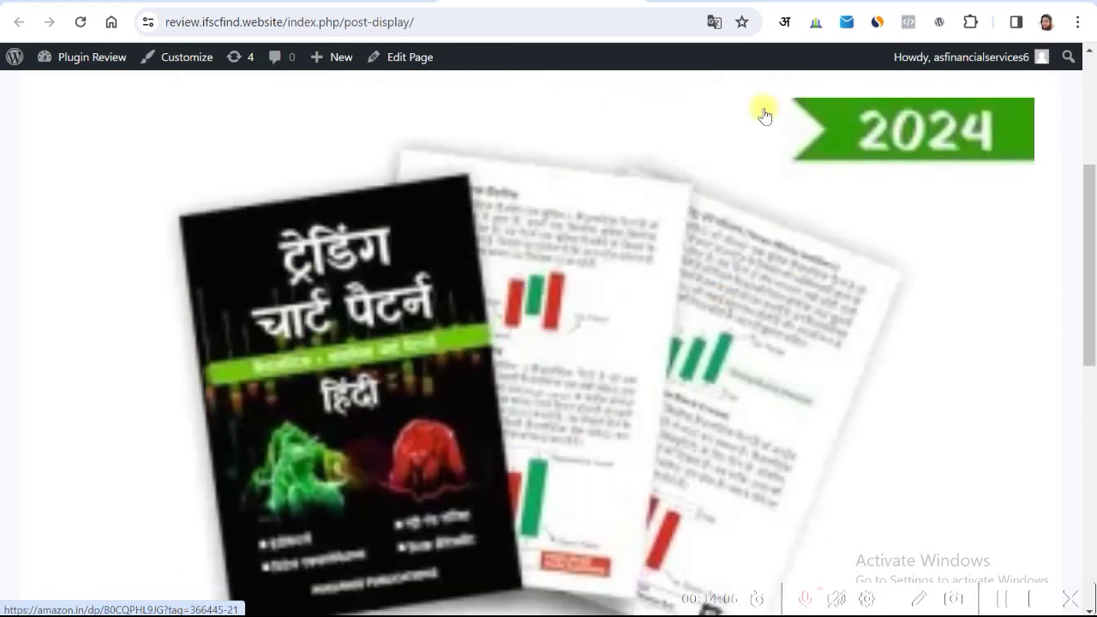
{"action": "left_click", "coordinate": [47, 21]}
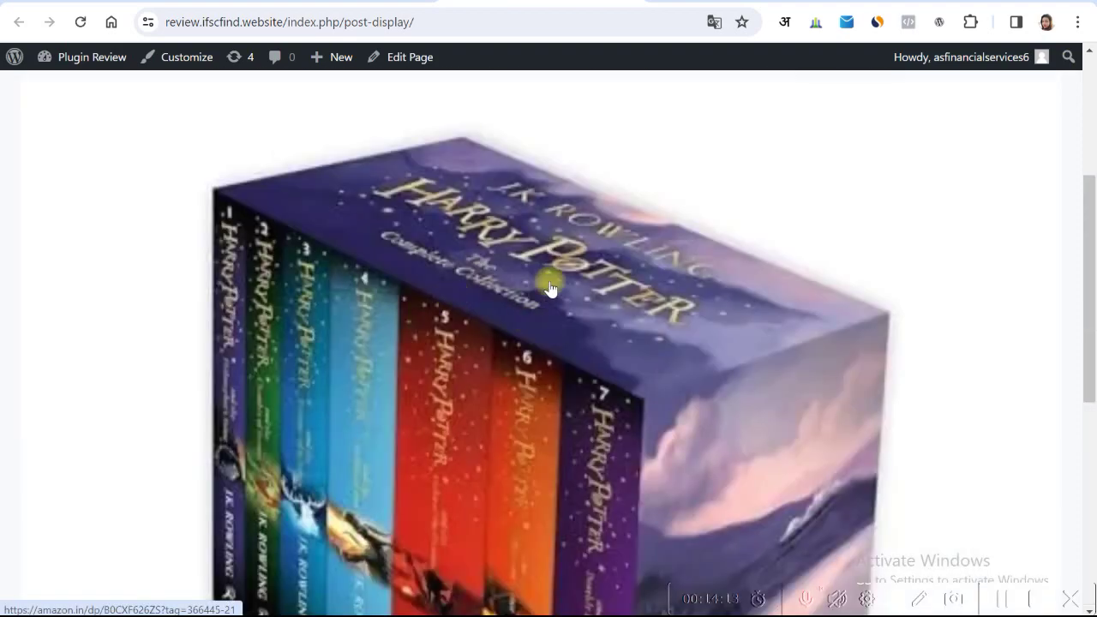
- Examine the first slide's image and caption on the live Post display page, and advance three slides to compare image sharpness
{"action": "scroll", "coordinate": [548, 283], "scroll_direction": "down", "scroll_amount": 5}
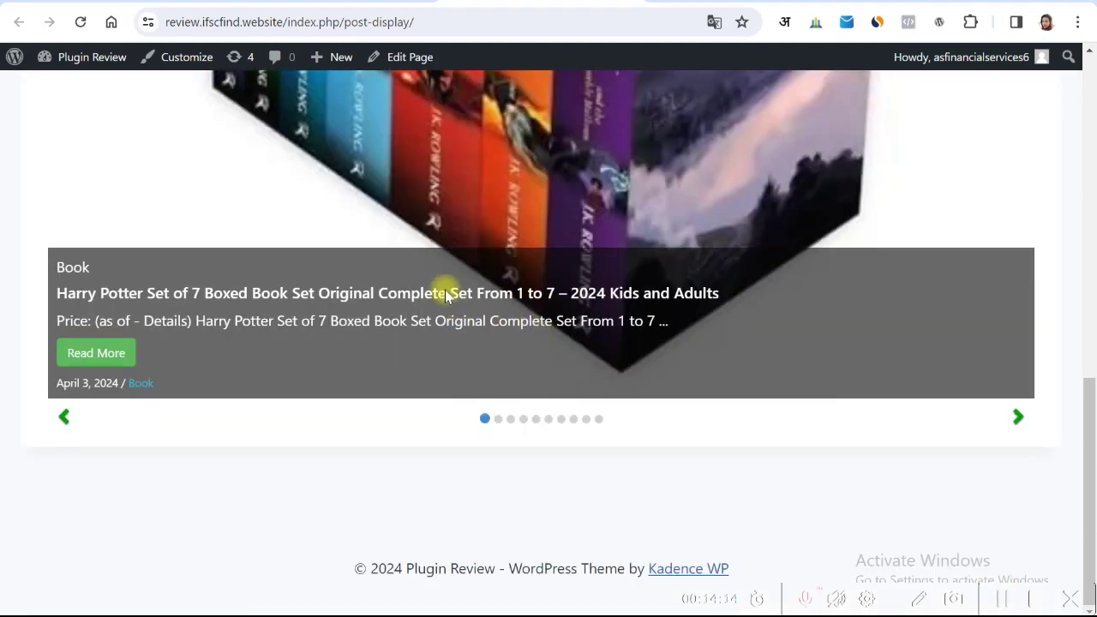
{"action": "scroll", "coordinate": [600, 316], "scroll_direction": "up", "scroll_amount": 4}
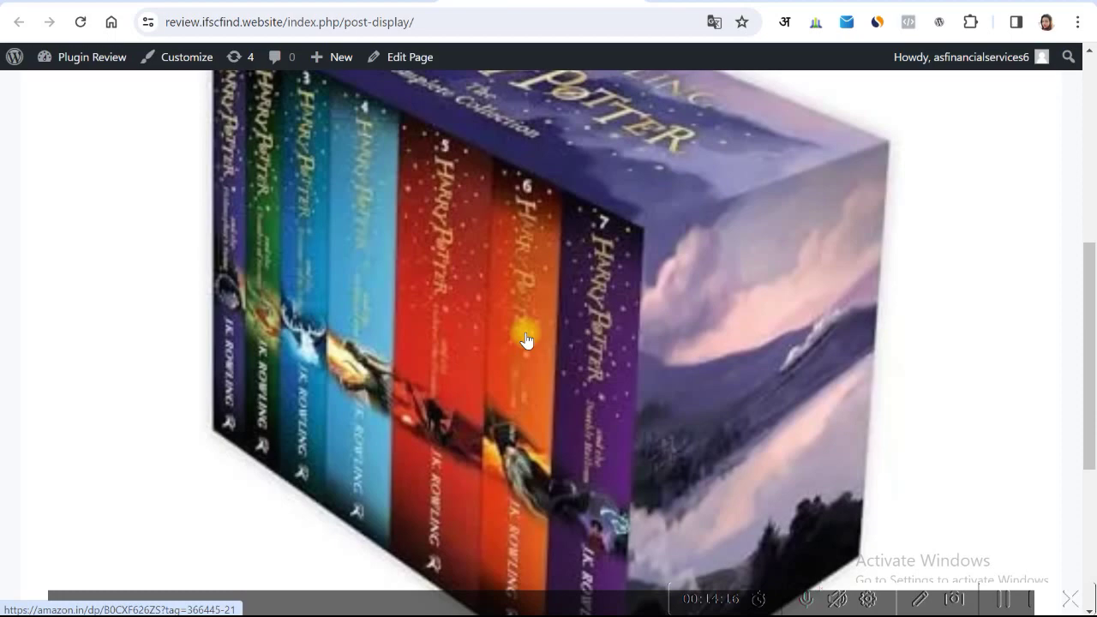
{"action": "scroll", "coordinate": [524, 335], "scroll_direction": "down", "scroll_amount": 5}
{"action": "scroll", "coordinate": [527, 337], "scroll_direction": "up", "scroll_amount": 4}
{"action": "scroll", "coordinate": [771, 411], "scroll_direction": "down", "scroll_amount": 3}
{"action": "scroll", "coordinate": [1010, 490], "scroll_direction": "down", "scroll_amount": 2}
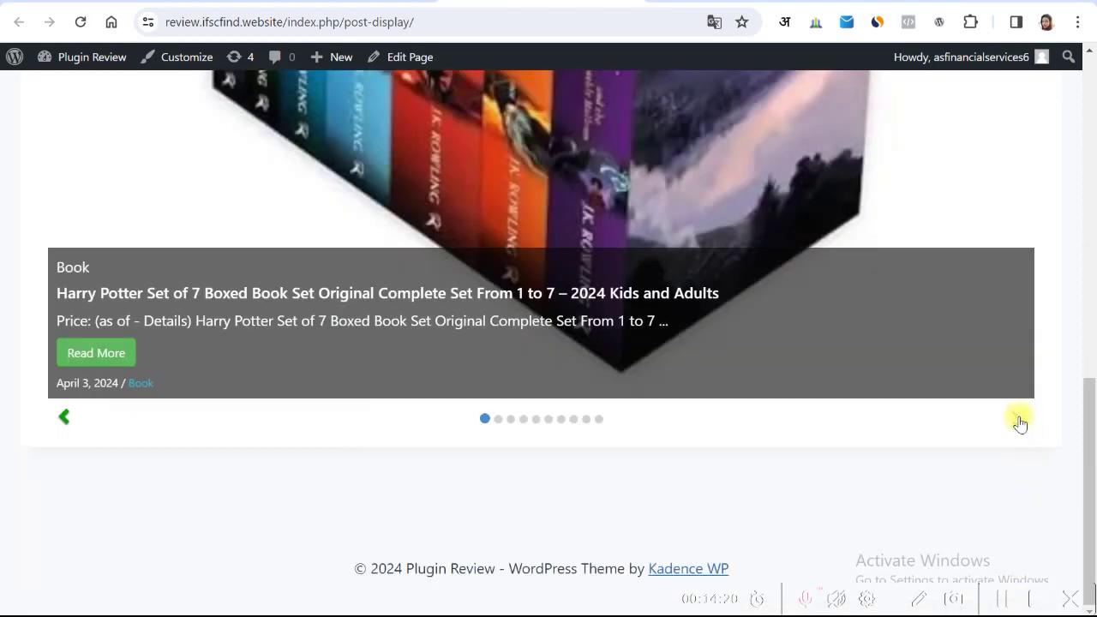
{"action": "left_click", "coordinate": [1019, 420]}
{"action": "left_click", "coordinate": [1017, 421]}
{"action": "left_click", "coordinate": [1017, 421]}
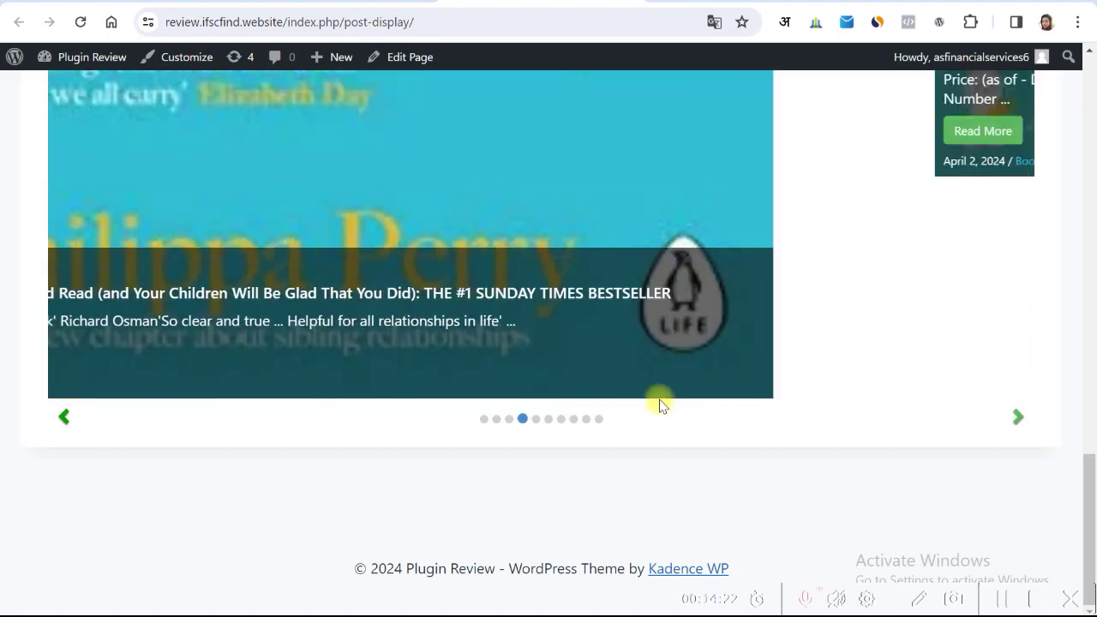
{"action": "scroll", "coordinate": [668, 401], "scroll_direction": "up", "scroll_amount": 5}
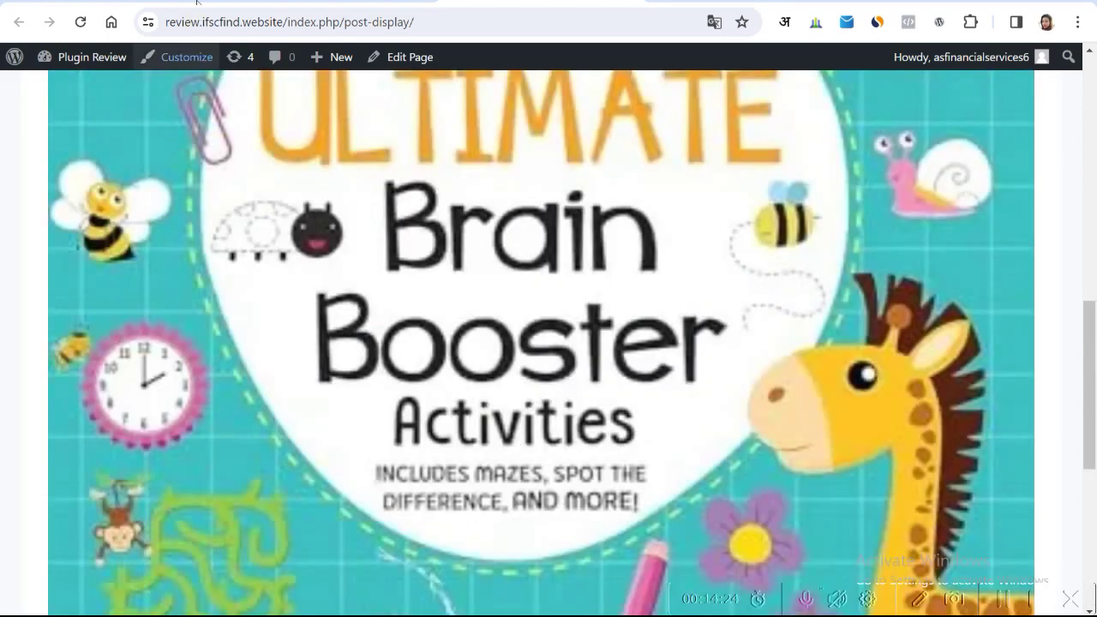
- Enable Disable responsive image of WordPress in the Thumbnail section of the view's display settings
{"action": "left_click", "coordinate": [196, 1]}
{"action": "scroll", "coordinate": [423, 362], "scroll_direction": "down", "scroll_amount": 3}
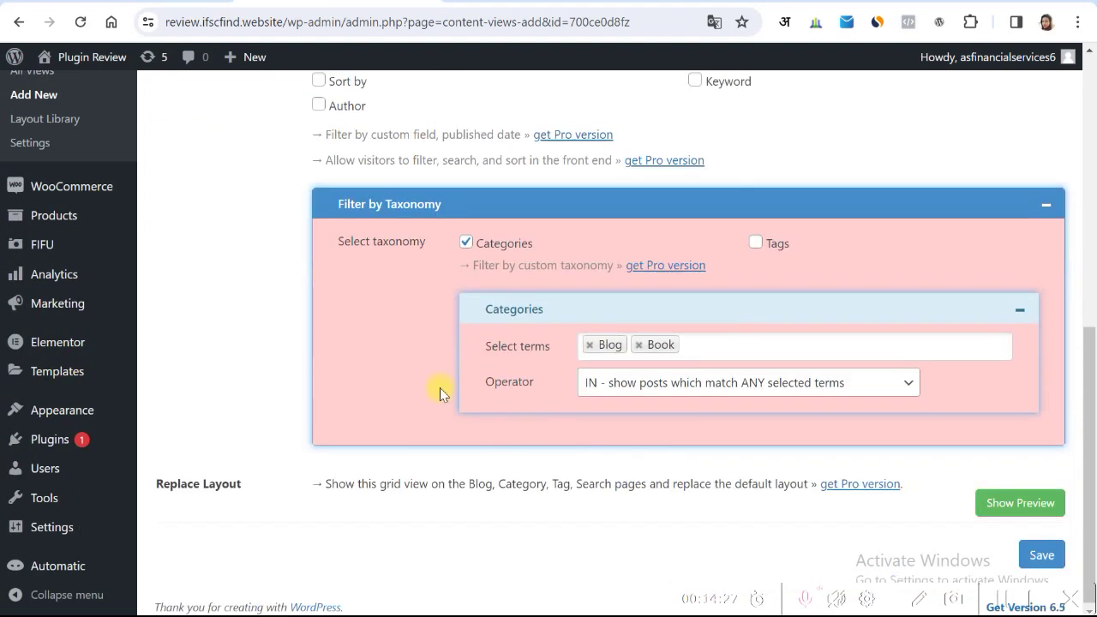
{"action": "scroll", "coordinate": [440, 387], "scroll_direction": "up", "scroll_amount": 10}
{"action": "left_click", "coordinate": [390, 310]}
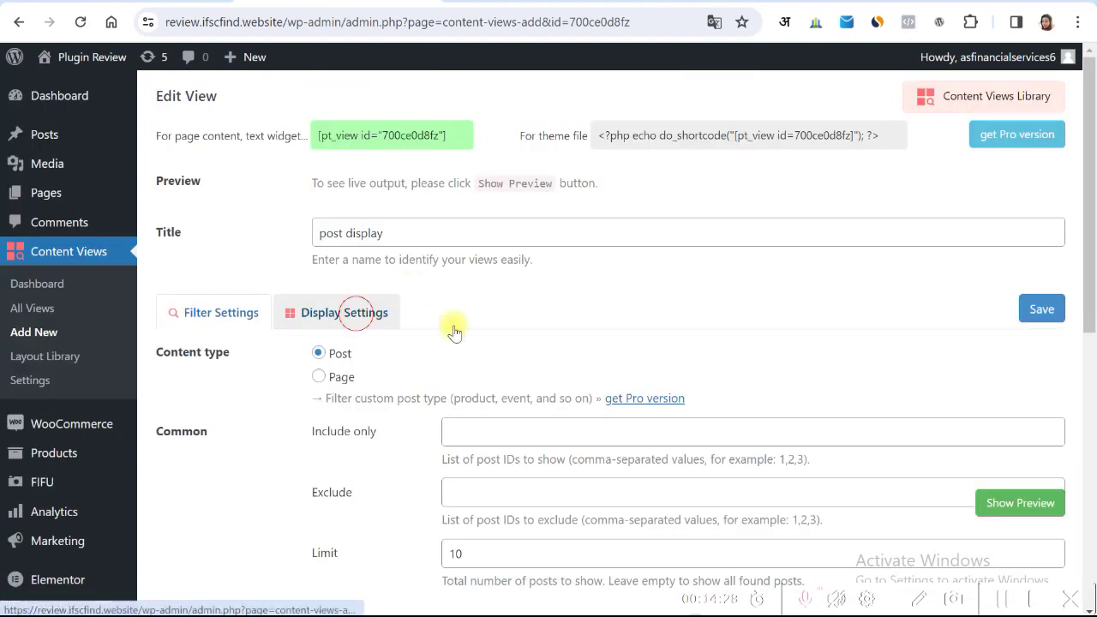
{"action": "scroll", "coordinate": [497, 411], "scroll_direction": "down", "scroll_amount": 12}
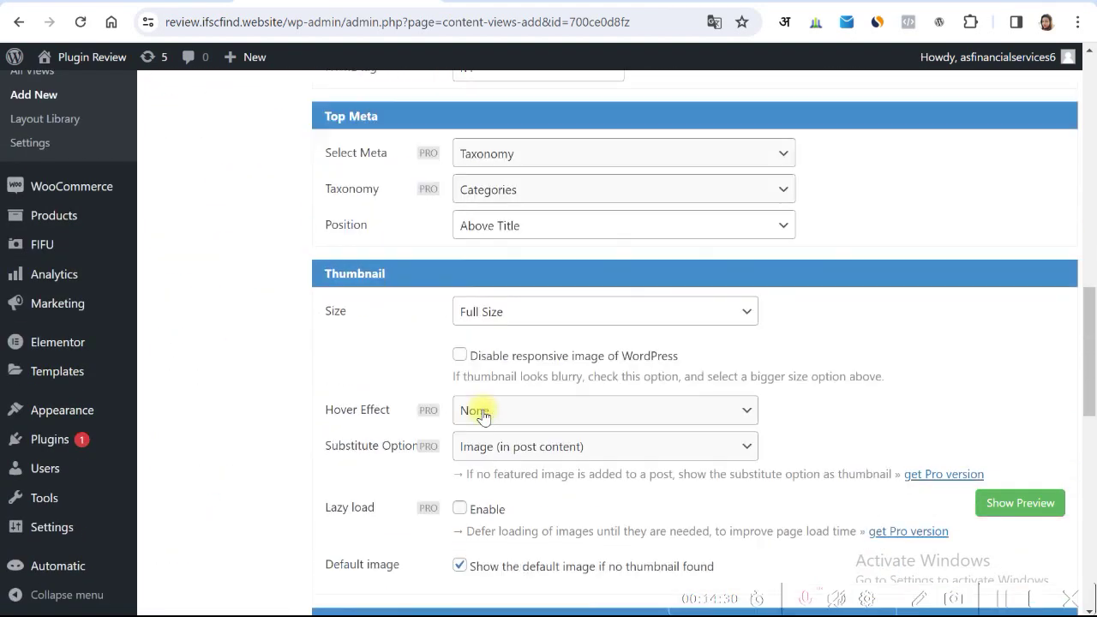
{"action": "scroll", "coordinate": [498, 408], "scroll_direction": "down", "scroll_amount": 2}
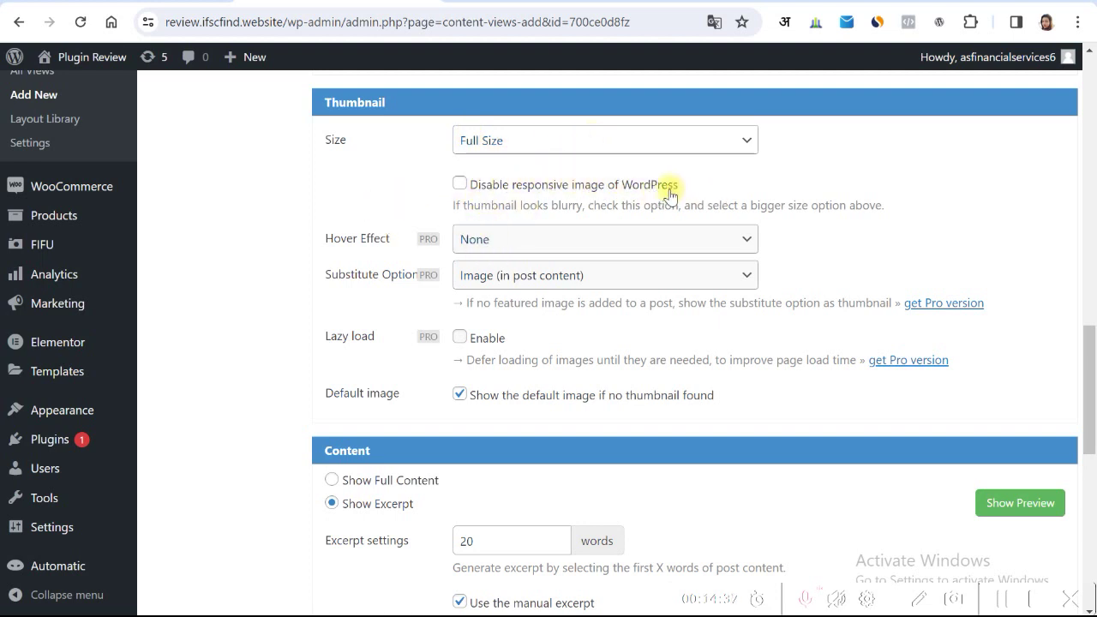
{"action": "left_click", "coordinate": [459, 184]}
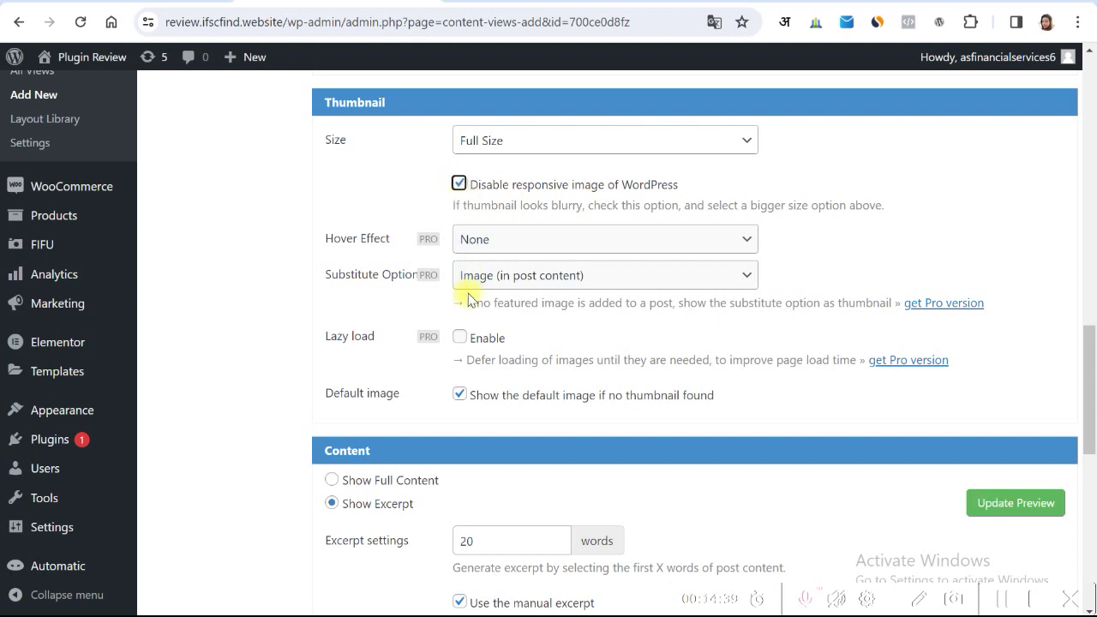
- Review the thumbnail's Hover Effect and Substitute Option choices, and look over the Content section's excerpt settings
{"action": "left_click", "coordinate": [516, 239]}
{"action": "left_click", "coordinate": [518, 241]}
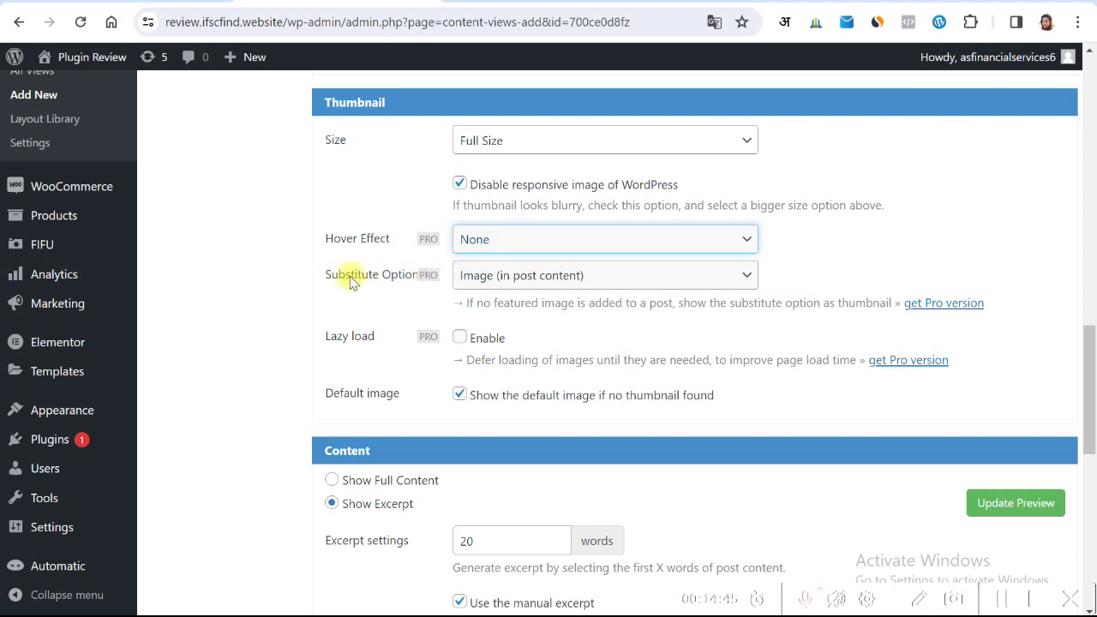
{"action": "left_click", "coordinate": [559, 277]}
{"action": "left_click", "coordinate": [559, 279]}
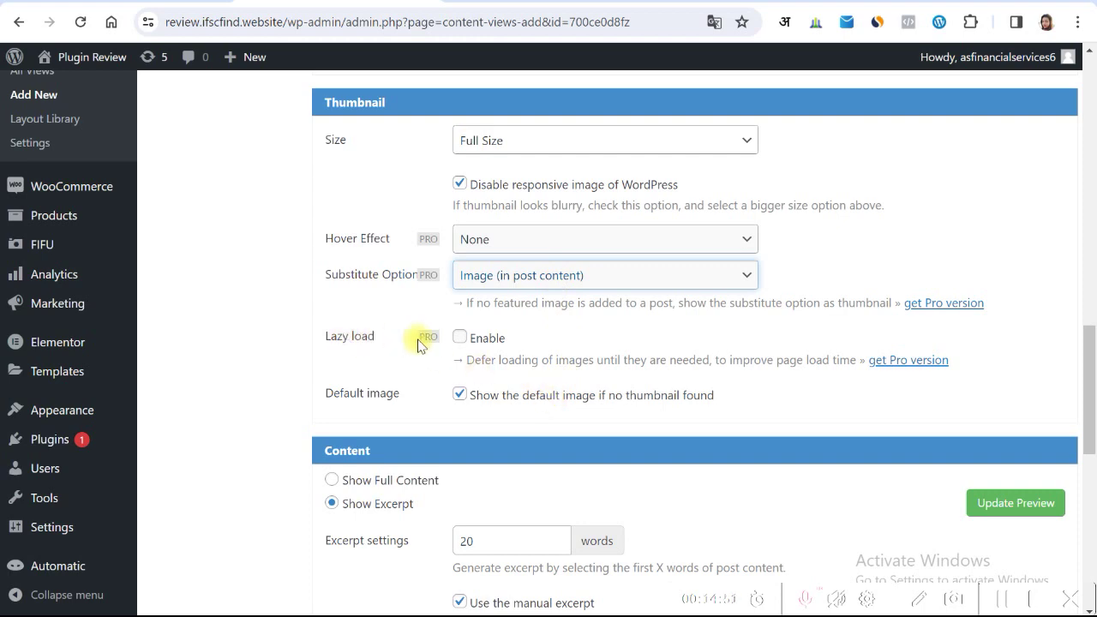
{"action": "scroll", "coordinate": [675, 384], "scroll_direction": "down", "scroll_amount": 1}
{"action": "scroll", "coordinate": [634, 369], "scroll_direction": "down", "scroll_amount": 2}
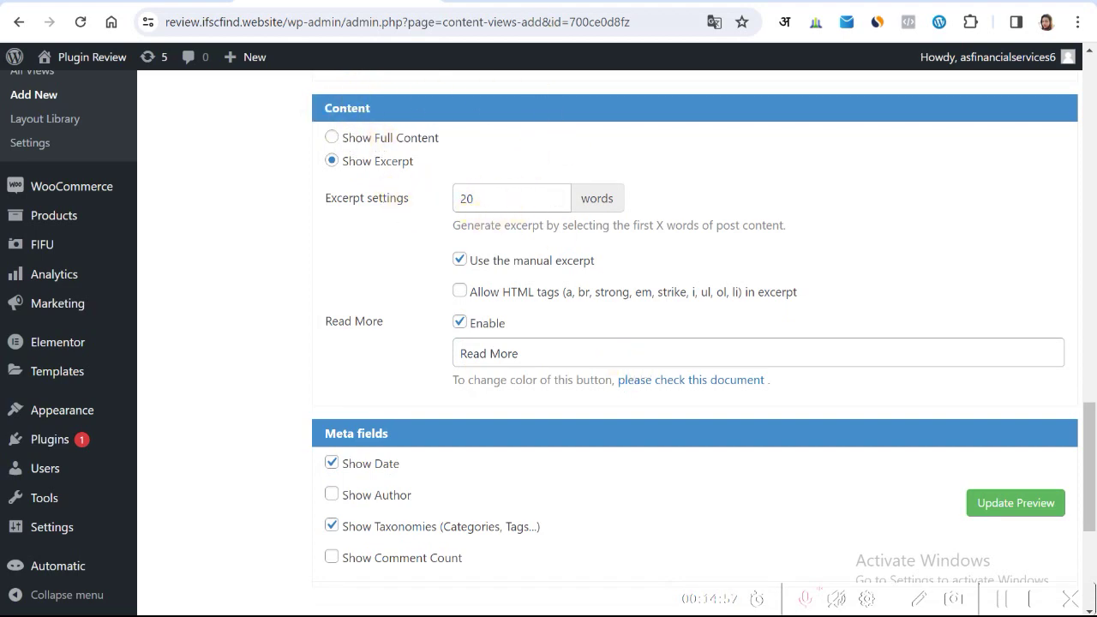
- Compare the live slide's excerpt, Read More button, date and category with the view's Content, Meta fields and Others settings
{"action": "key", "text": "ctrl+Tab"}
{"action": "scroll", "coordinate": [442, 391], "scroll_direction": "down", "scroll_amount": 5}
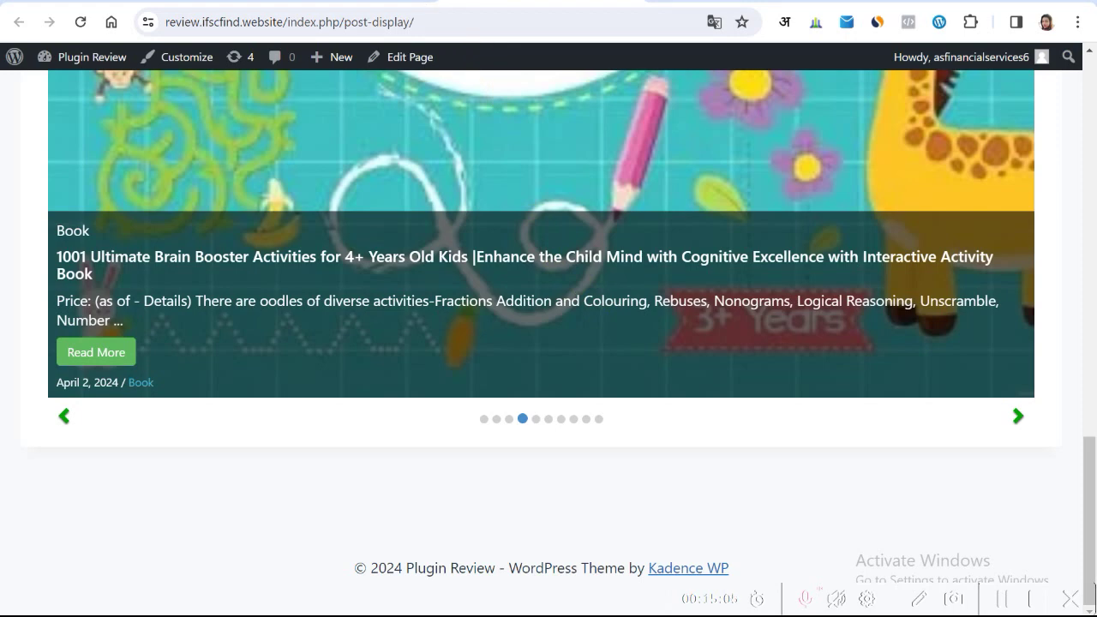
{"action": "key", "text": "ctrl+Tab"}
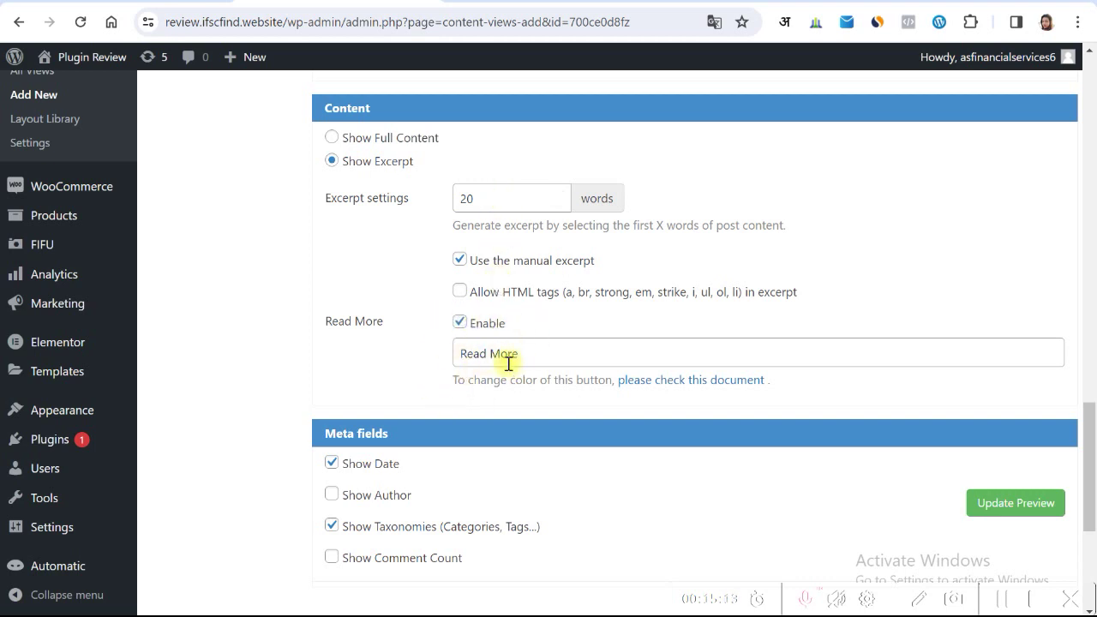
{"action": "key", "text": "ctrl+Tab"}
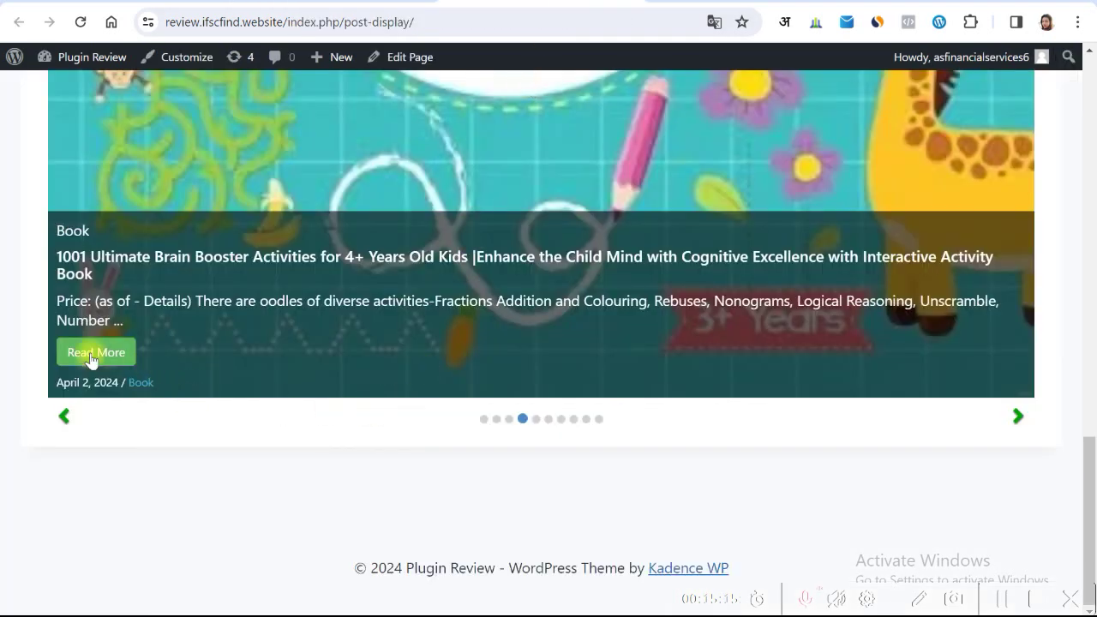
{"action": "key", "text": "ctrl+shift+Tab"}
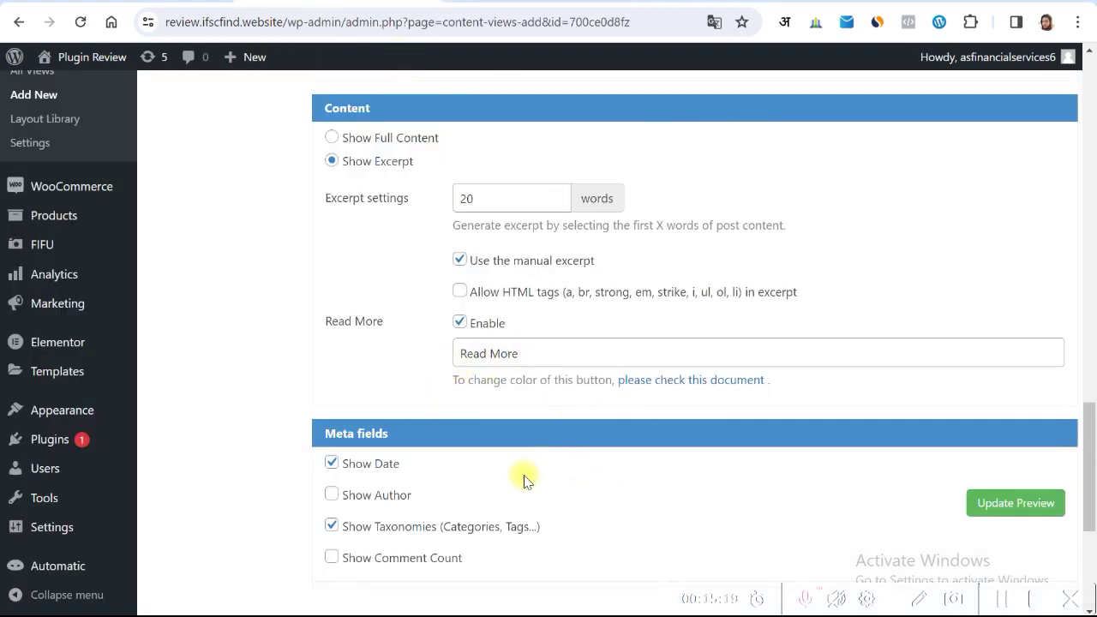
{"action": "scroll", "coordinate": [524, 479], "scroll_direction": "down", "scroll_amount": 2}
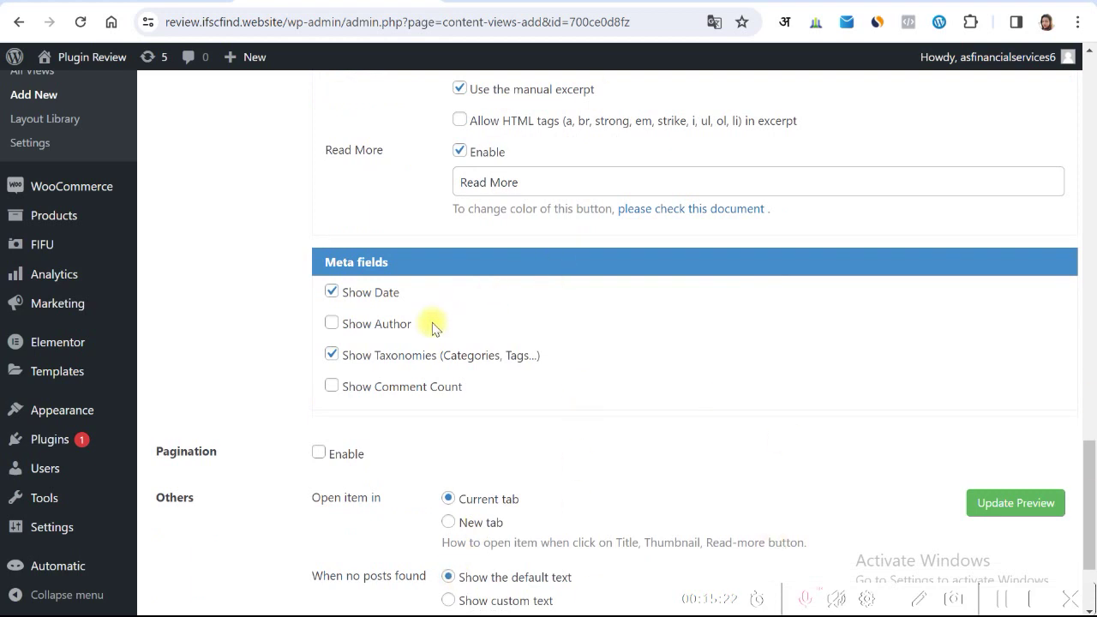
{"action": "scroll", "coordinate": [437, 333], "scroll_direction": "down", "scroll_amount": 1}
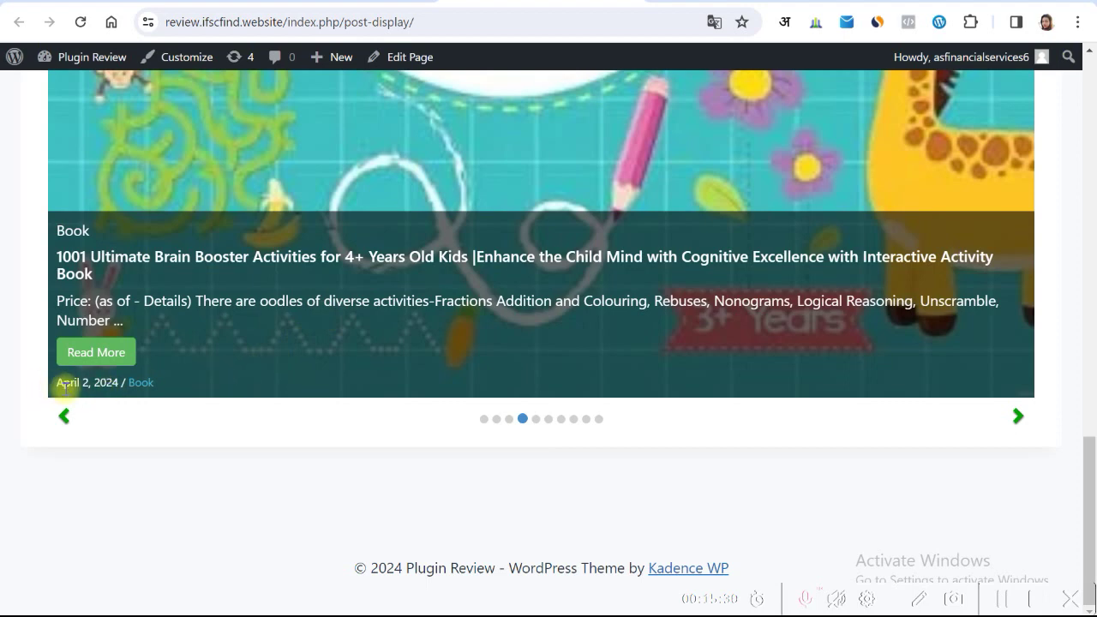
{"action": "left_click_drag", "start_coordinate": [54, 388], "coordinate": [122, 383]}
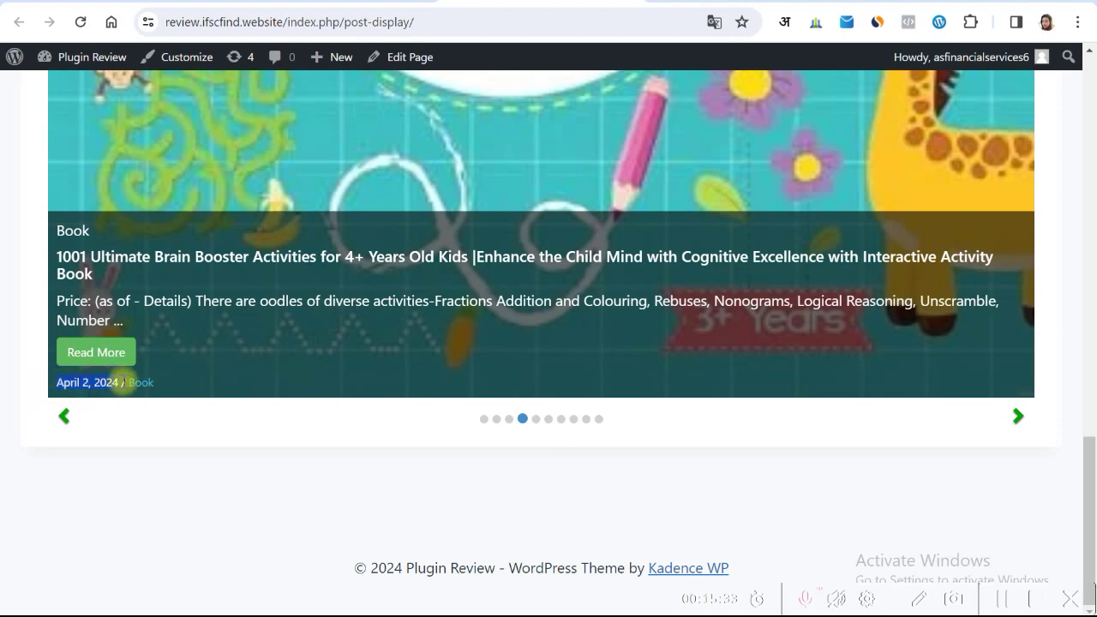
{"action": "left_click", "coordinate": [371, 4]}
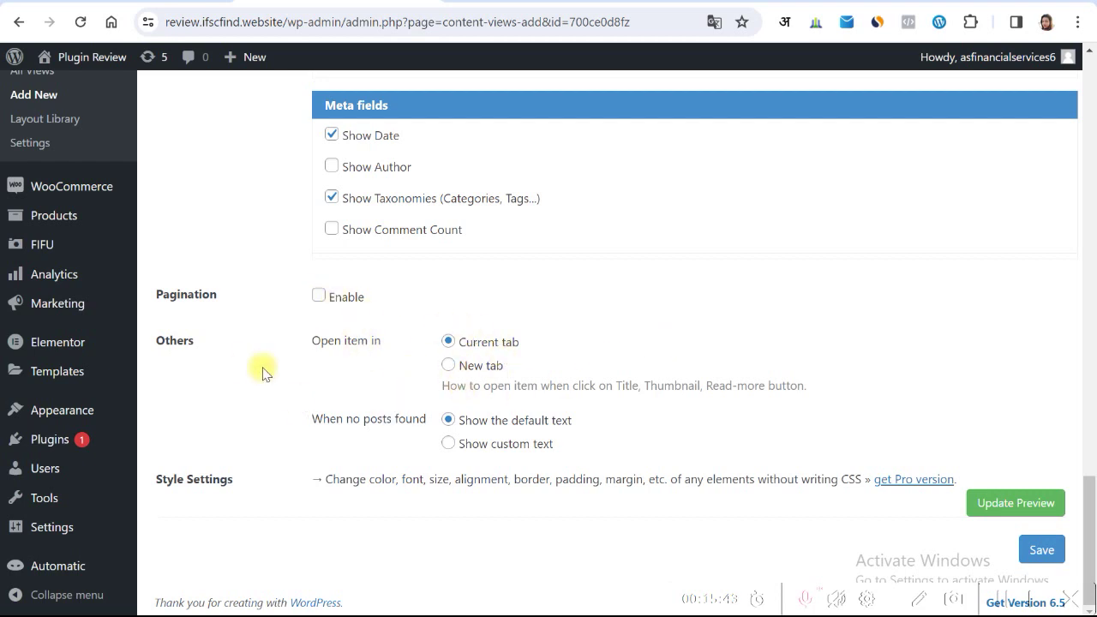
{"action": "key", "text": "ctrl+Tab"}
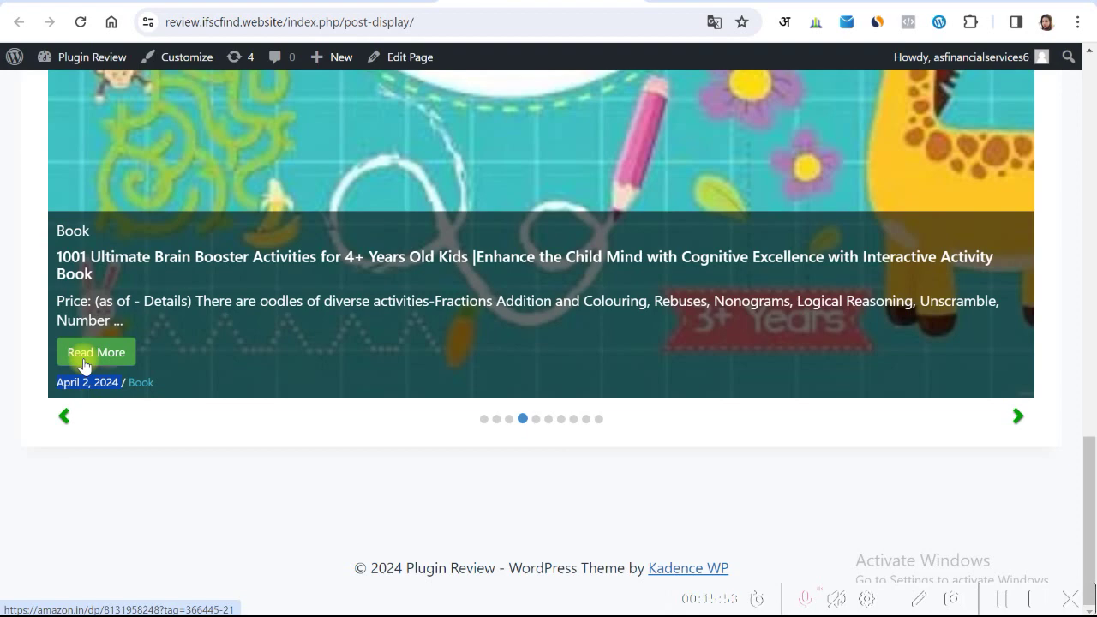
- Set the view's items to open in a new tab and save the view
{"action": "key", "text": "ctrl+Tab"}
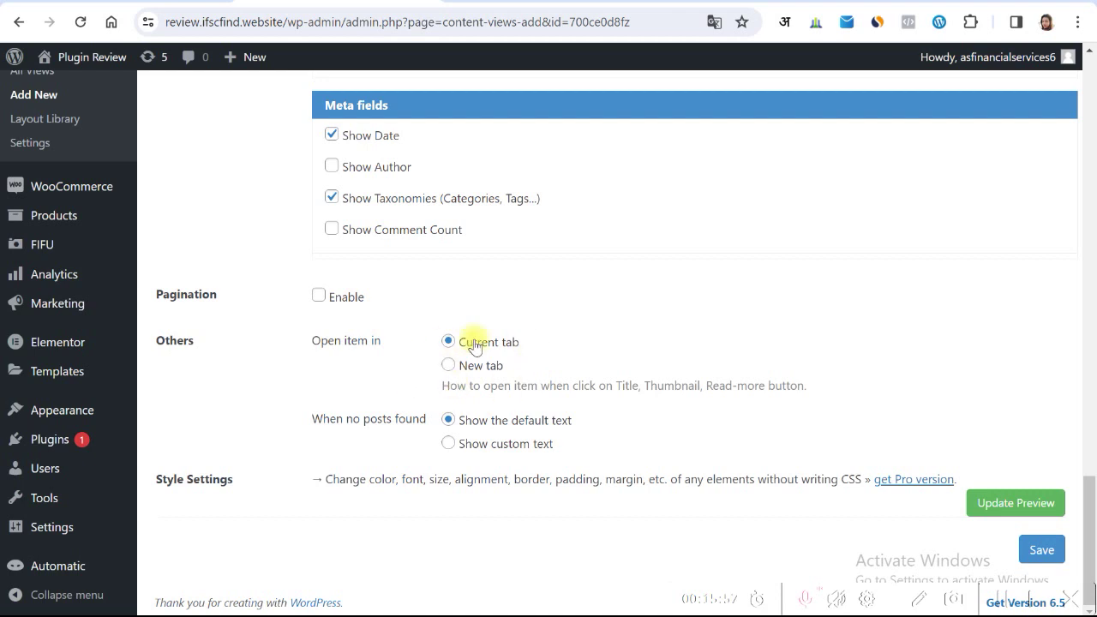
{"action": "left_click", "coordinate": [448, 364]}
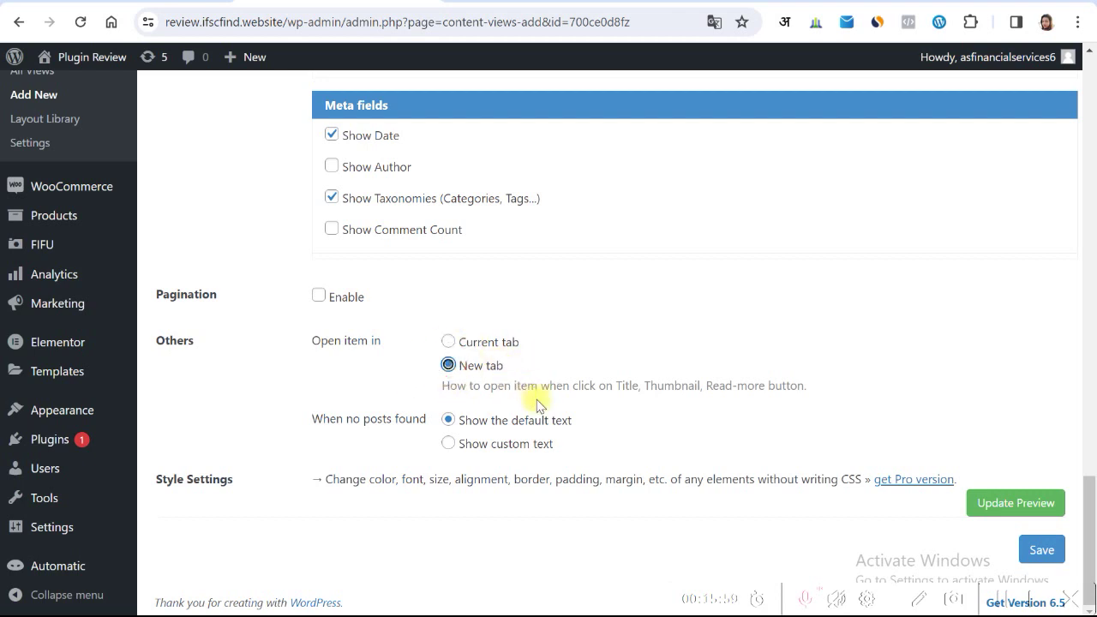
{"action": "left_click", "coordinate": [449, 342]}
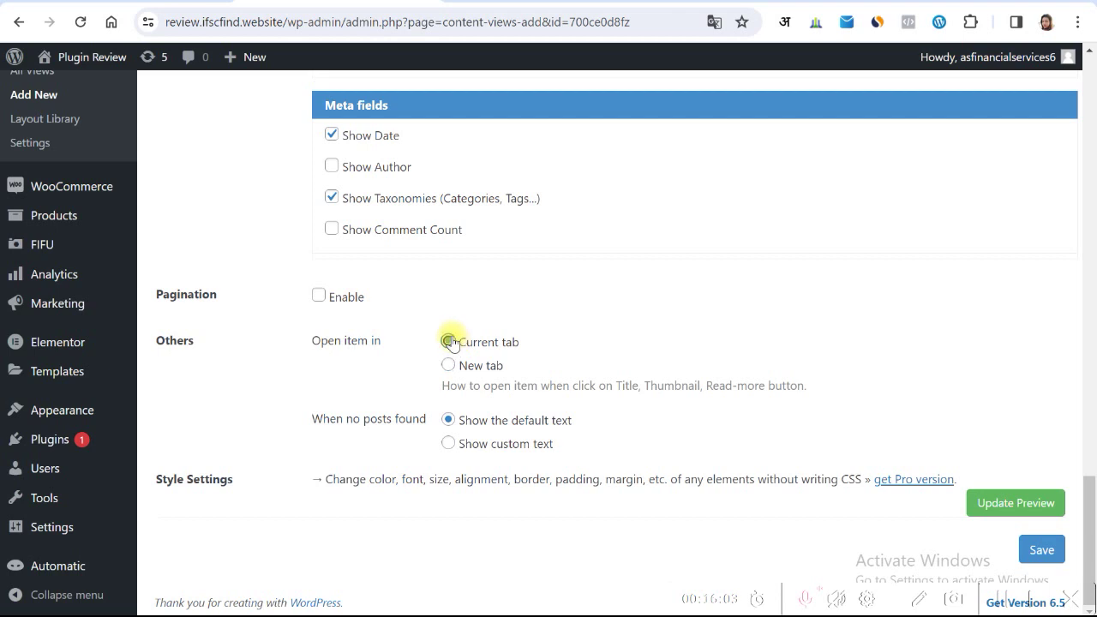
{"action": "left_click", "coordinate": [447, 365]}
{"action": "left_click", "coordinate": [1039, 550]}
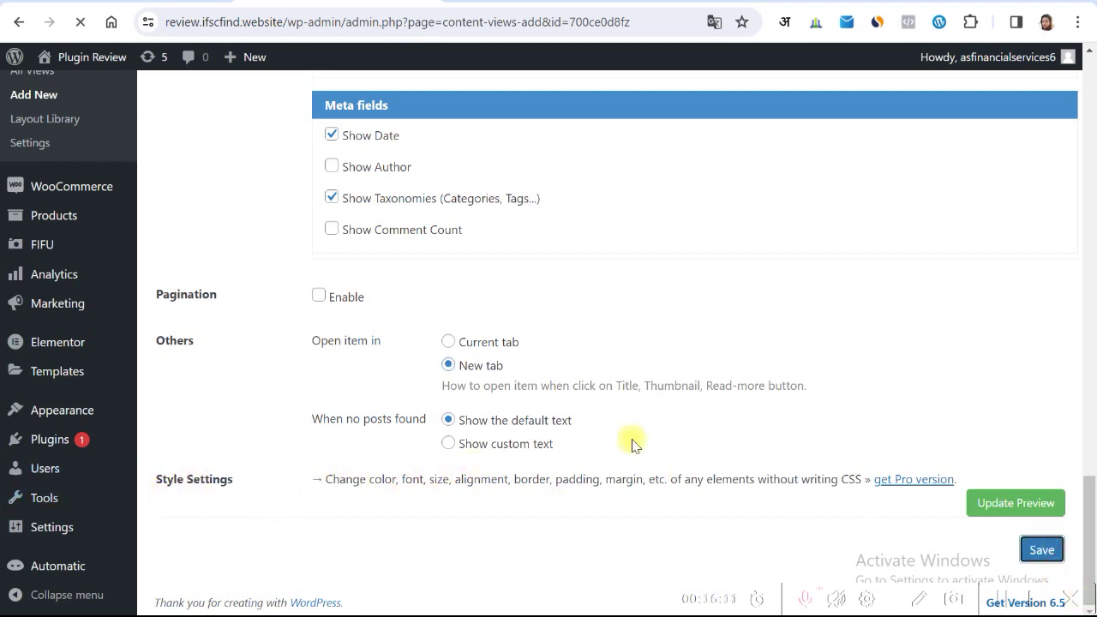
- Check the saved view on the refreshed live Post display page by advancing through its slides and viewing their images
{"action": "key", "text": "ctrl+Tab"}
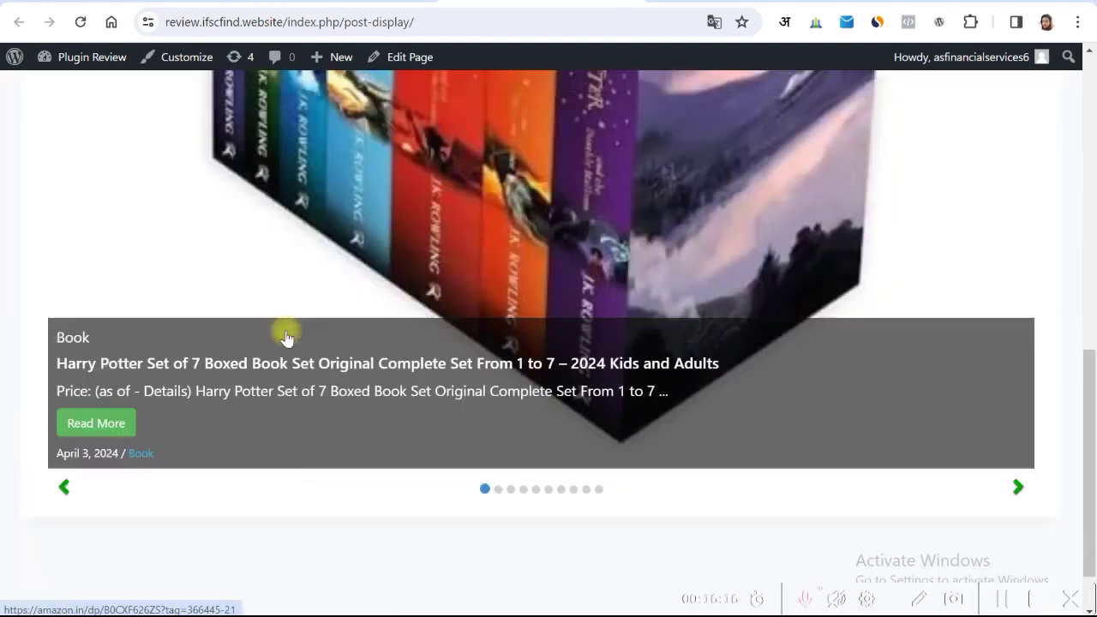
{"action": "scroll", "coordinate": [325, 336], "scroll_direction": "down", "scroll_amount": 2}
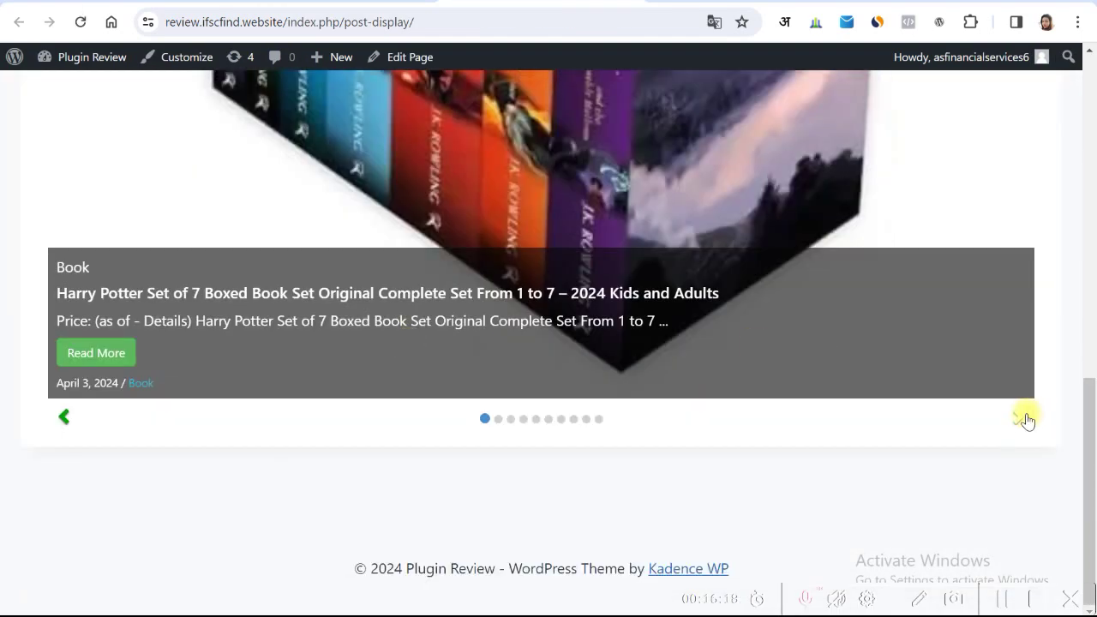
{"action": "left_click", "coordinate": [1027, 419]}
{"action": "left_click", "coordinate": [1017, 420]}
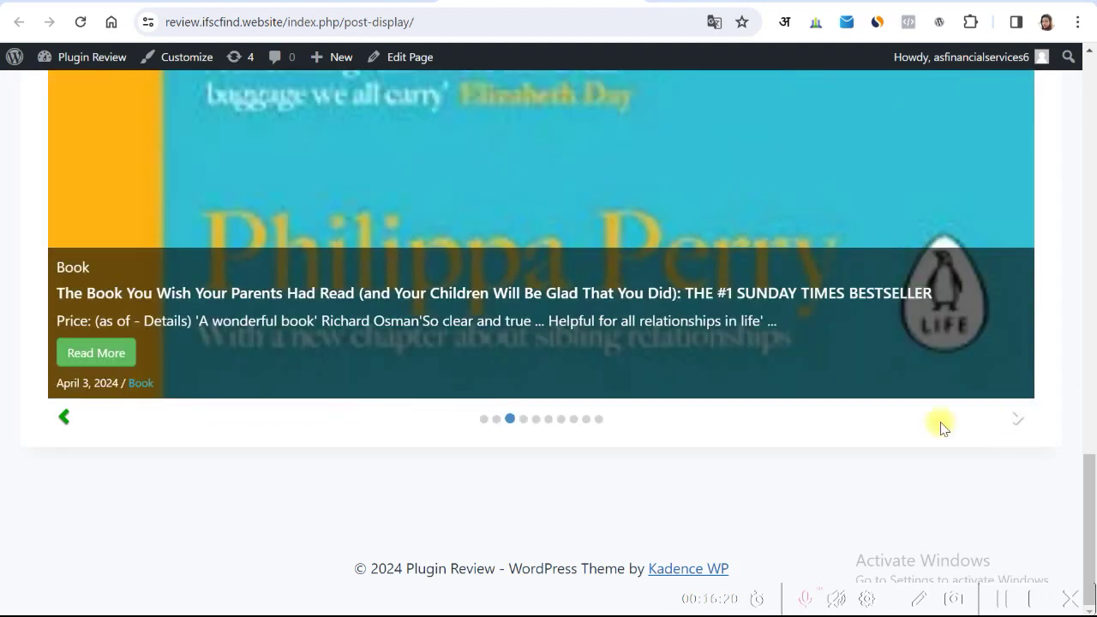
{"action": "scroll", "coordinate": [382, 145], "scroll_direction": "up", "scroll_amount": 5}
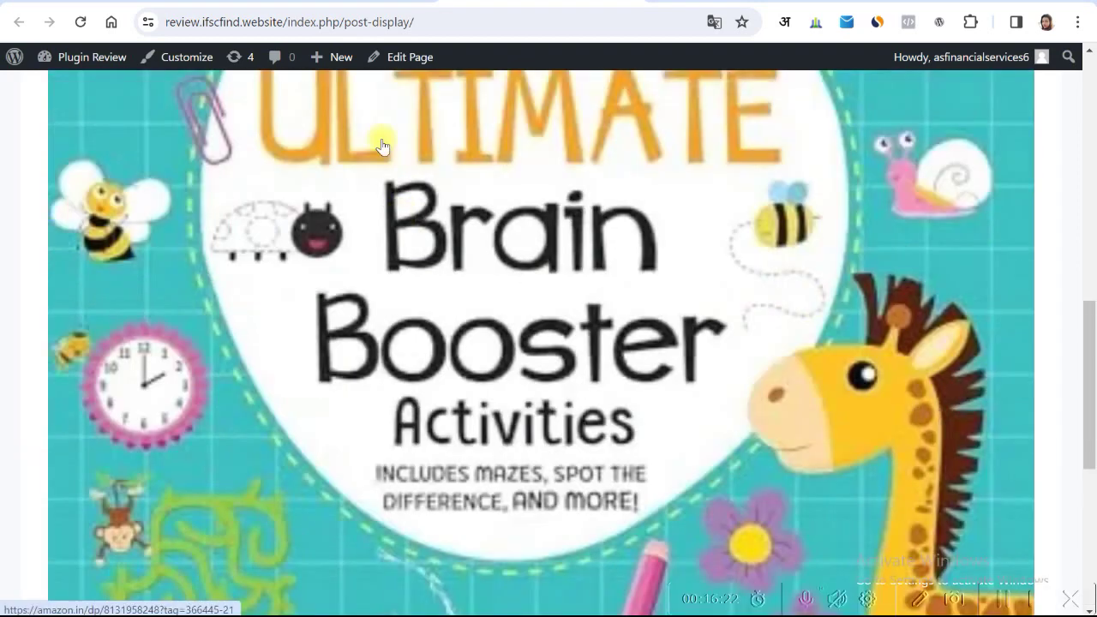
- Return to editing the post display view and change its layout to Grid 2
{"action": "key", "text": "ctrl+w"}
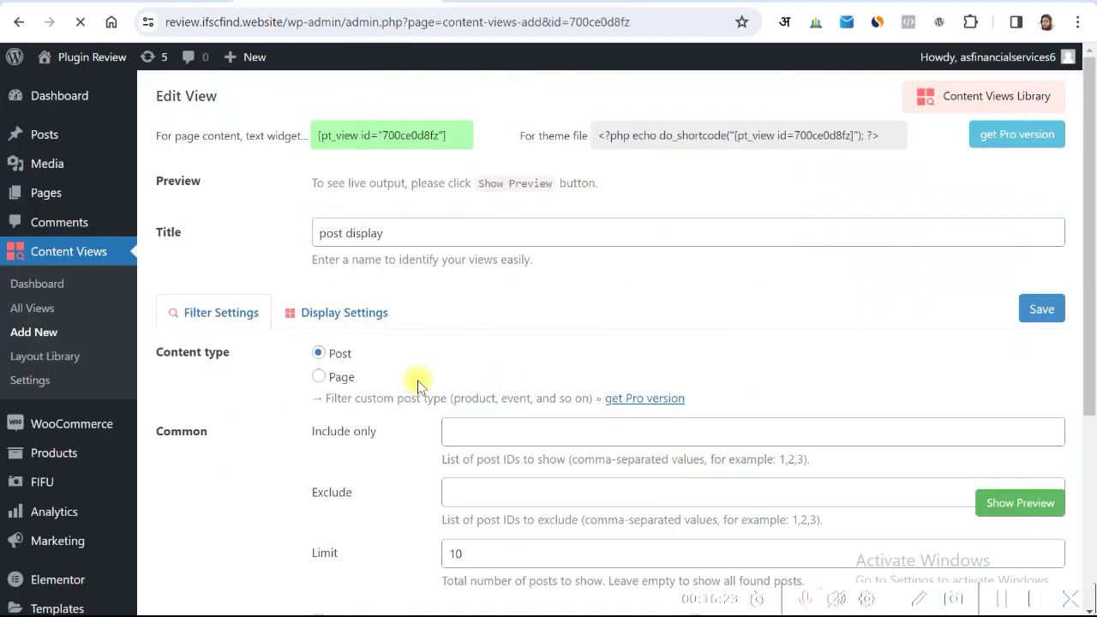
{"action": "left_click", "coordinate": [320, 295]}
{"action": "scroll", "coordinate": [521, 421], "scroll_direction": "down", "scroll_amount": 4}
{"action": "scroll", "coordinate": [524, 424], "scroll_direction": "down", "scroll_amount": 2}
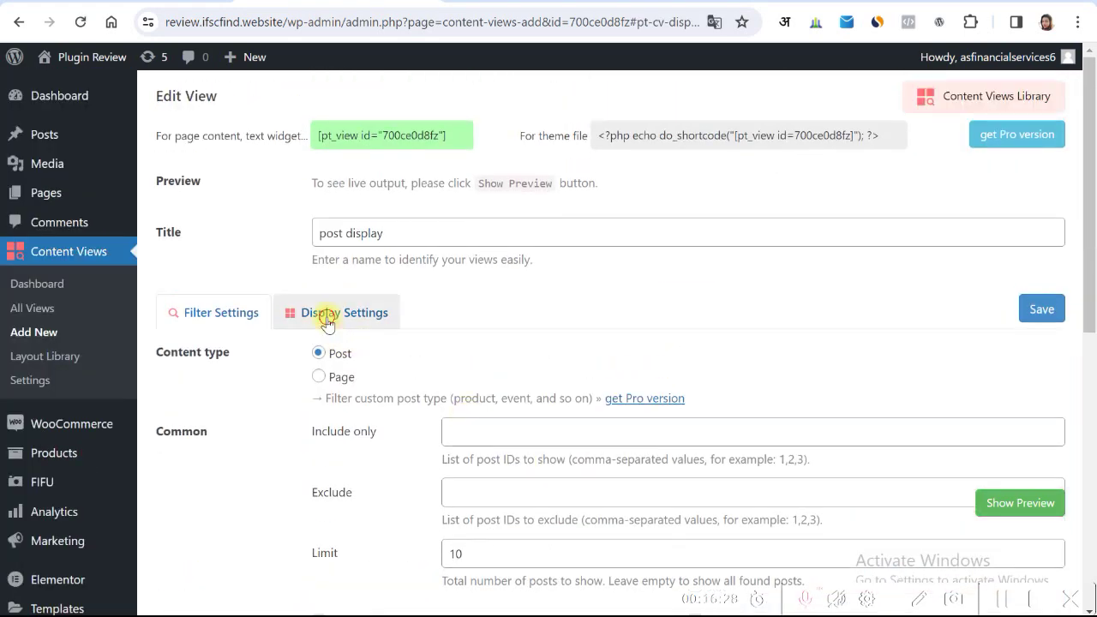
{"action": "left_click", "coordinate": [367, 314]}
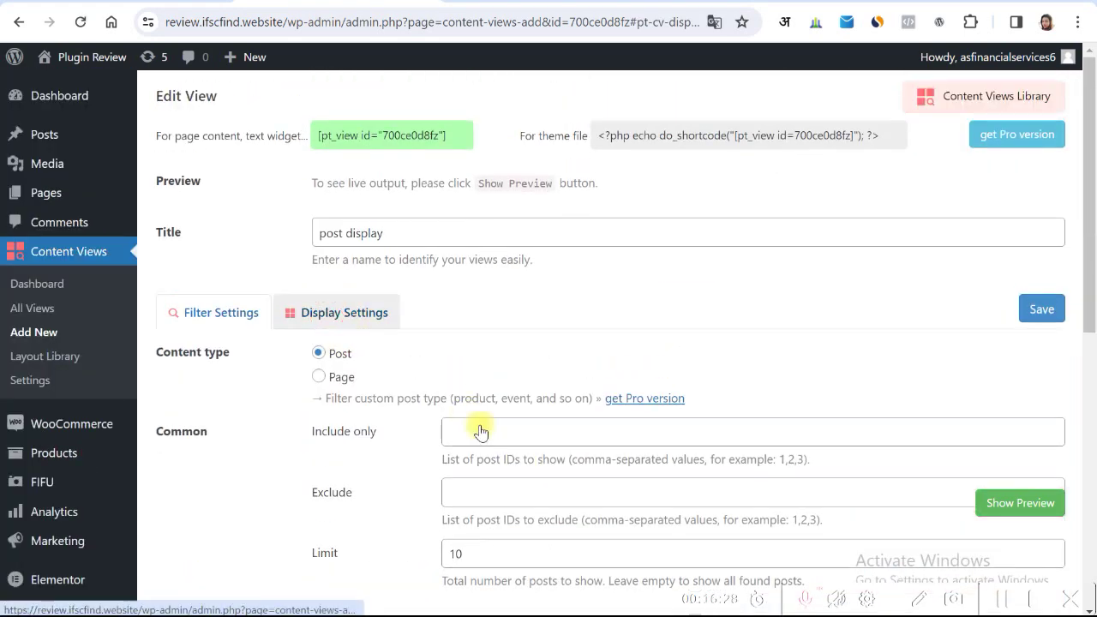
{"action": "scroll", "coordinate": [540, 435], "scroll_direction": "down", "scroll_amount": 2}
{"action": "left_click", "coordinate": [353, 264]}
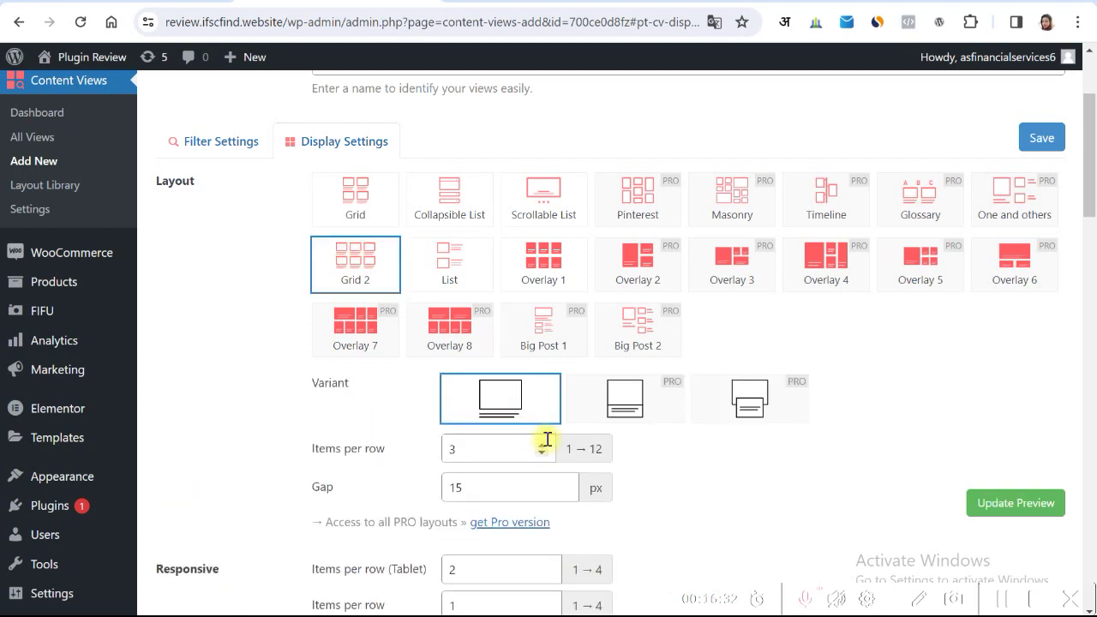
- Set the Grid 2 layout to 4 items per row with a 10 px gap and save the view
{"action": "left_click_drag", "start_coordinate": [472, 447], "coordinate": [342, 461]}
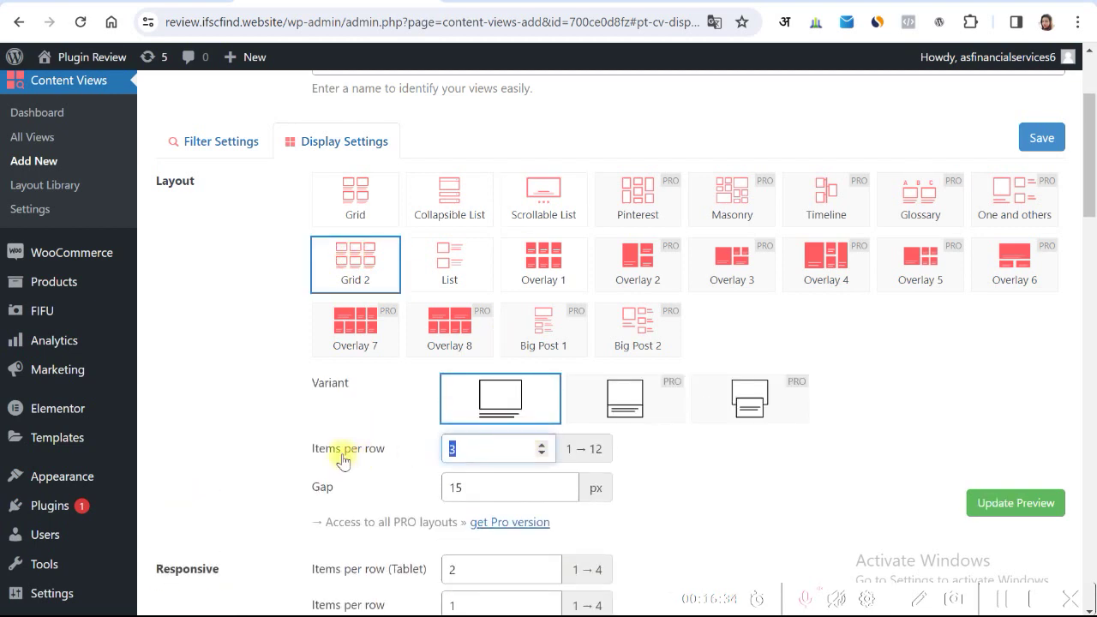
{"action": "type", "text": "4"}
{"action": "scroll", "coordinate": [484, 467], "scroll_direction": "down", "scroll_amount": 10}
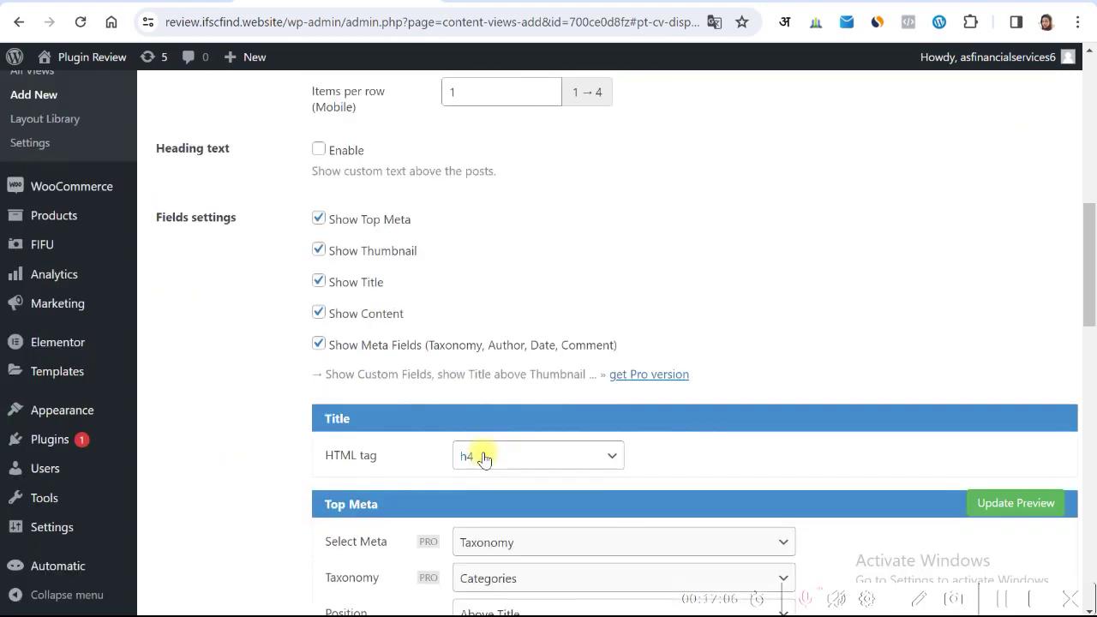
{"action": "scroll", "coordinate": [617, 456], "scroll_direction": "down", "scroll_amount": 10}
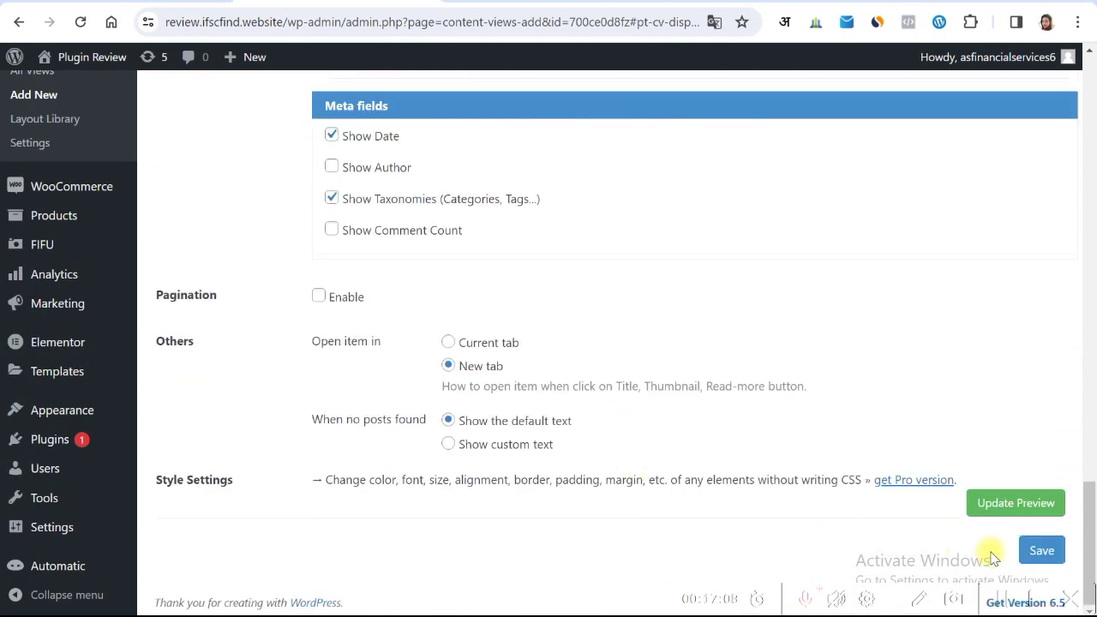
{"action": "left_click", "coordinate": [1042, 552]}
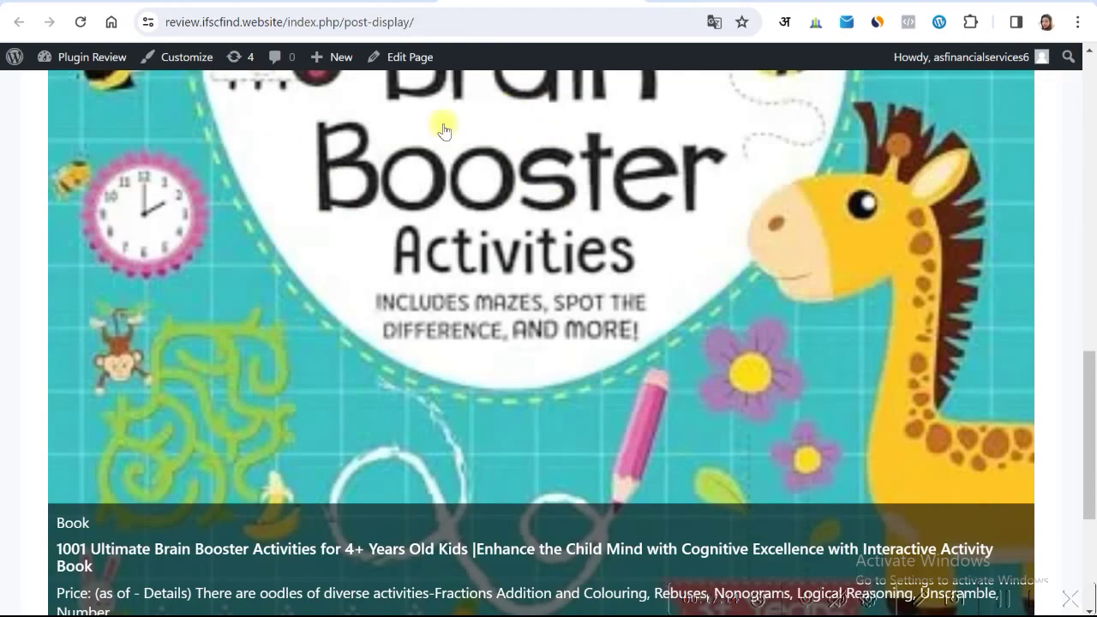
- Refresh the live Post display page and review the book posts' grid arrangement, thumbnails, excerpts and Read More buttons
{"action": "left_click", "coordinate": [80, 22]}
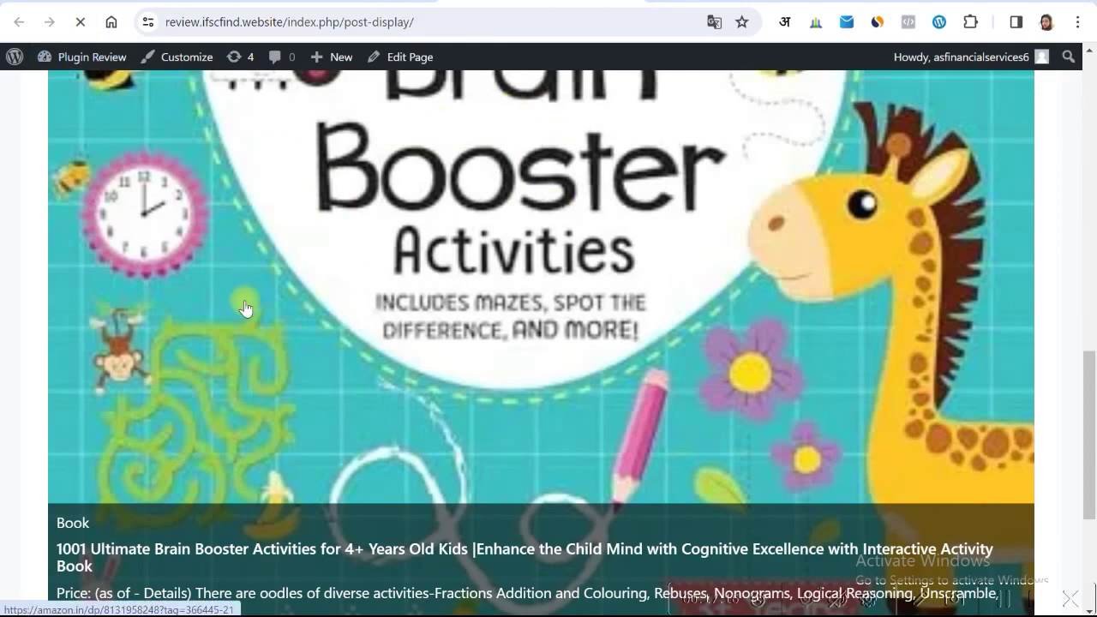
{"action": "scroll", "coordinate": [247, 309], "scroll_direction": "up", "scroll_amount": 10}
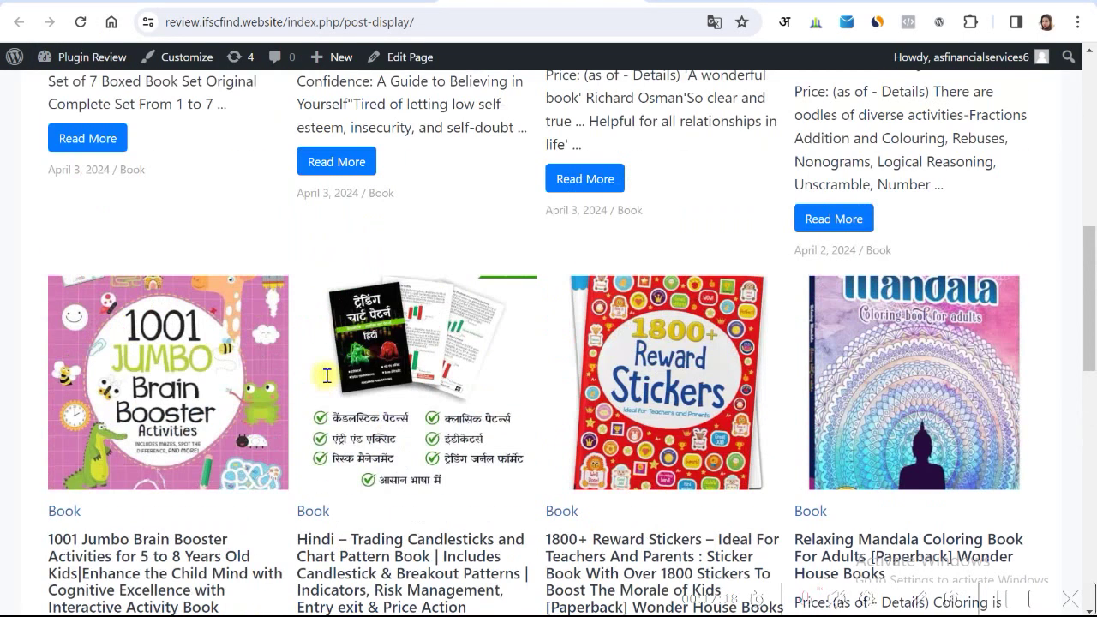
{"action": "scroll", "coordinate": [570, 402], "scroll_direction": "down", "scroll_amount": 4}
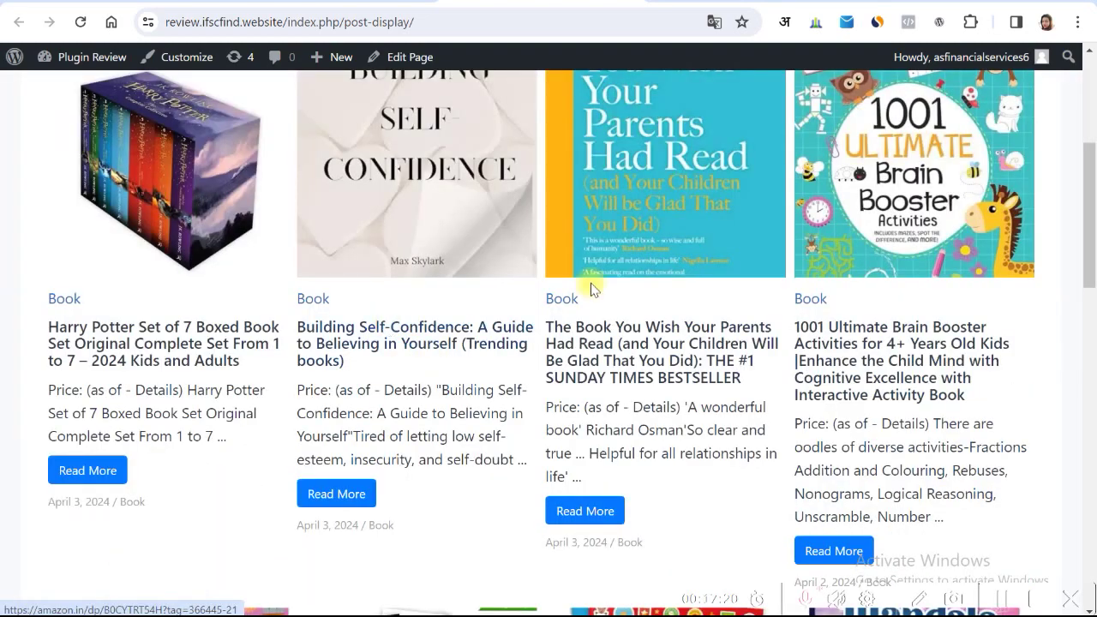
{"action": "scroll", "coordinate": [766, 406], "scroll_direction": "down", "scroll_amount": 2}
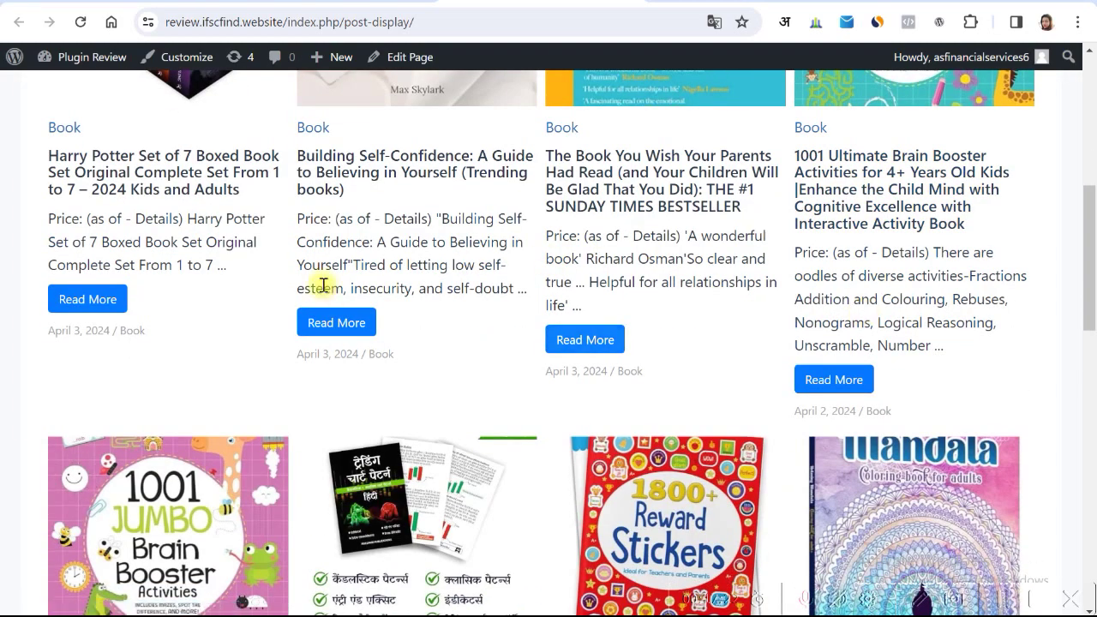
{"action": "scroll", "coordinate": [502, 259], "scroll_direction": "up", "scroll_amount": 2}
{"action": "scroll", "coordinate": [475, 247], "scroll_direction": "up", "scroll_amount": 2}
{"action": "scroll", "coordinate": [478, 277], "scroll_direction": "down", "scroll_amount": 2}
- Go back to the post display view and look over its Grid 2 layout and responsive display settings
{"action": "key", "text": "ctrl+Tab"}
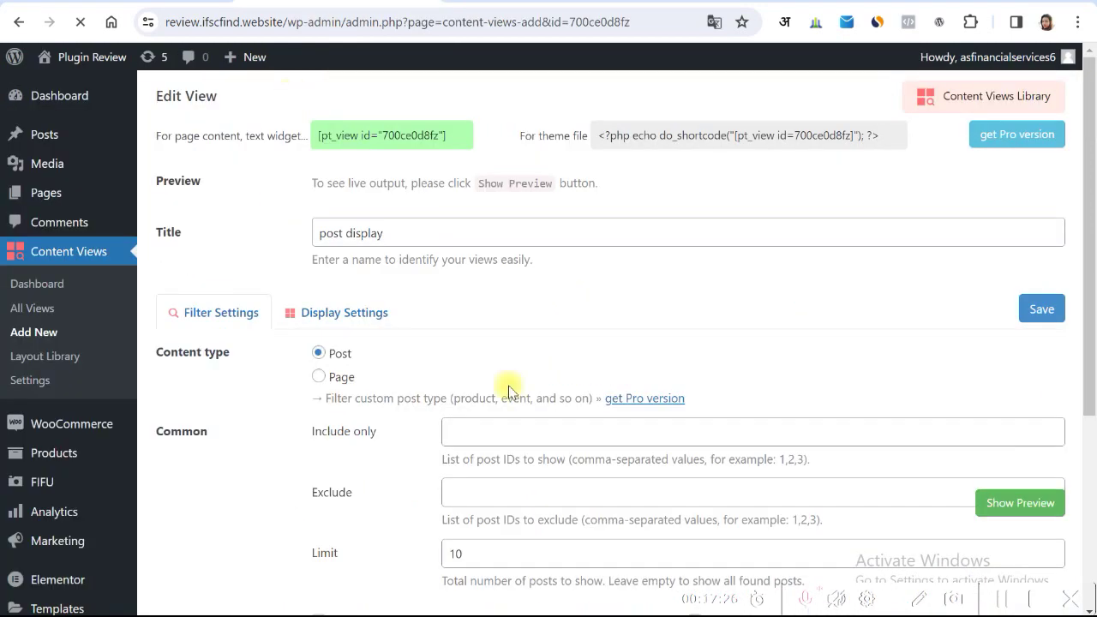
{"action": "scroll", "coordinate": [504, 384], "scroll_direction": "down", "scroll_amount": 3}
{"action": "scroll", "coordinate": [508, 379], "scroll_direction": "up", "scroll_amount": 5}
{"action": "left_click", "coordinate": [323, 300]}
{"action": "scroll", "coordinate": [505, 390], "scroll_direction": "down", "scroll_amount": 1}
{"action": "scroll", "coordinate": [506, 389], "scroll_direction": "down", "scroll_amount": 4}
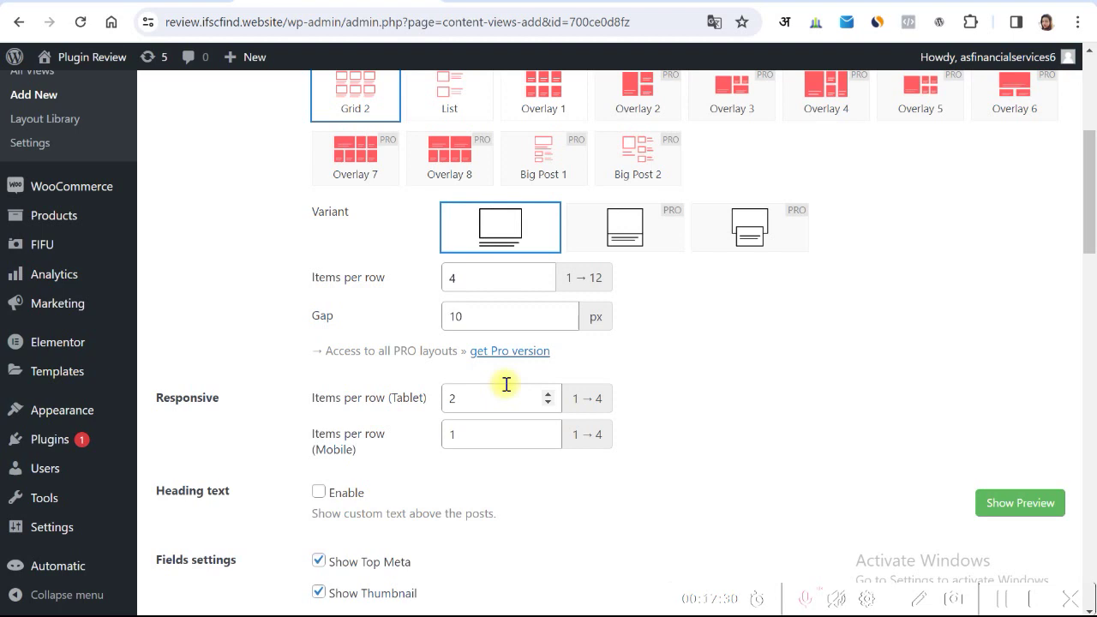